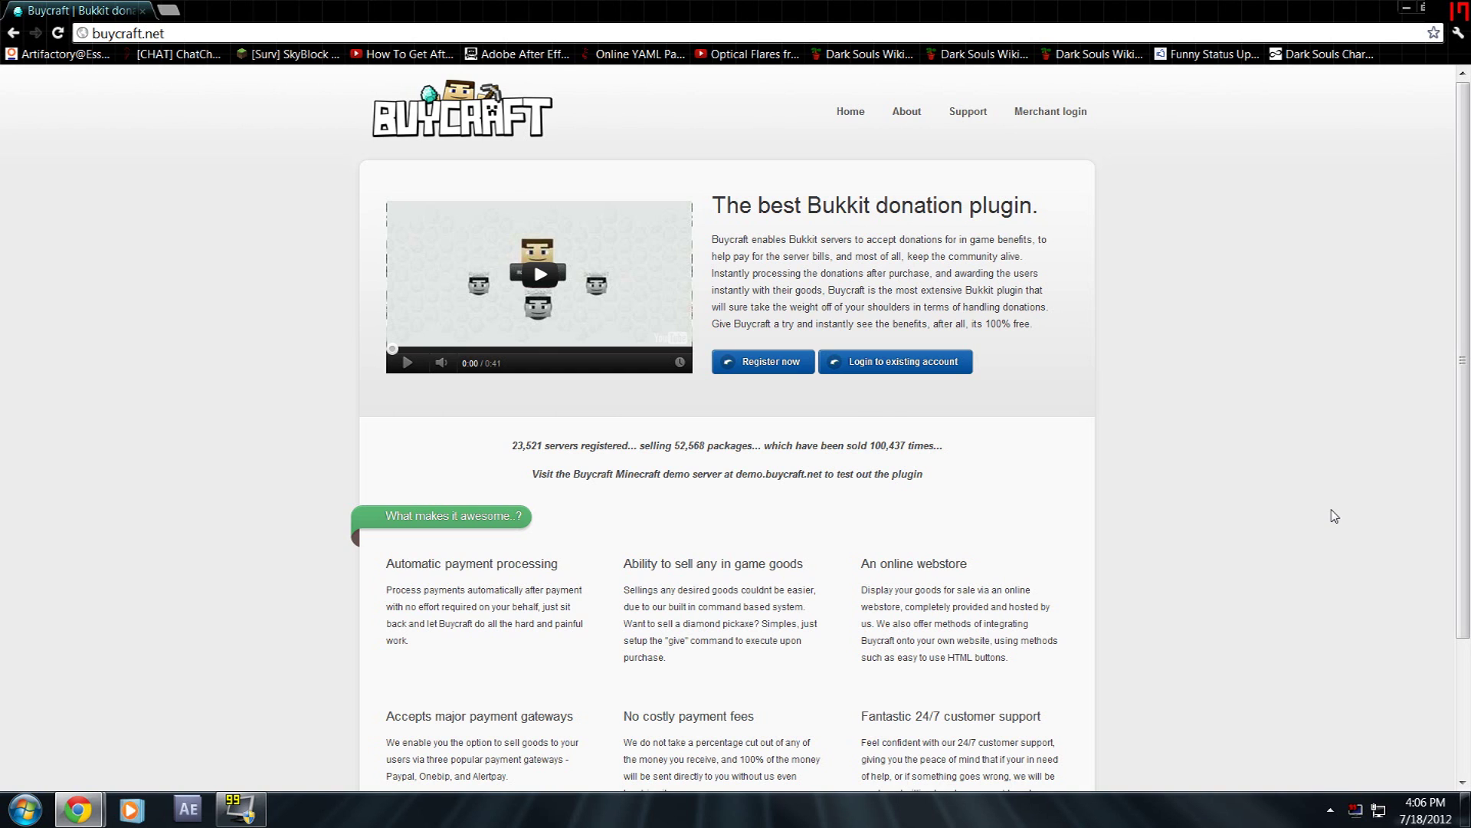
# - Look over the new-store registration form and its currency choices, then close the registration page
pyautogui.click(804, 366)
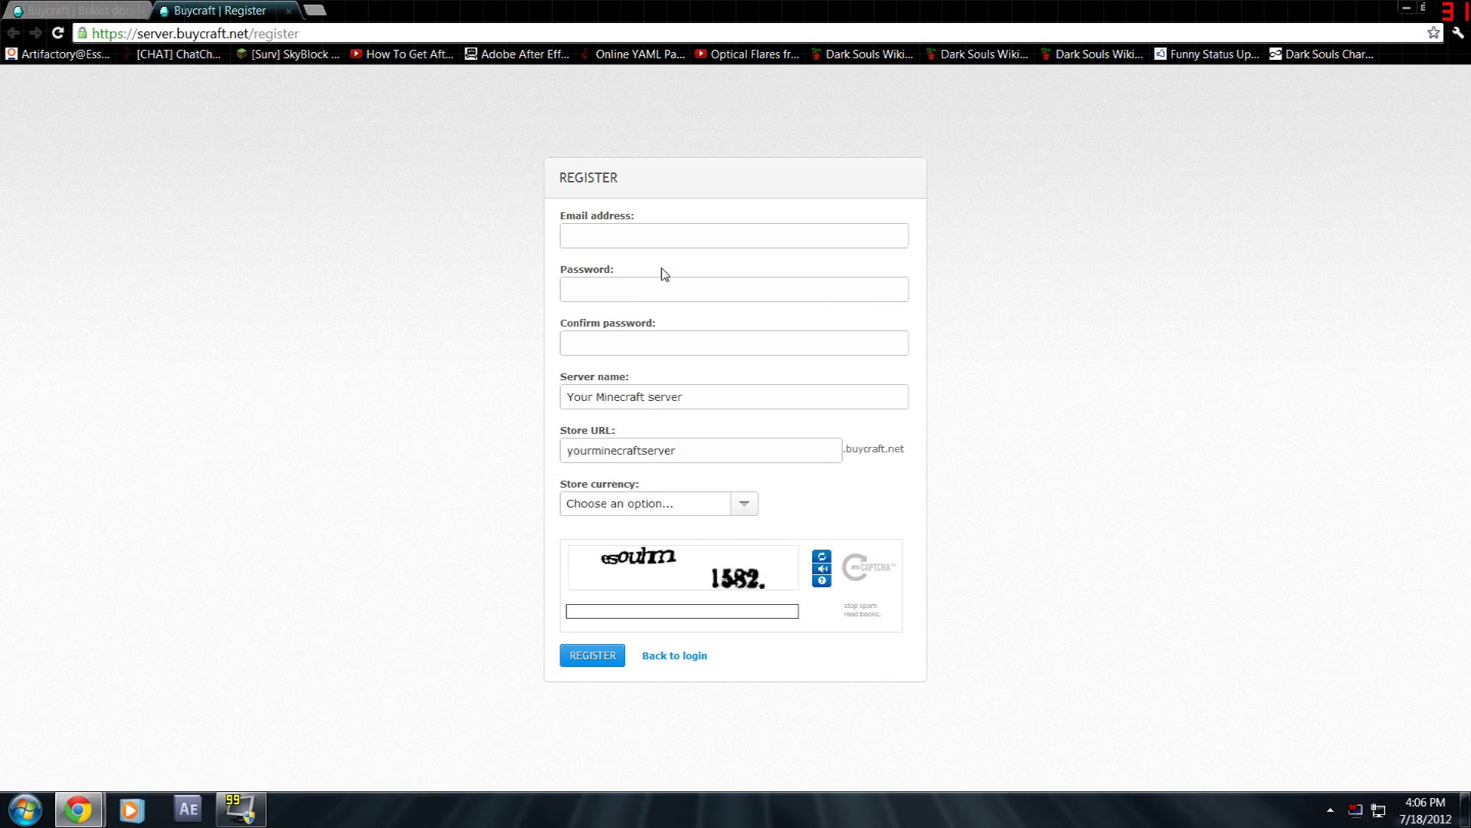
pyautogui.press('Tab')
pyautogui.press('Tab')
pyautogui.press('Tab')
pyautogui.press('BackSpace')
pyautogui.click(737, 512)
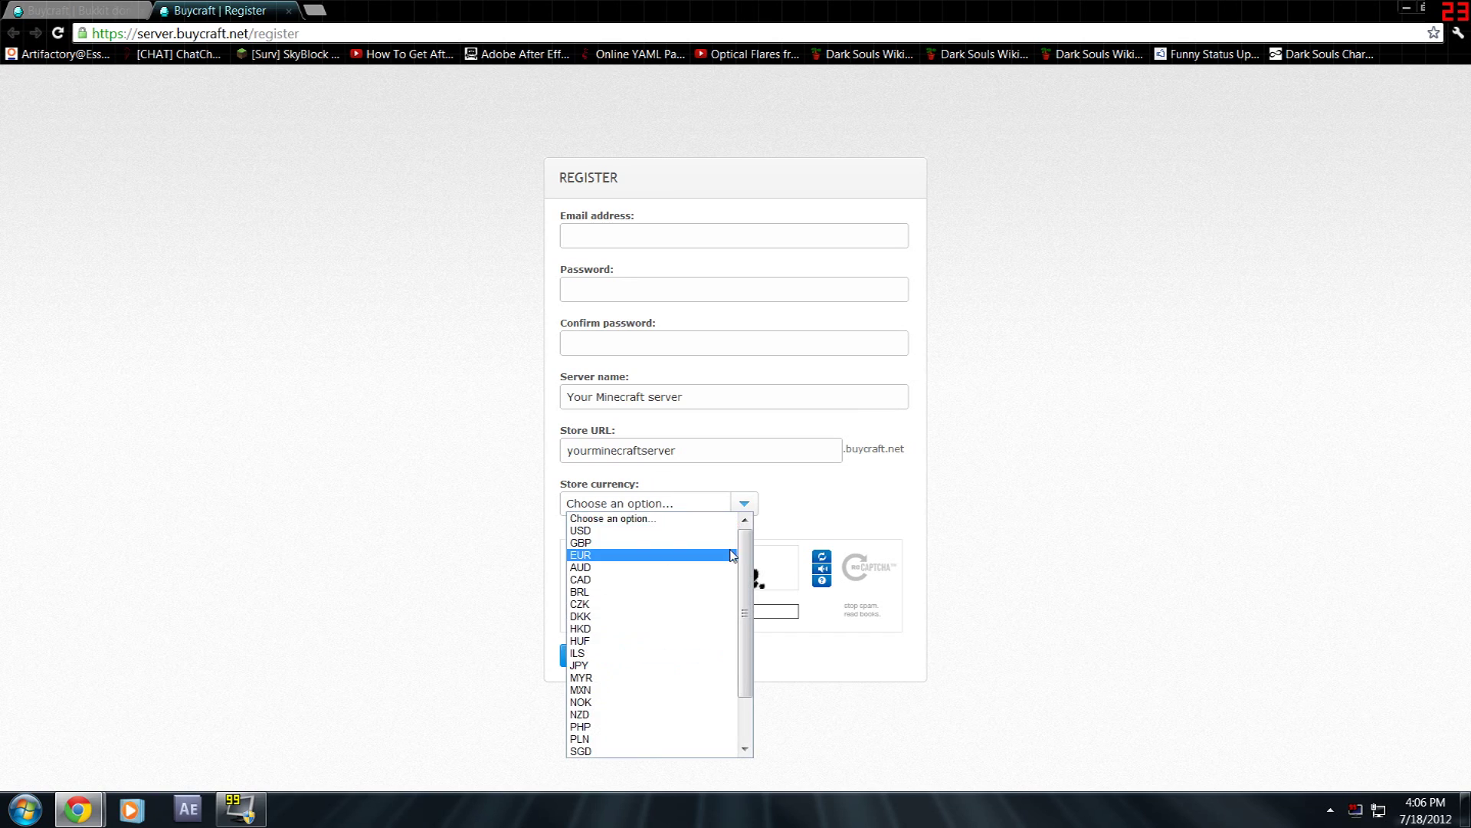
pyautogui.click(896, 505)
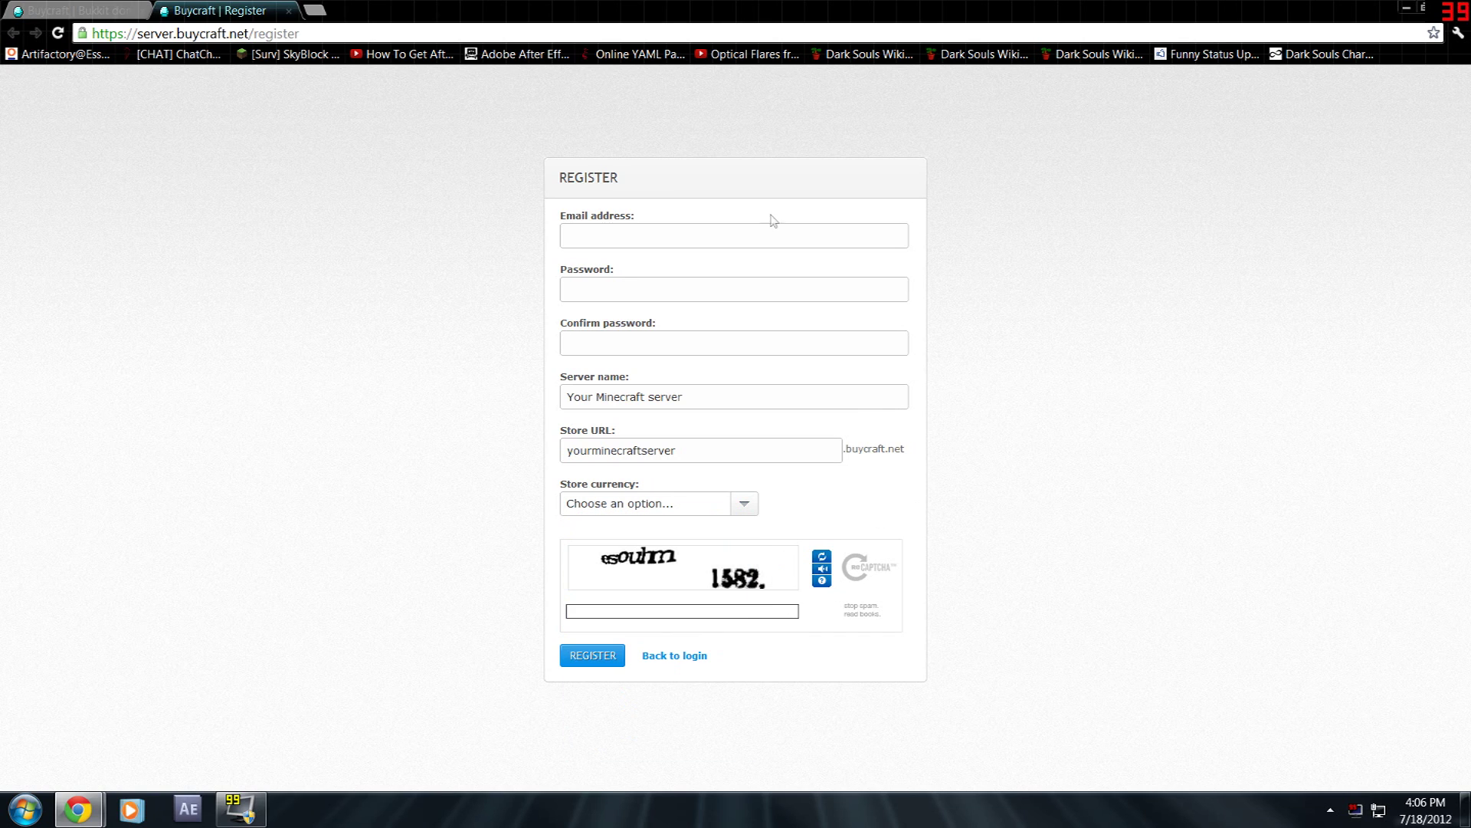
pyautogui.click(288, 10)
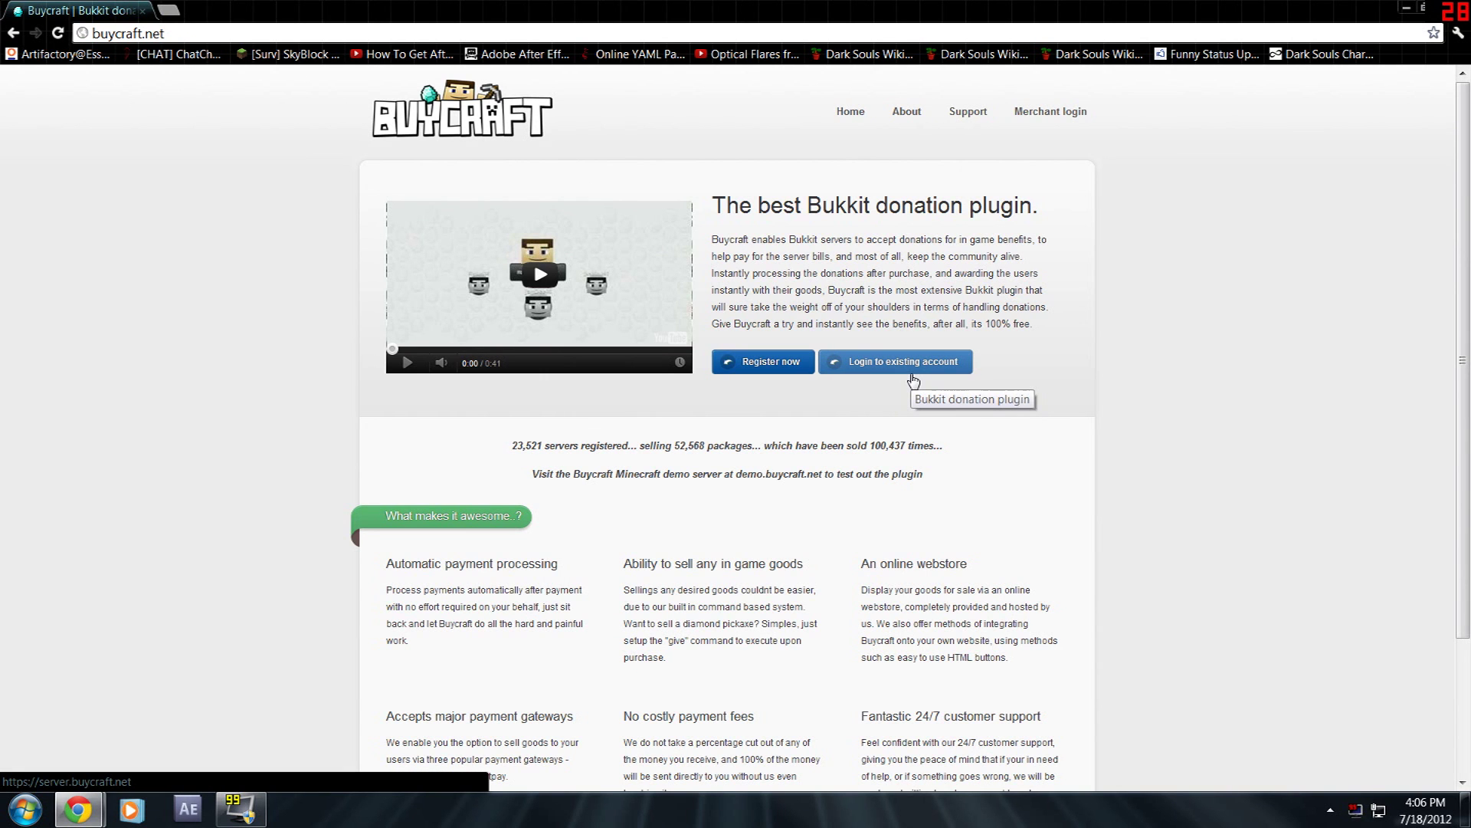
# - Log in to the existing merchant account and download the Buycraft 4.5 plugin jar
pyautogui.click(913, 380)
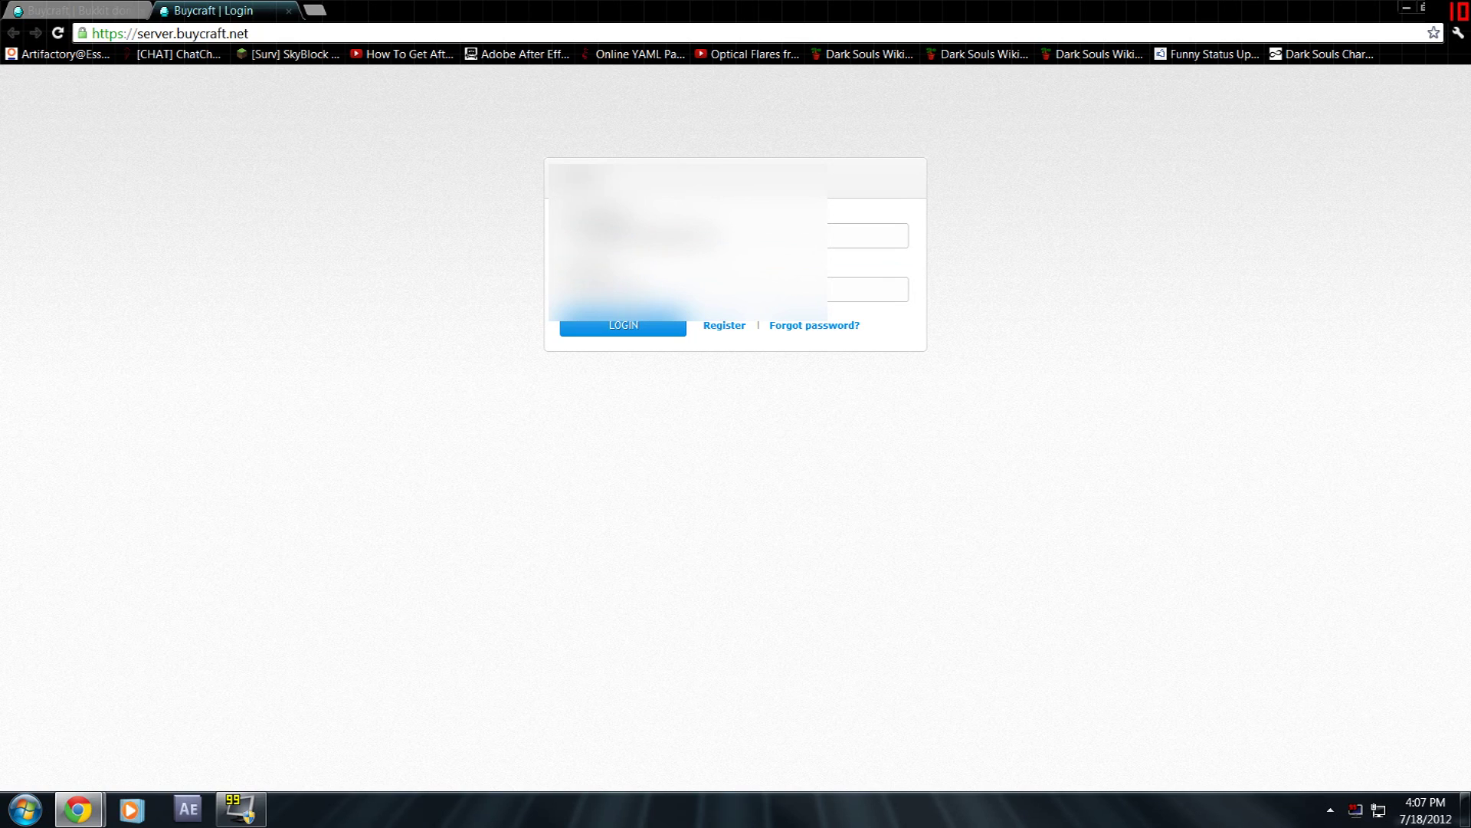
pyautogui.click(623, 324)
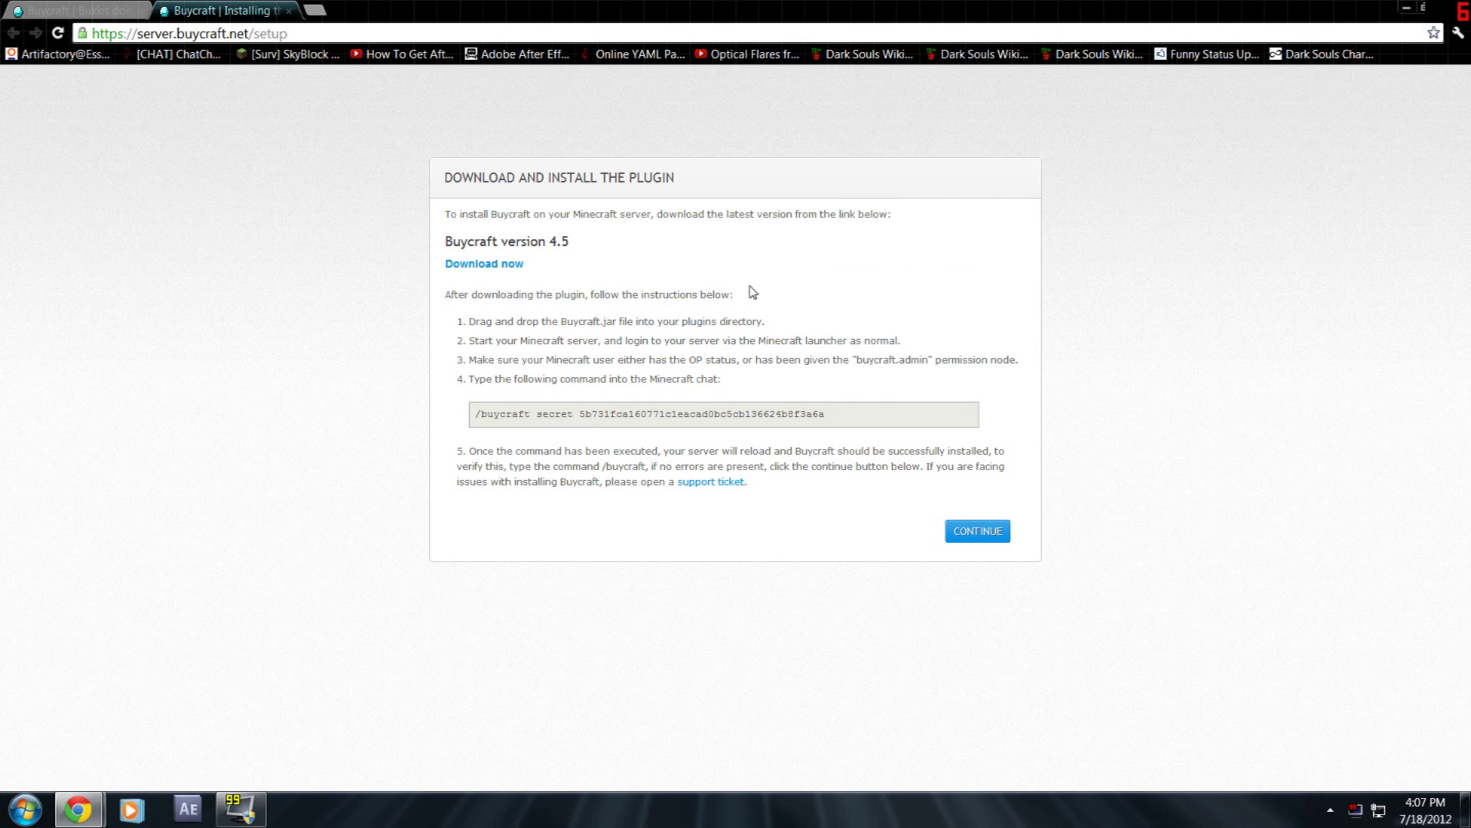
pyautogui.click(483, 263)
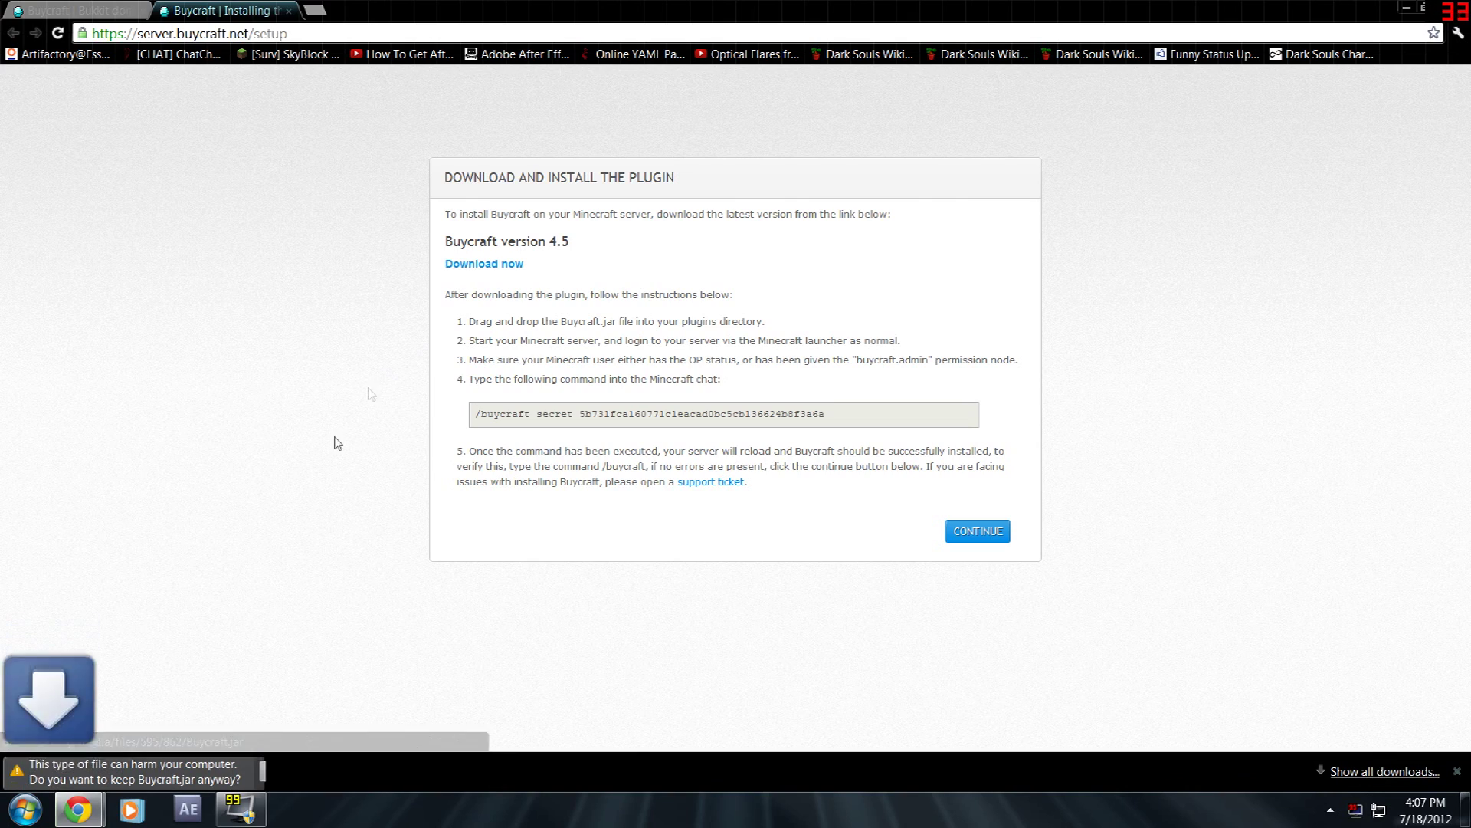
pyautogui.click(283, 773)
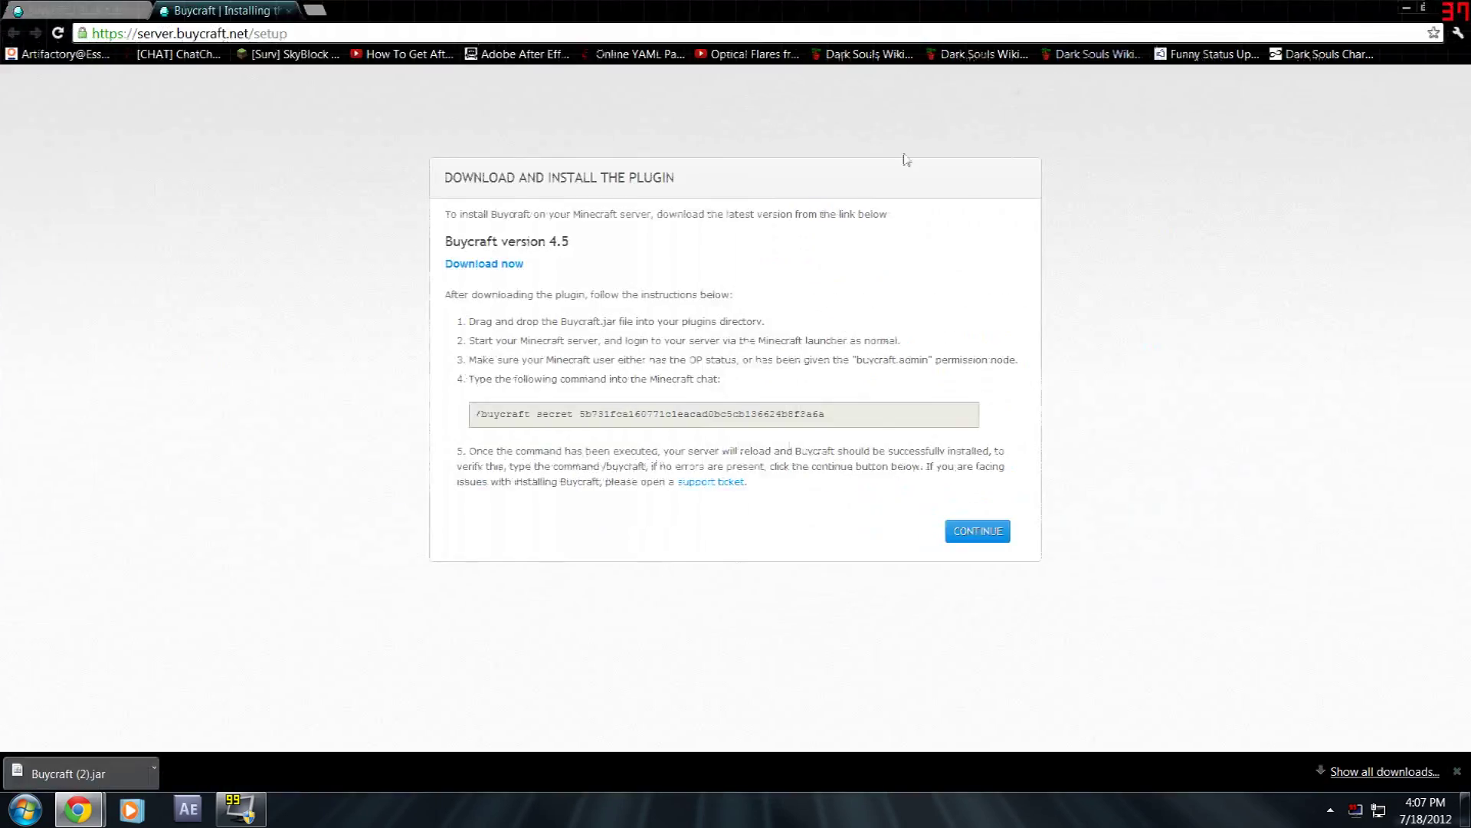
# - Move the downloaded Buycraft (2).jar into the Server's plugins folder
pyautogui.press('super+Down')
pyautogui.doubleClick(325, 429)
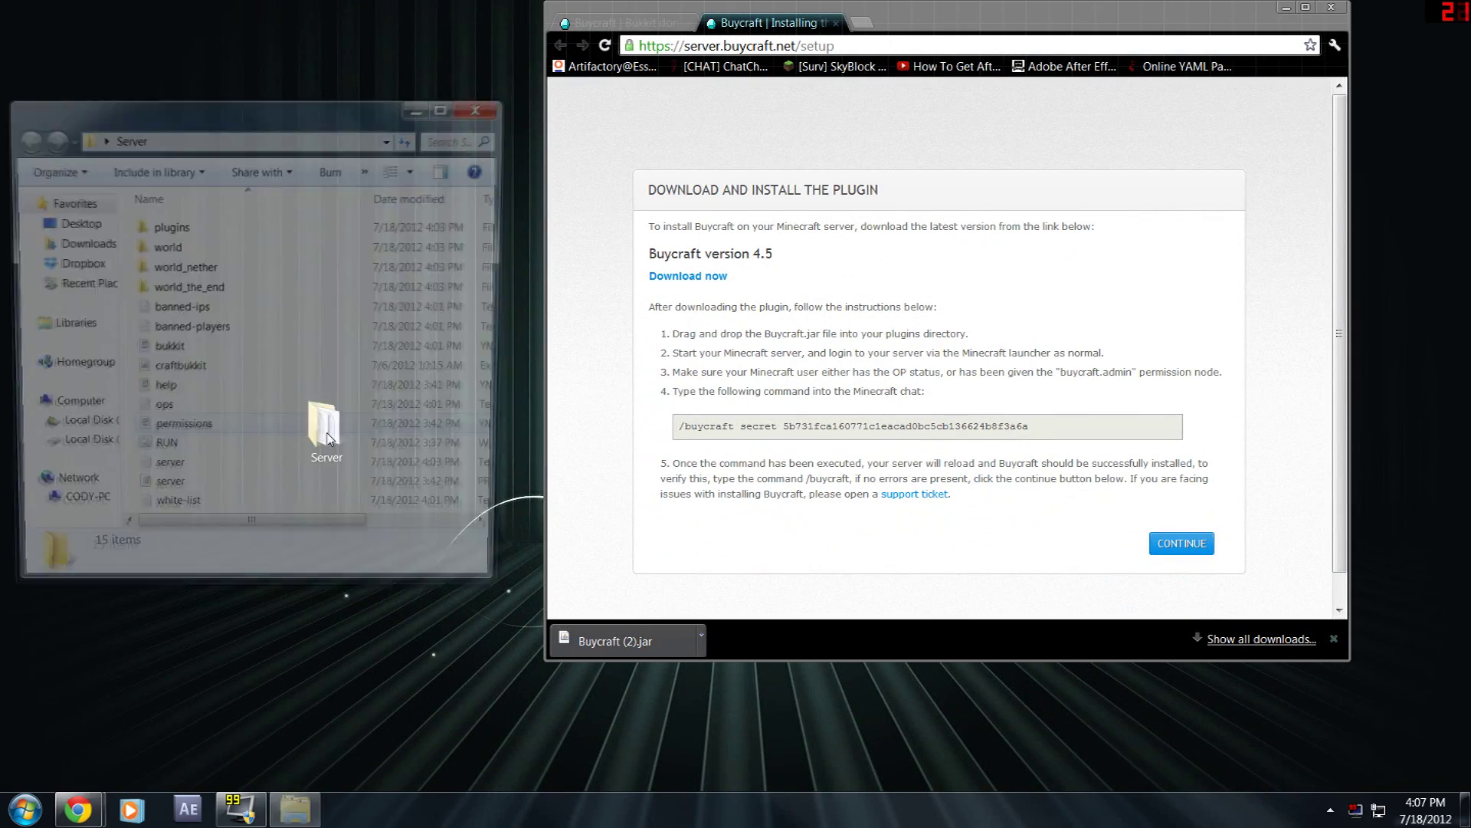
pyautogui.doubleClick(171, 222)
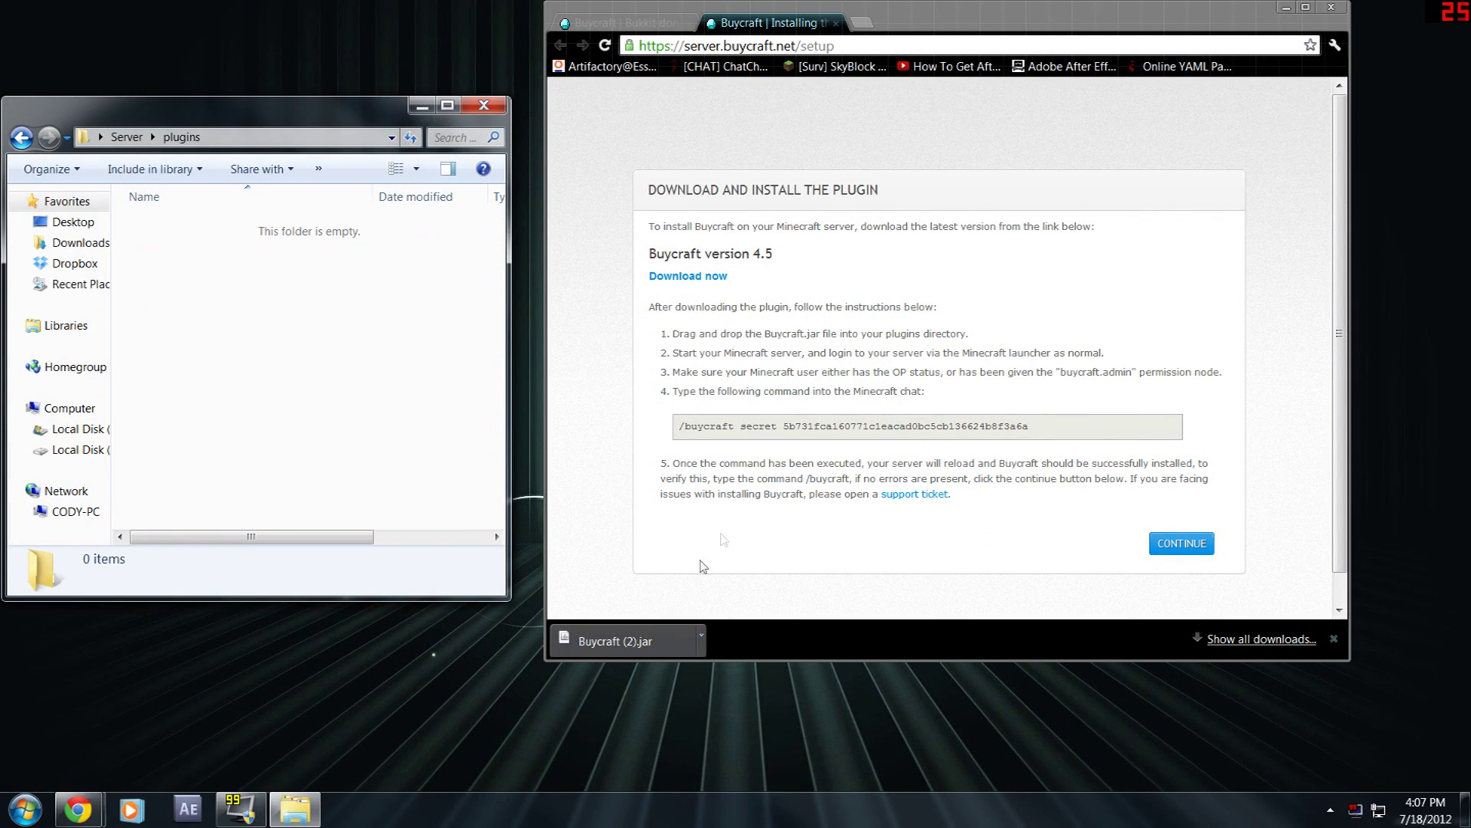
pyautogui.moveTo(621, 642); pyautogui.dragTo(204, 319)
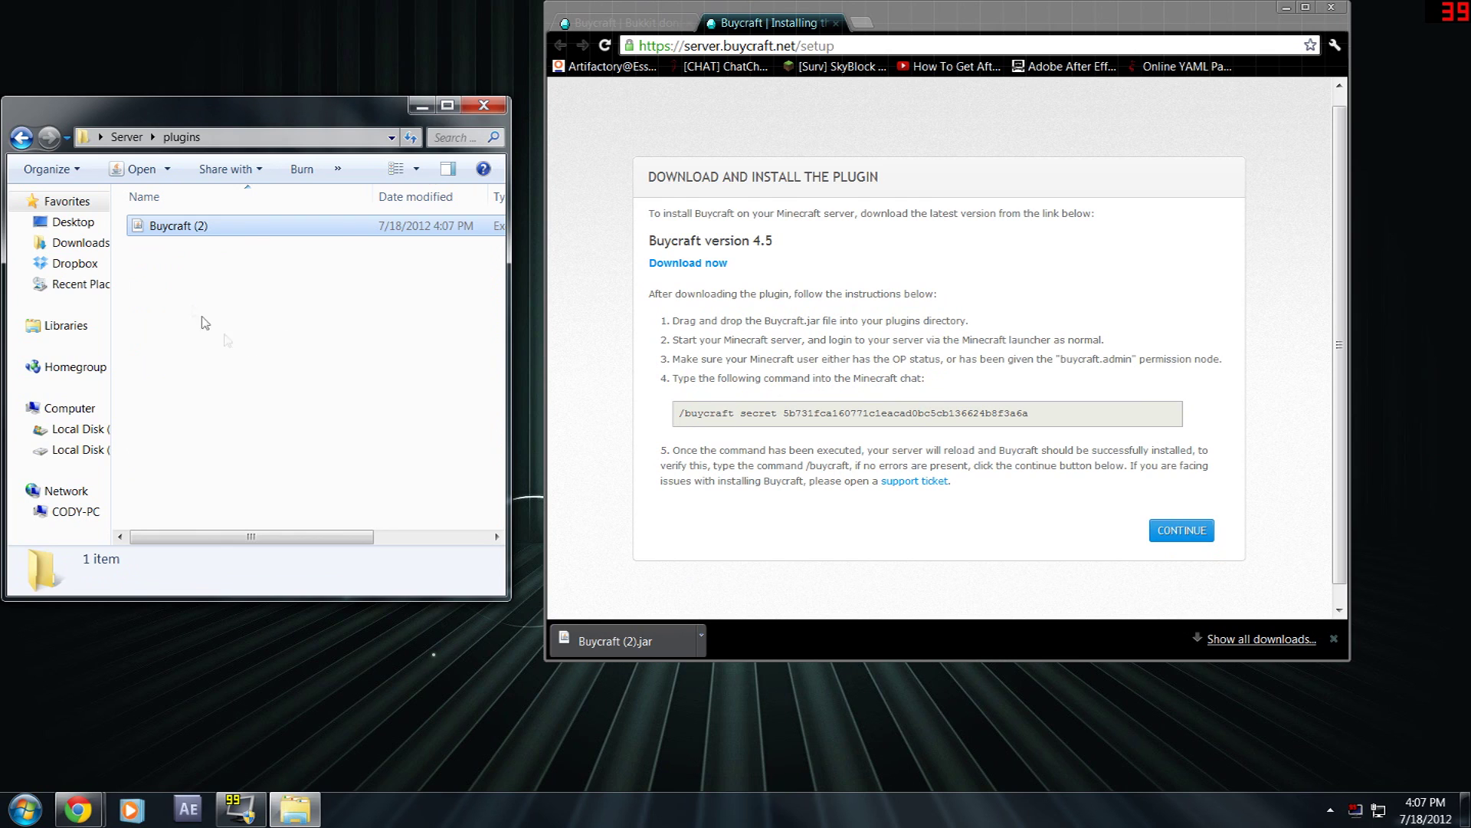
# - Rename the jar to Buycraft and return to the Server folder
pyautogui.rightClick(204, 226)
pyautogui.click(280, 550)
pyautogui.press('End')
pyautogui.press('BackSpace')
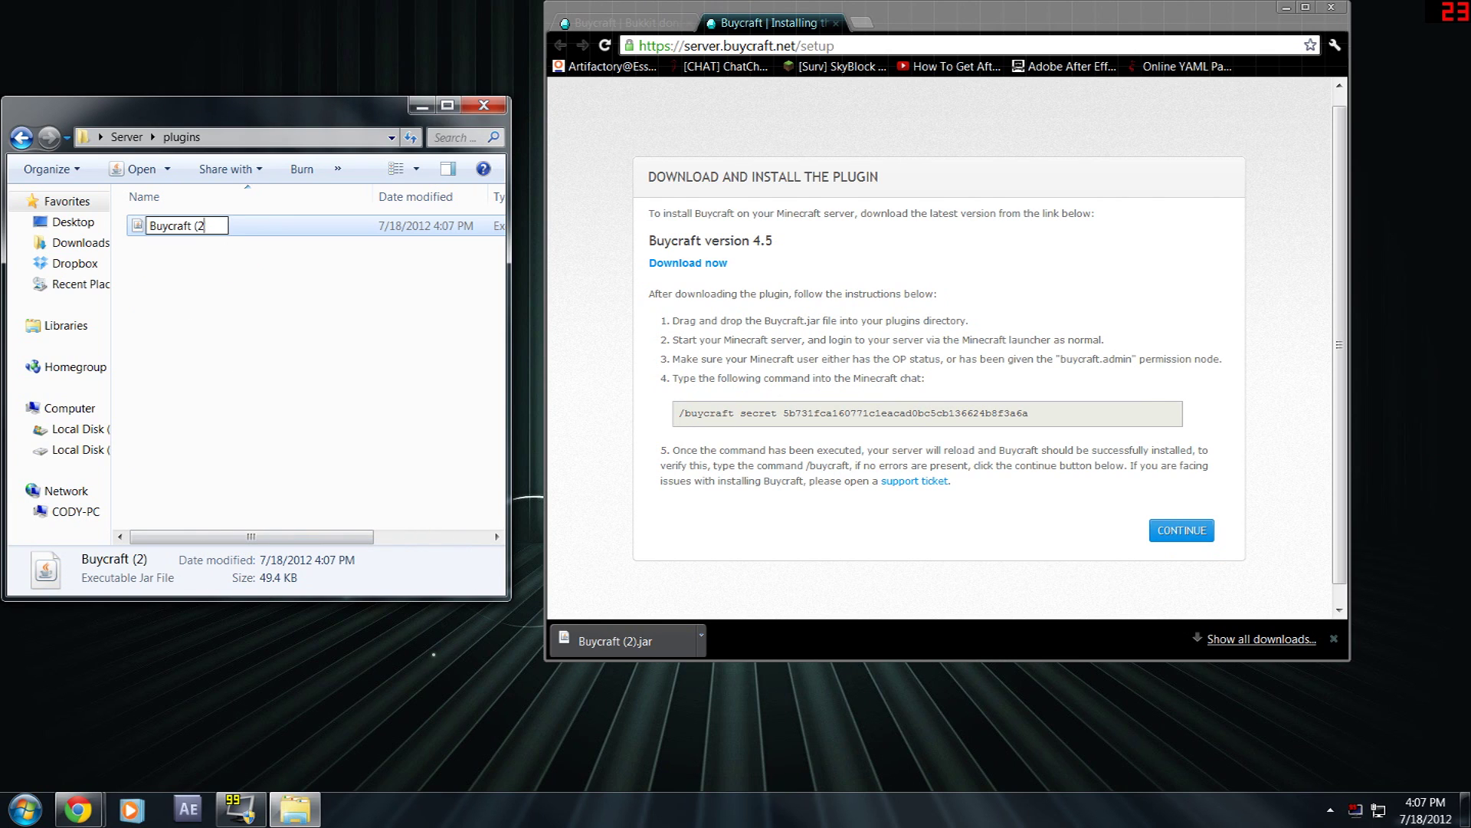
pyautogui.press('BackSpace')
pyautogui.press('BackSpace')
pyautogui.press('BackSpace')
pyautogui.click(228, 339)
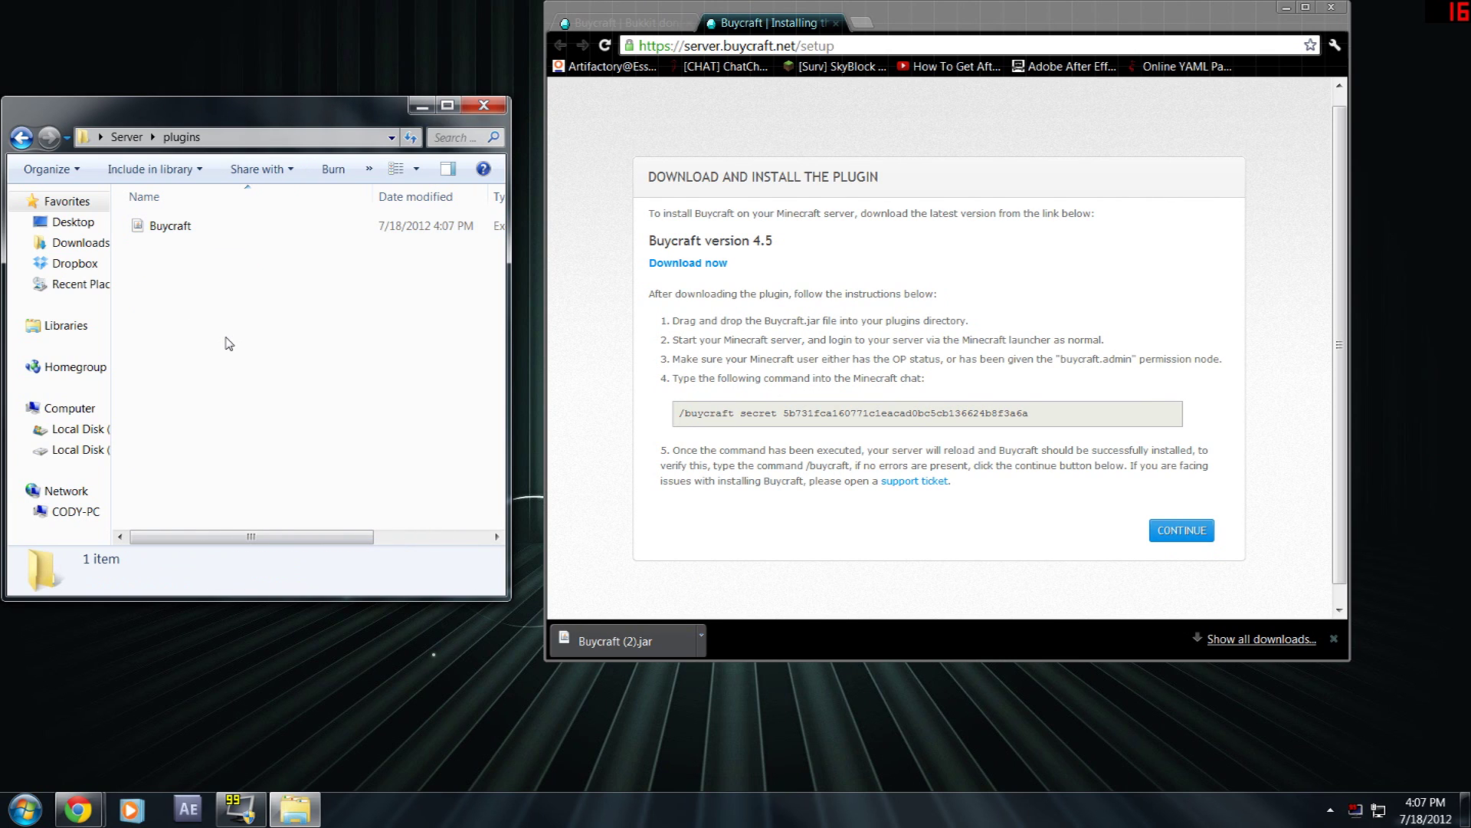
pyautogui.click(22, 138)
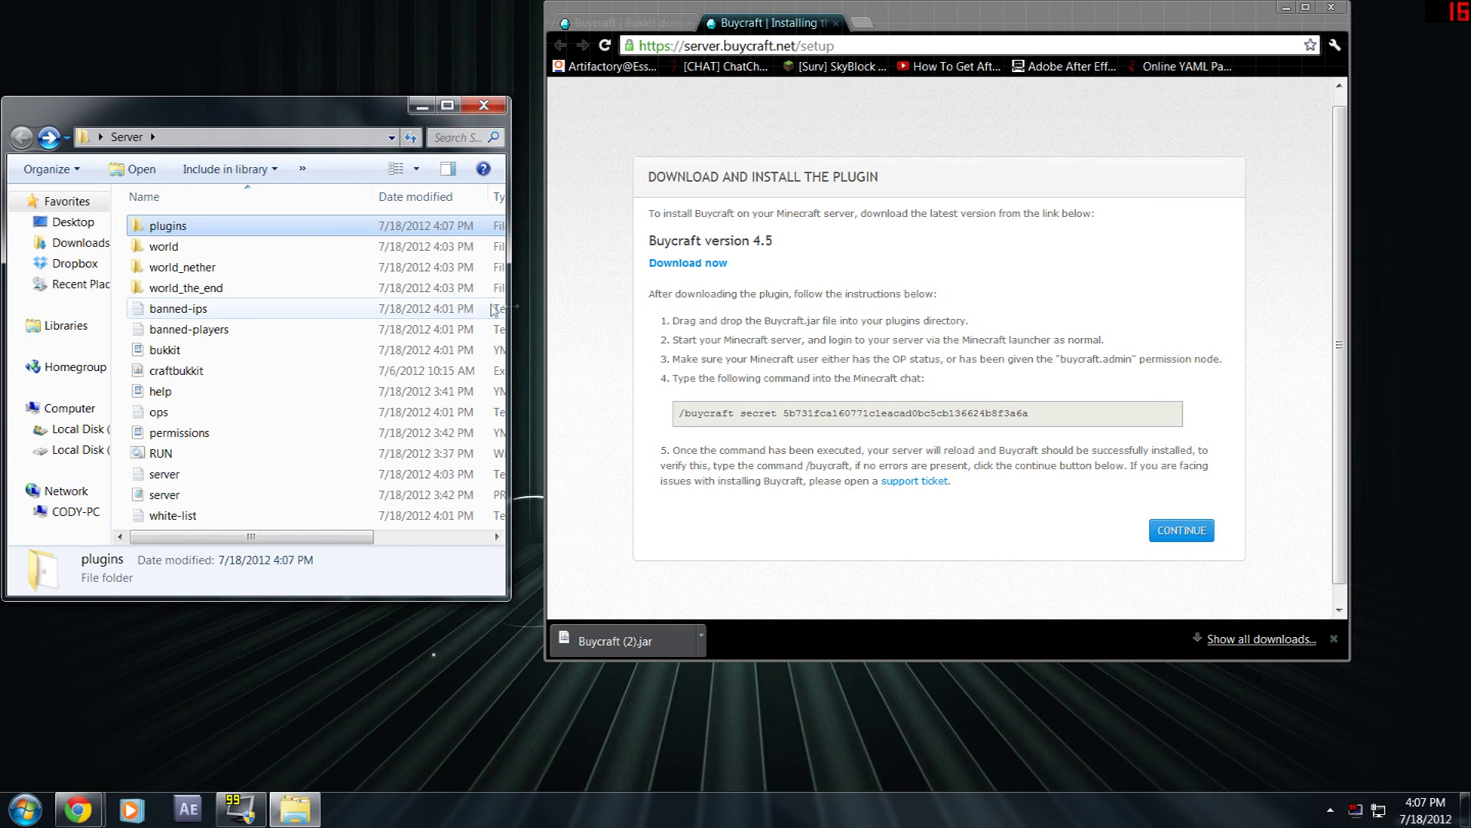
# - Start the Minecraft server with RUN and copy the /buycraft secret command from the setup page
pyautogui.doubleClick(206, 458)
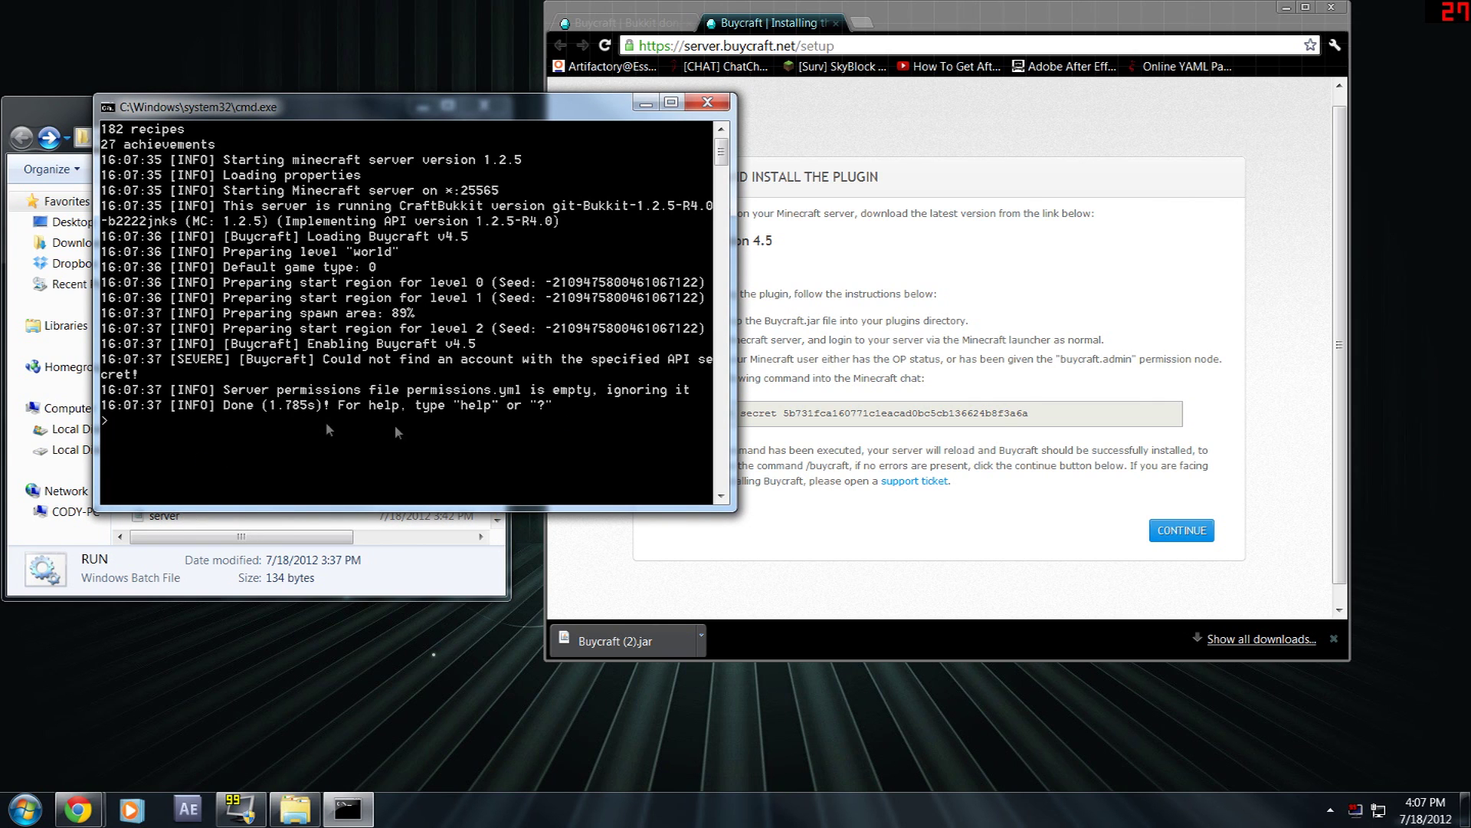
pyautogui.click(999, 427)
pyautogui.moveTo(1069, 414); pyautogui.dragTo(684, 414)
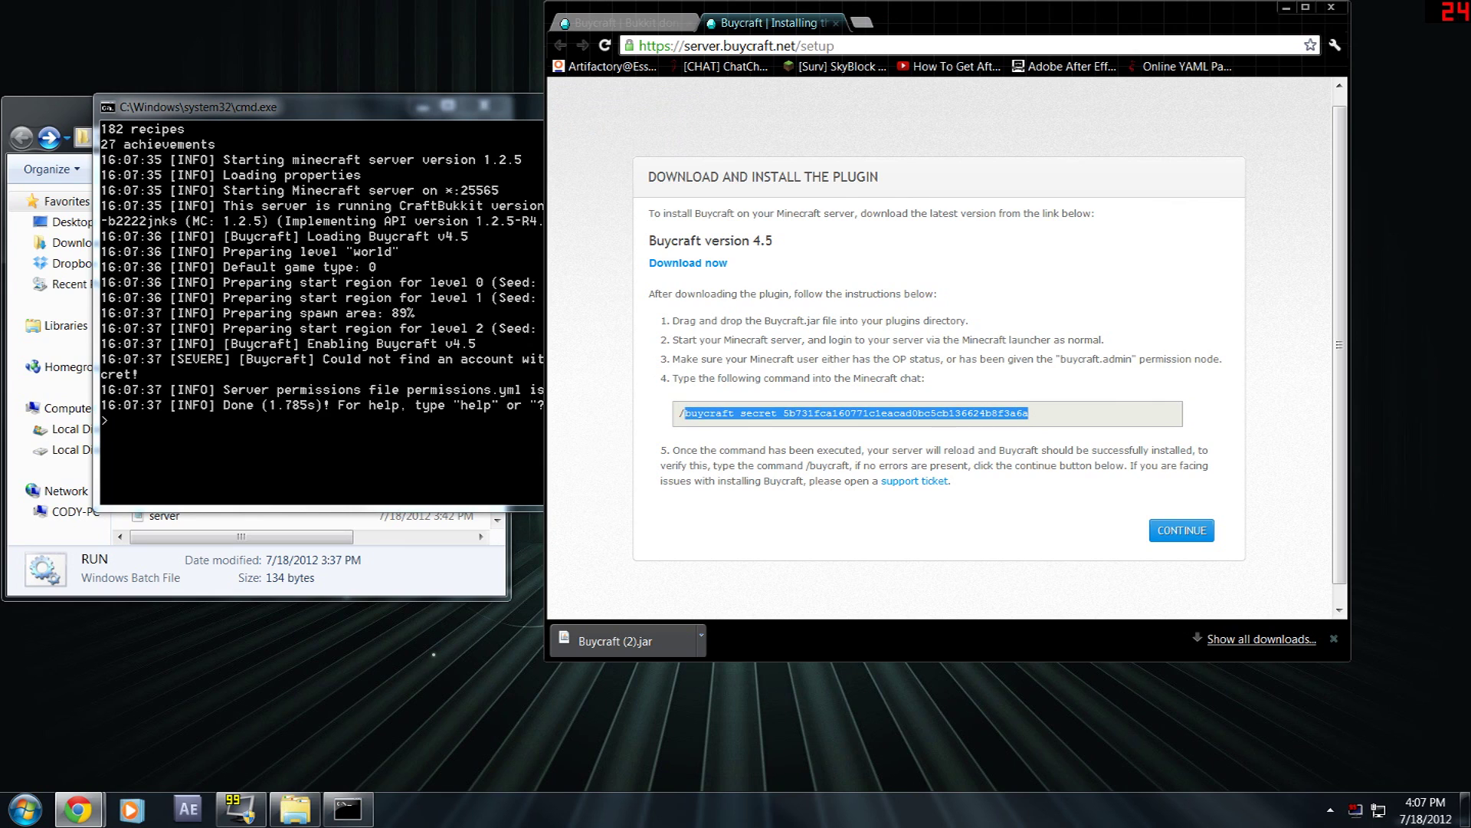
pyautogui.rightClick(688, 412)
pyautogui.click(743, 498)
# - Paste the /buycraft secret command at the server console prompt
pyautogui.click(689, 414)
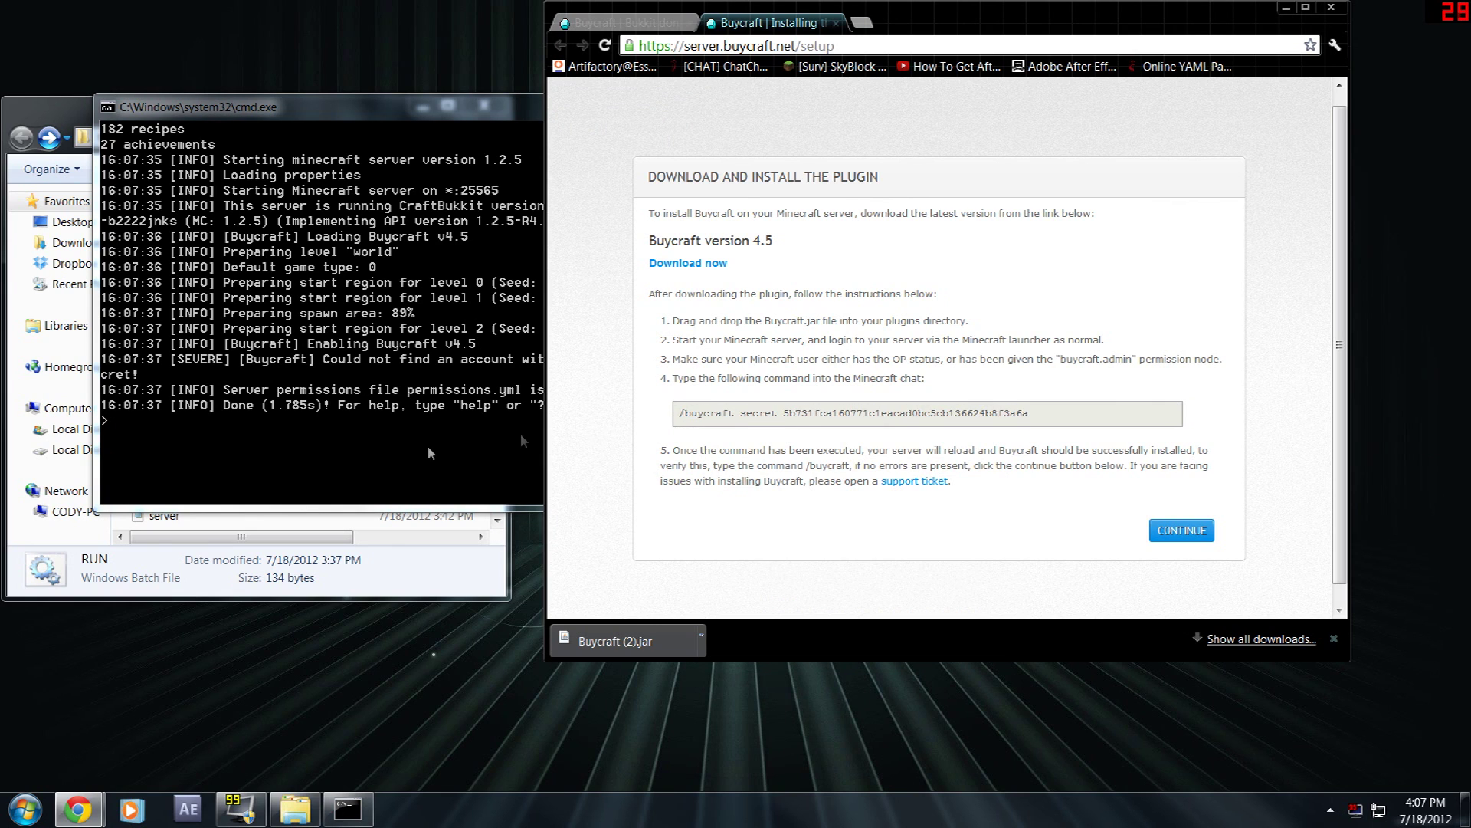
pyautogui.click(355, 455)
pyautogui.click(835, 412)
pyautogui.click(509, 425)
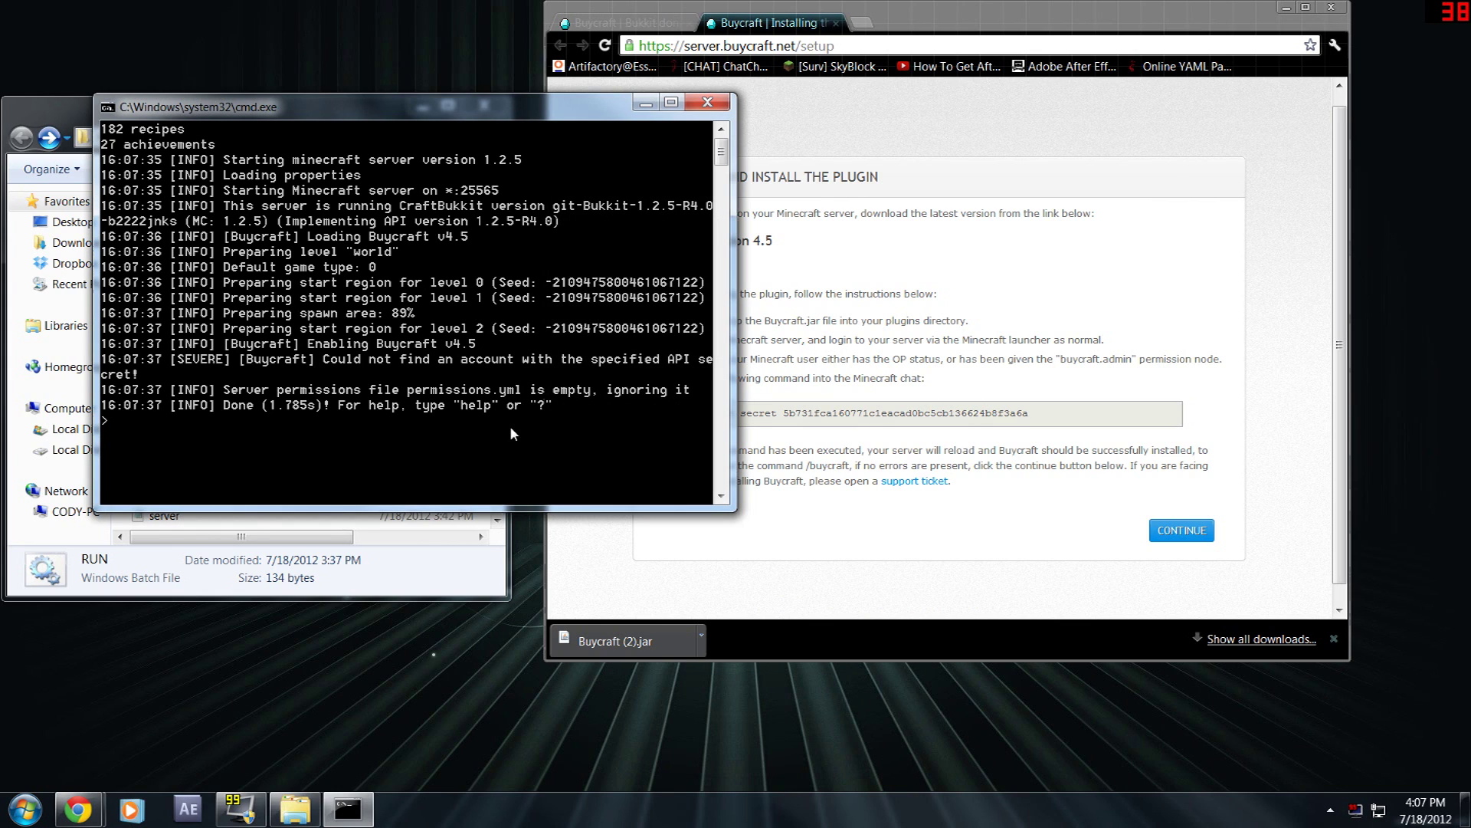
pyautogui.rightClick(390, 438)
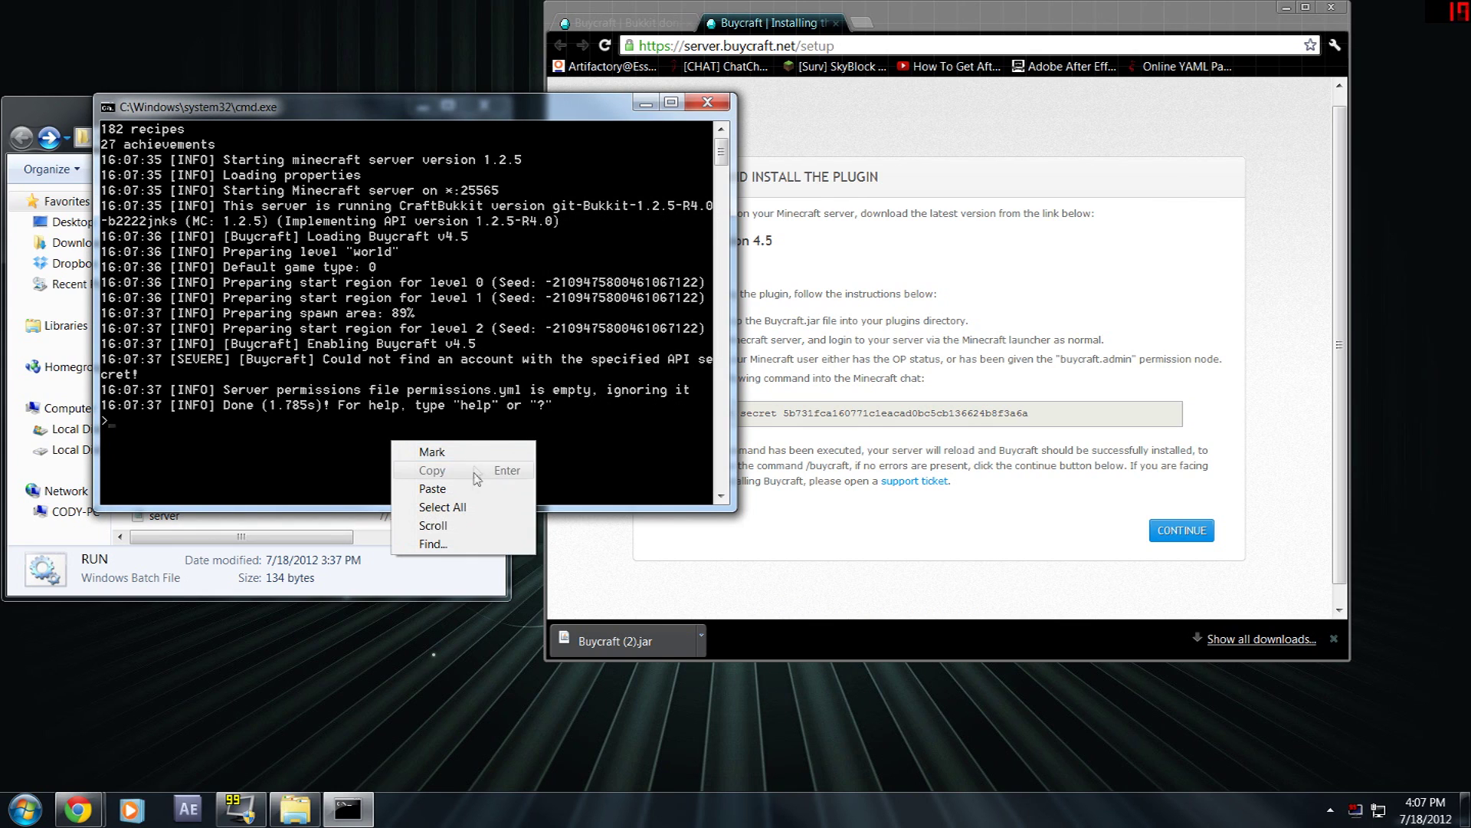
pyautogui.click(418, 489)
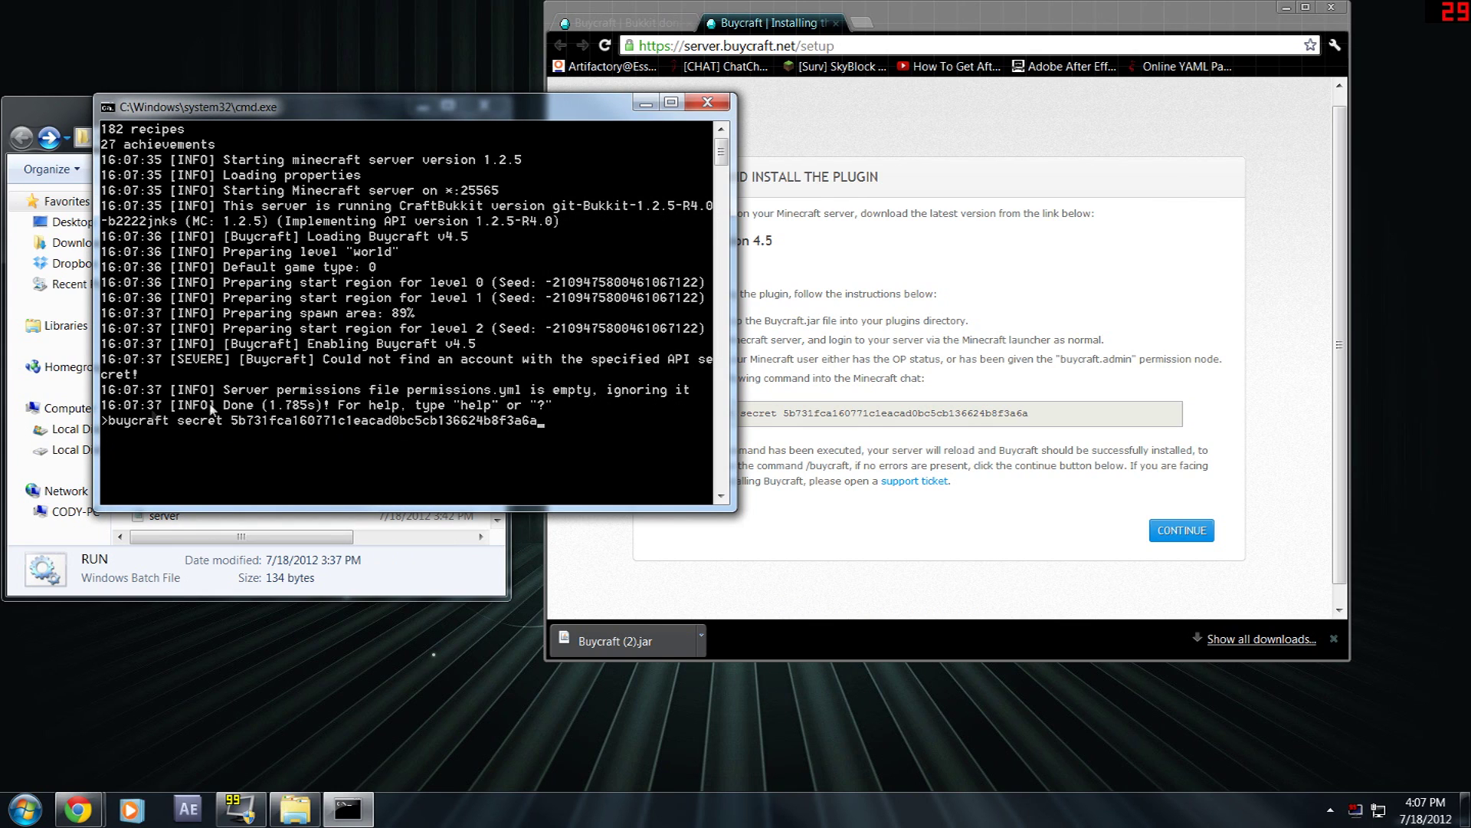
# - Check the pasted key against the setup page and run the command so Buycraft reloads
pyautogui.click(822, 428)
pyautogui.moveTo(781, 414); pyautogui.dragTo(1030, 414)
pyautogui.click(1046, 419)
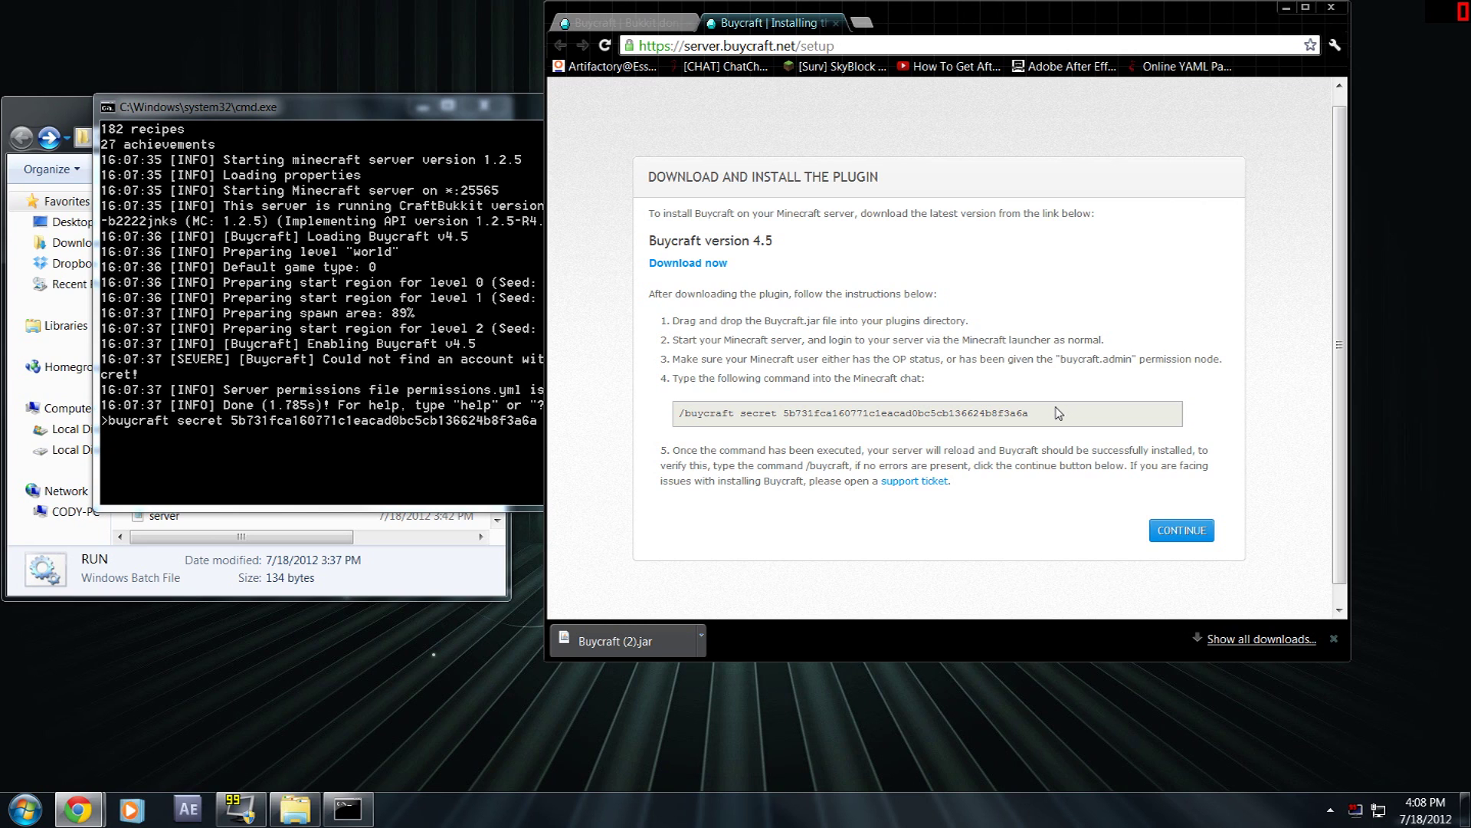
pyautogui.click(435, 431)
pyautogui.press('Return')
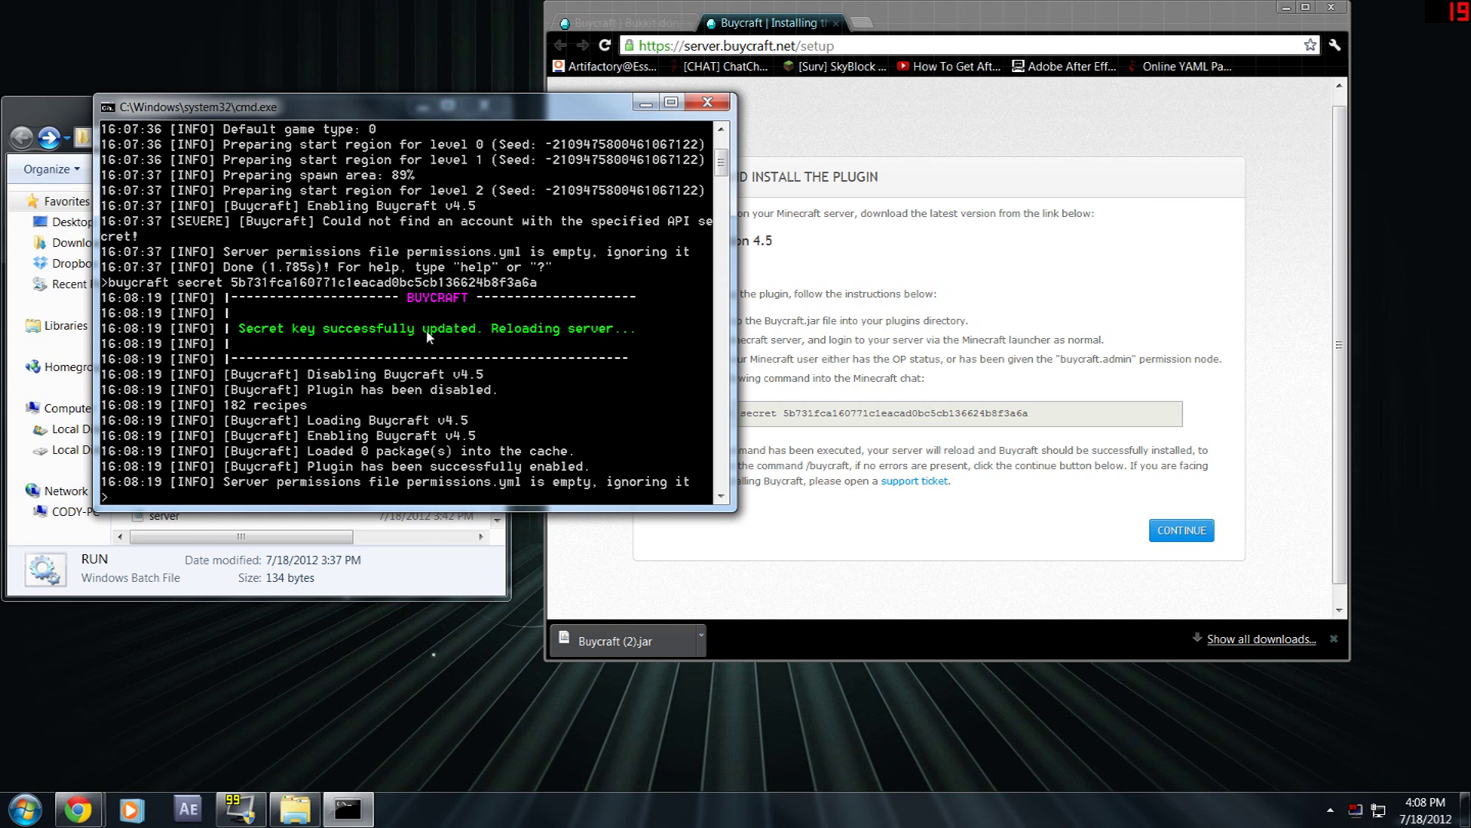
pyautogui.scroll(-2, 490, 284)
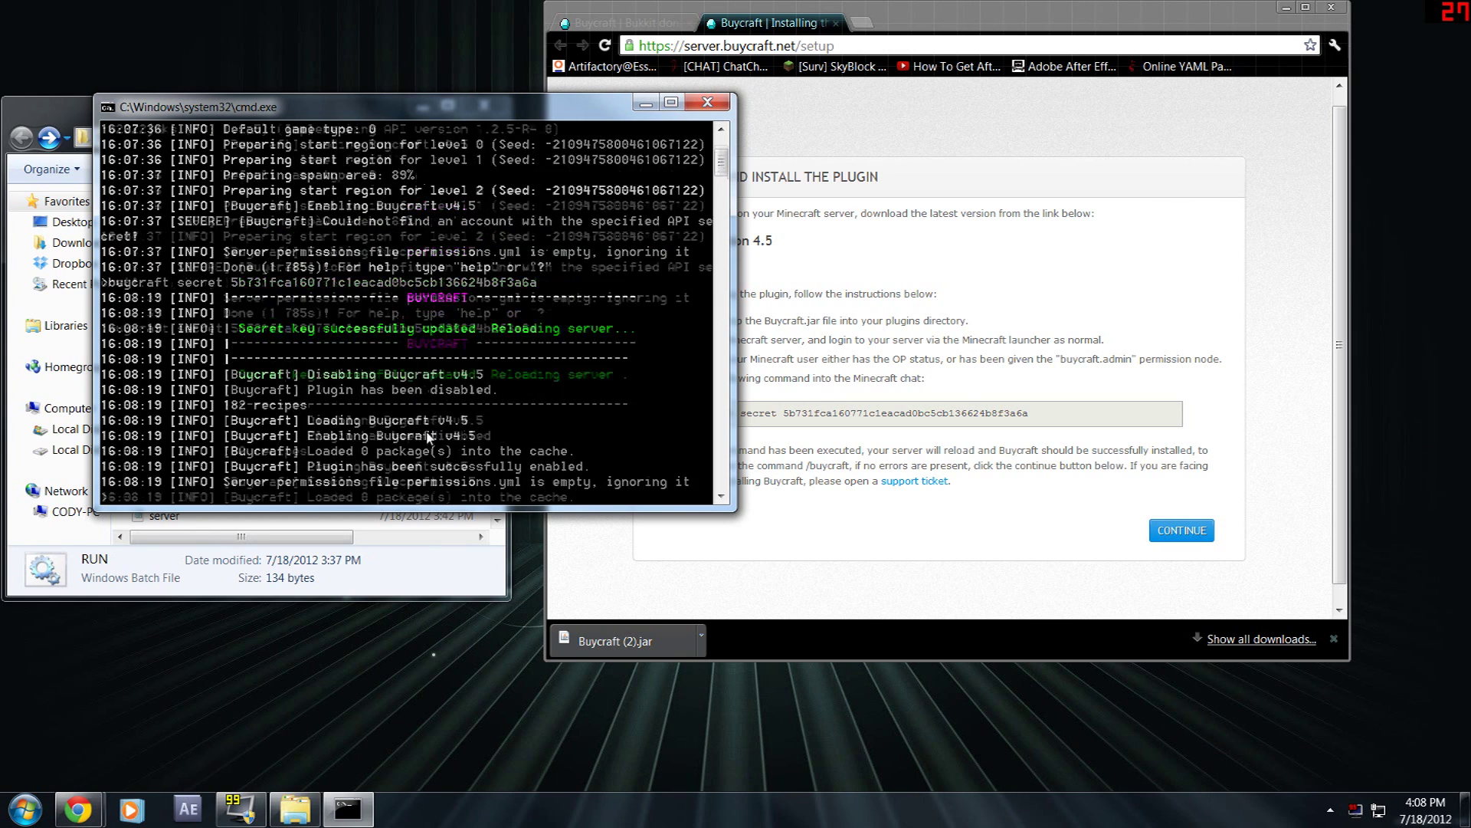
pyautogui.scroll(2, 272, 253)
# - Open the Buycraft plugin folder's settings.conf in Notepad++
pyautogui.click(54, 109)
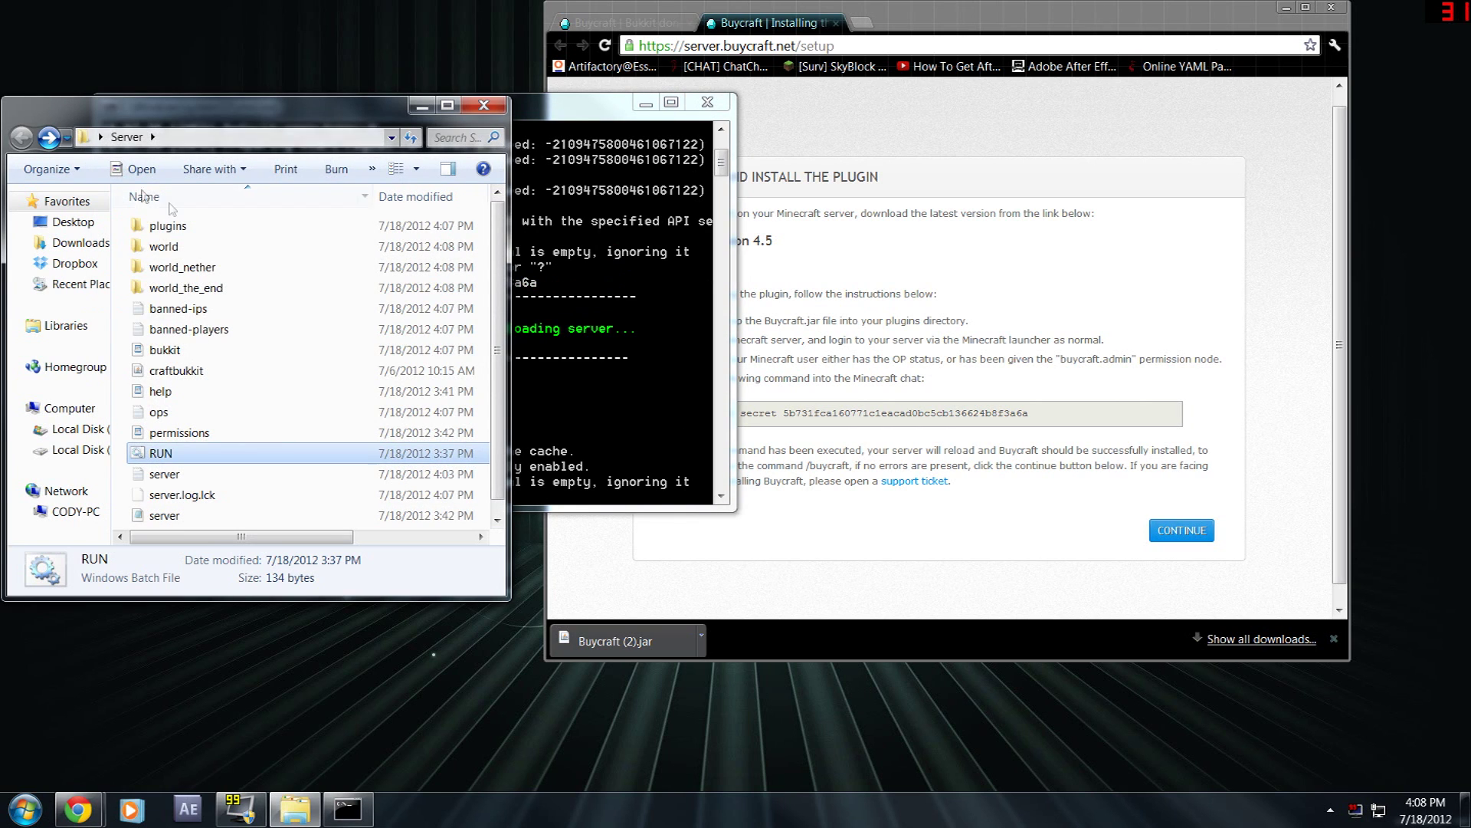
pyautogui.doubleClick(173, 229)
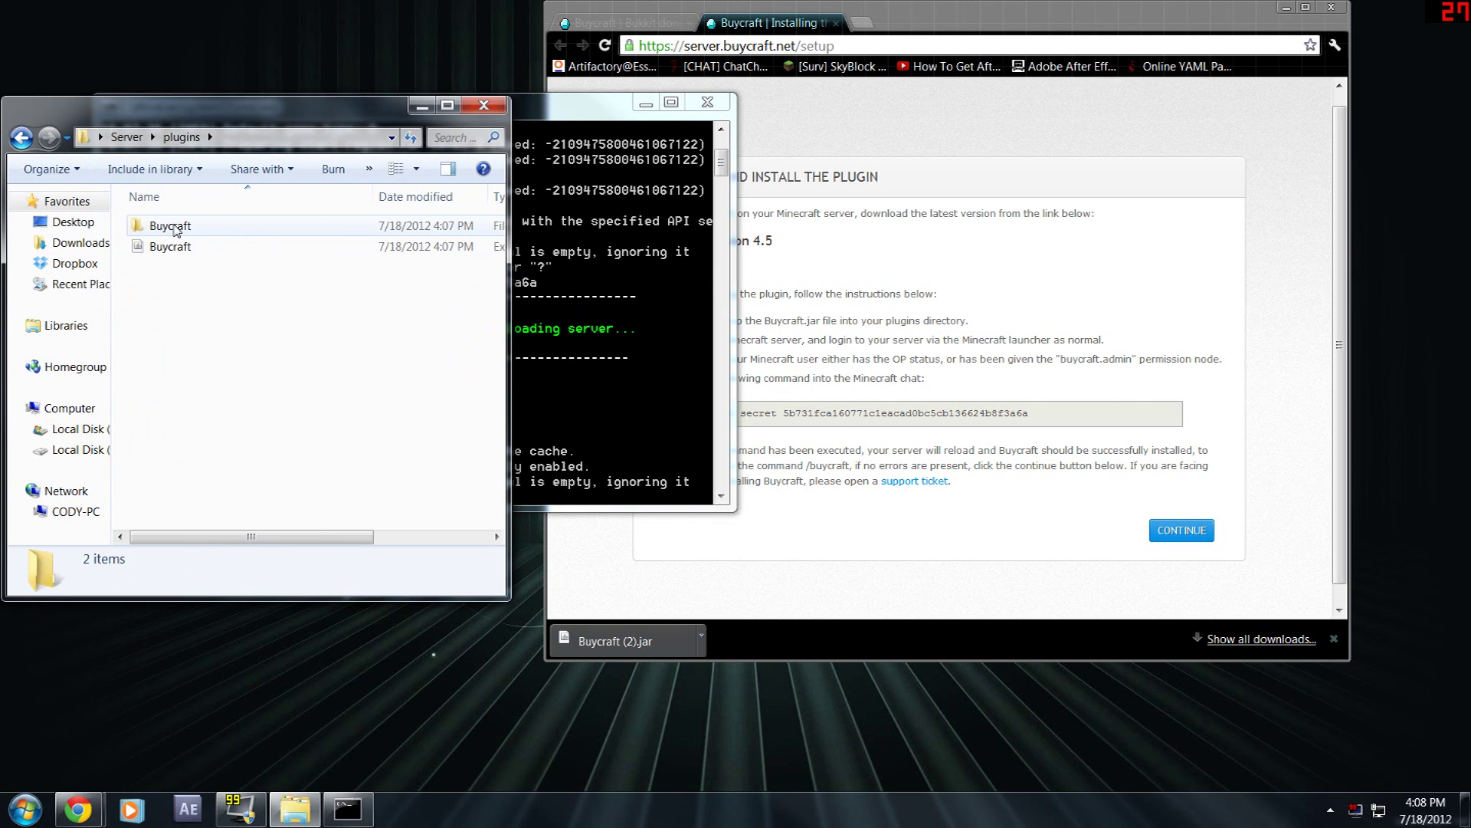
pyautogui.doubleClick(175, 227)
pyautogui.click(213, 270)
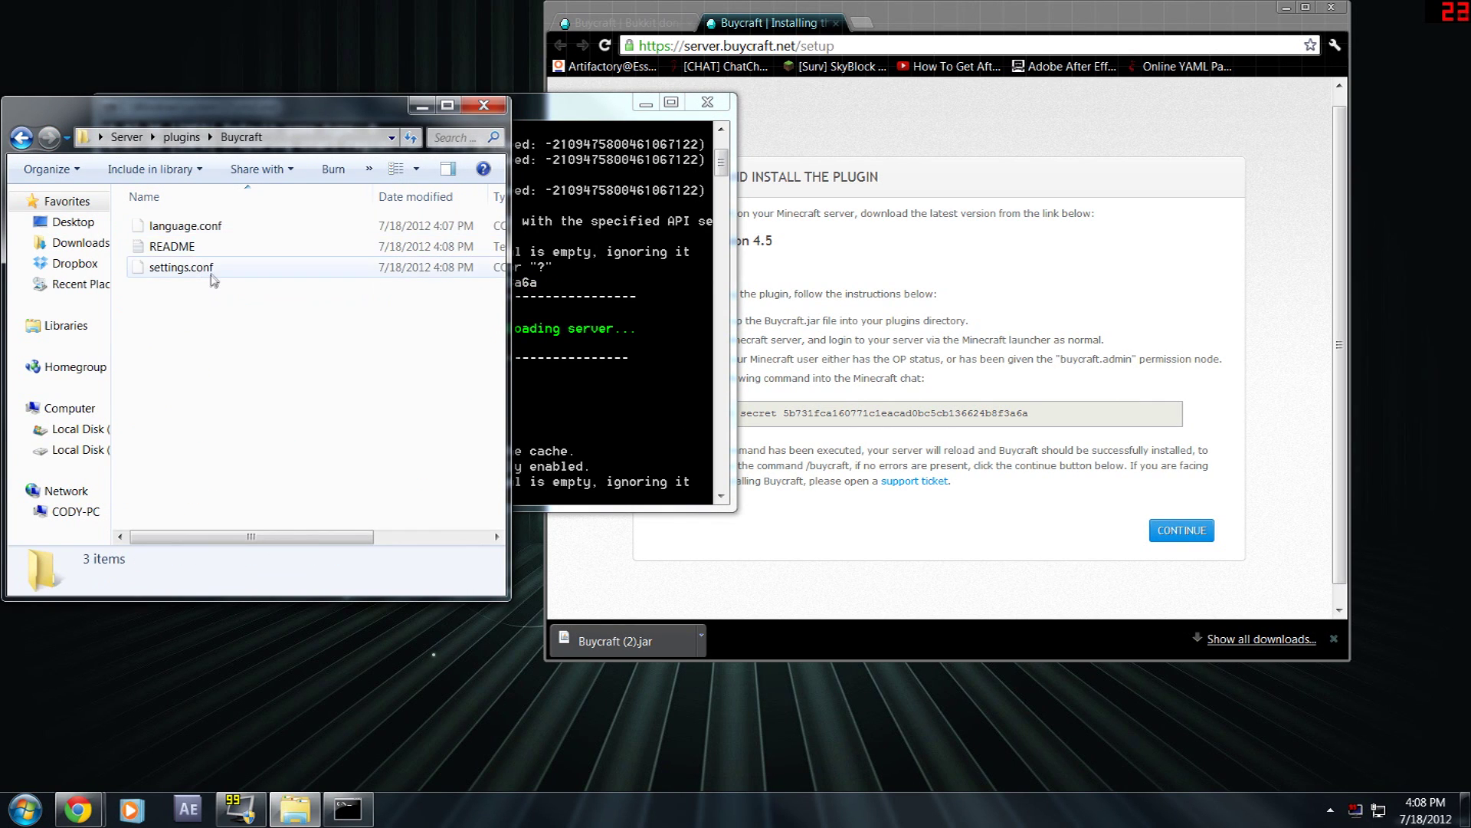
pyautogui.rightClick(212, 270)
pyautogui.click(288, 357)
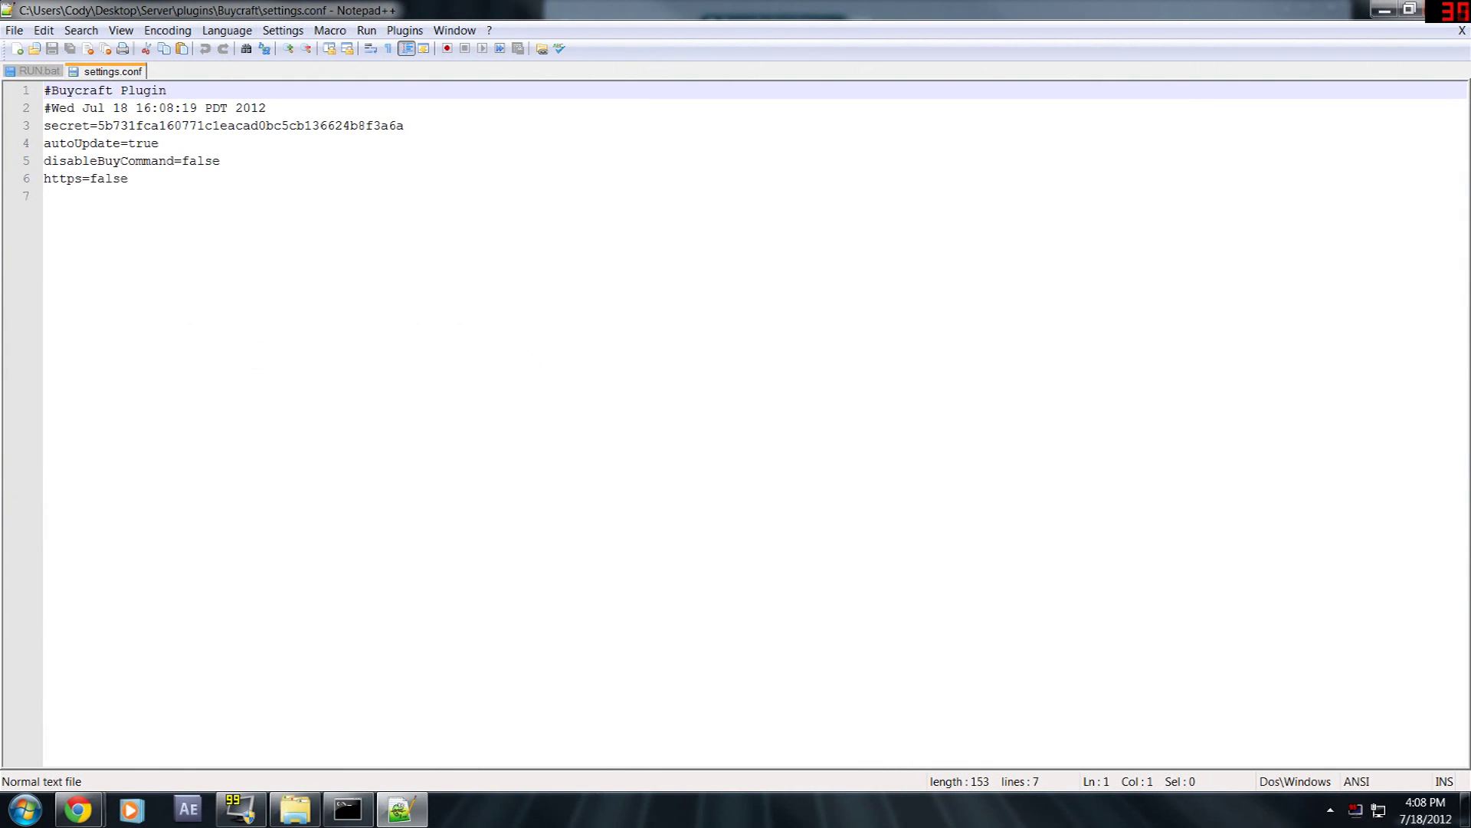
# - Highlight the autoUpdate=true, disableBuyCommand=false and https=false lines with the mouse
pyautogui.click(128, 178)
pyautogui.hotkey('ctrl', 'a')
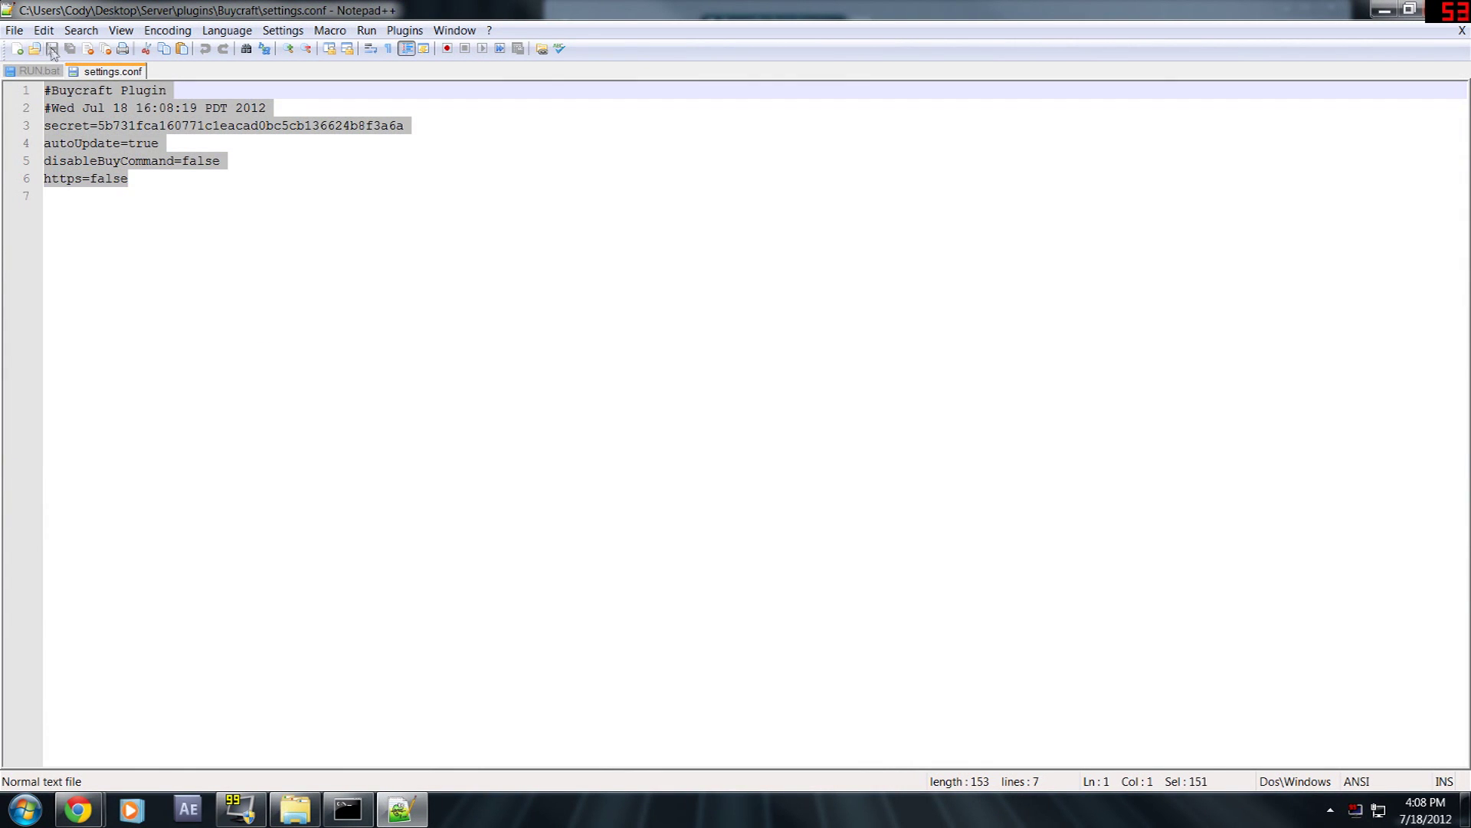
pyautogui.click(128, 178)
pyautogui.moveTo(159, 143); pyautogui.dragTo(44, 142)
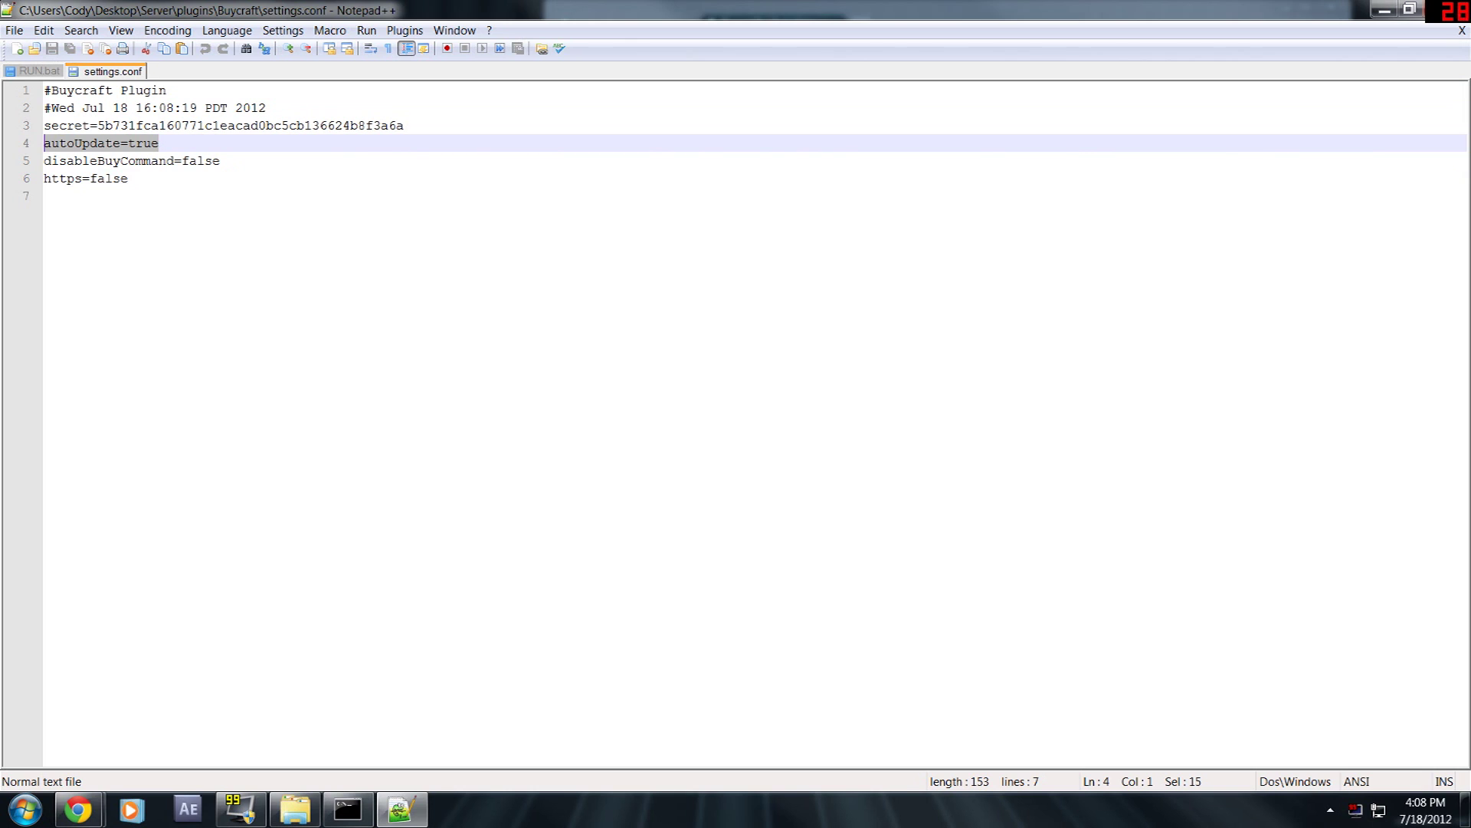
pyautogui.moveTo(220, 160); pyautogui.dragTo(44, 160)
pyautogui.moveTo(128, 178); pyautogui.dragTo(18, 172)
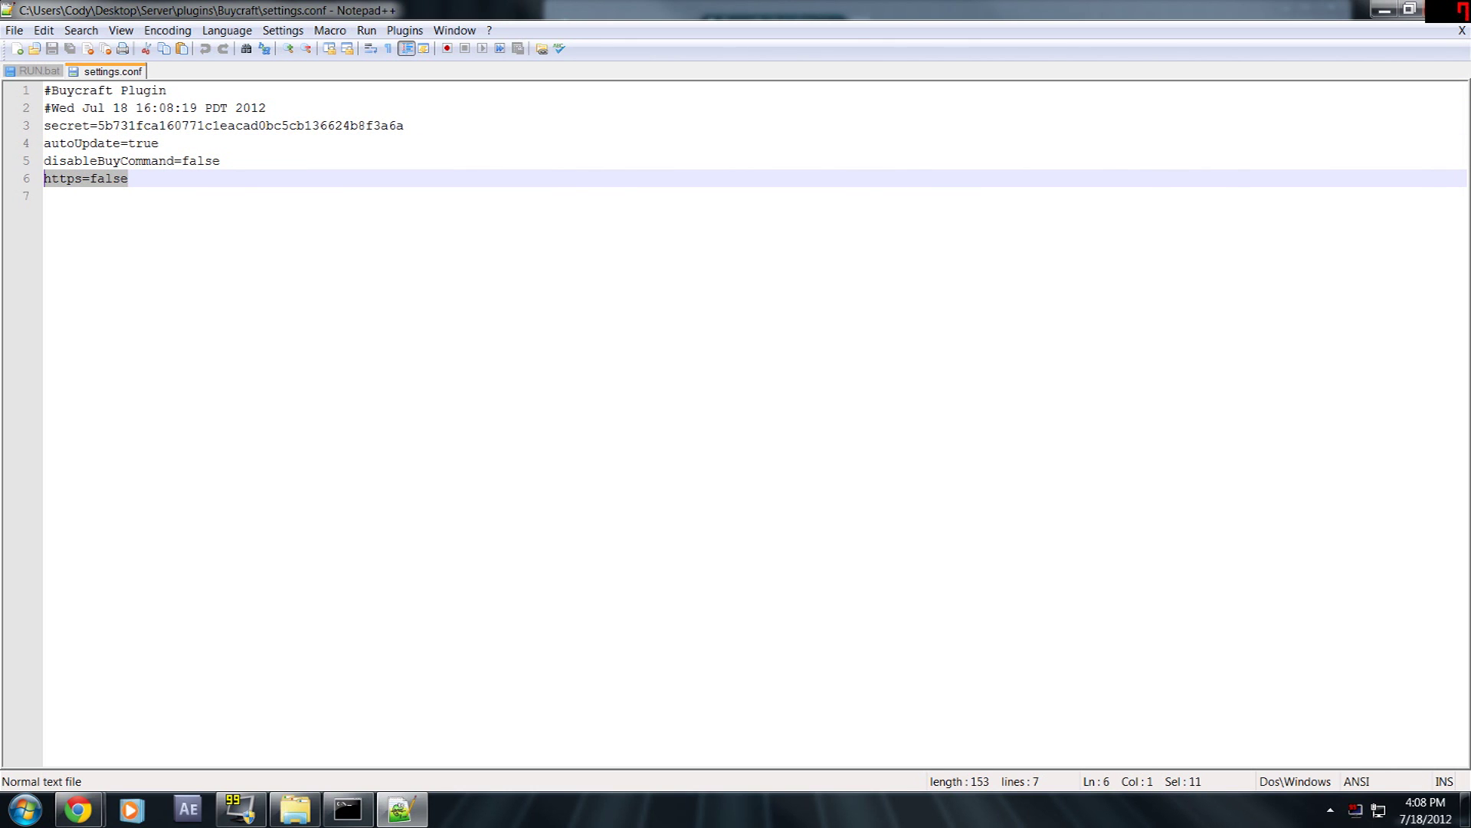
# - Step through the autoUpdate, disableBuyCommand and https settings line by line with the keyboard
pyautogui.press('Up')
pyautogui.press('Up')
pyautogui.press('End')
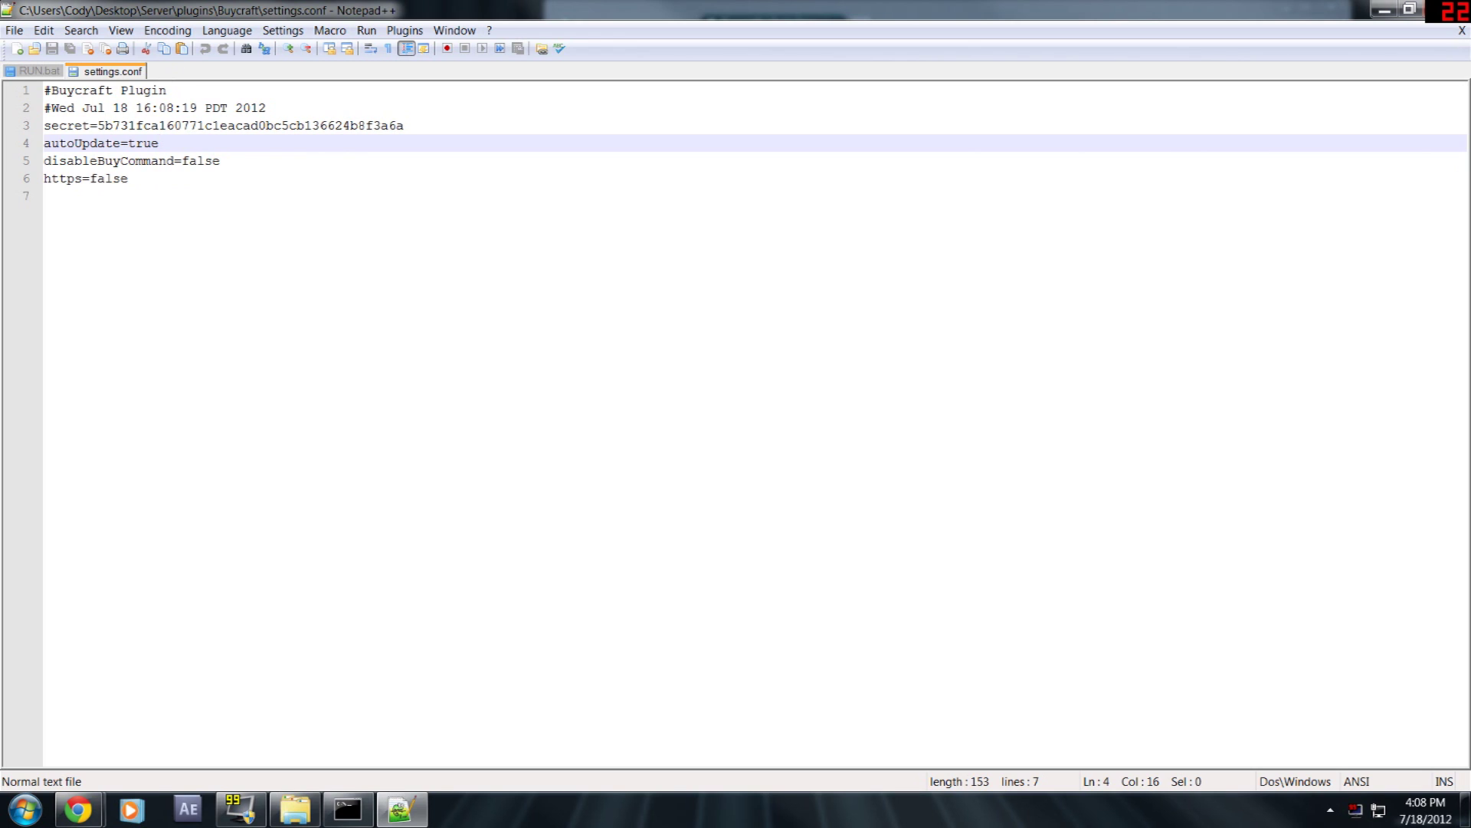
pyautogui.hotkey('shift', 'Home')
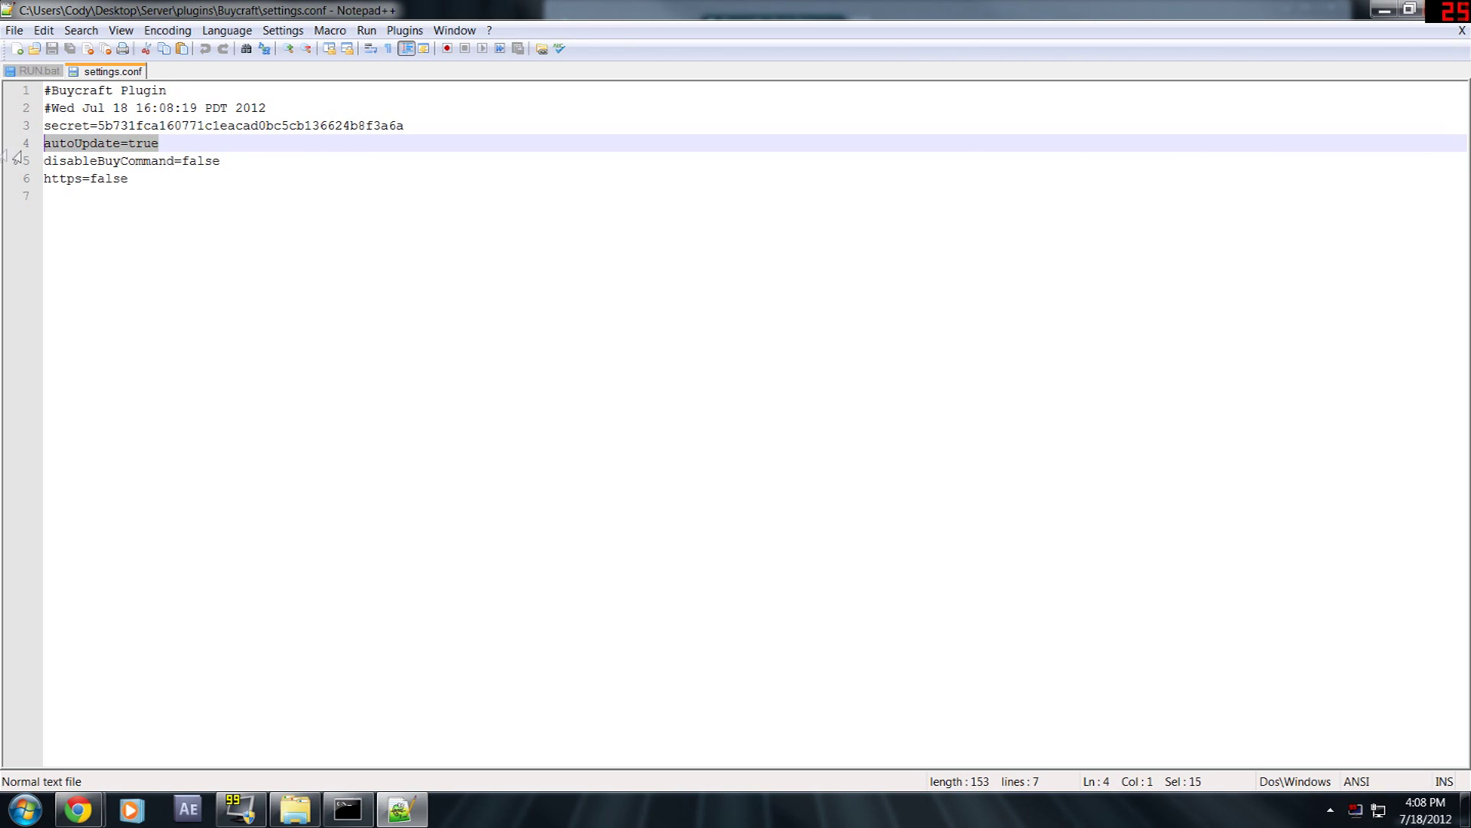
pyautogui.press('Down')
pyautogui.press('End')
pyautogui.hotkey('shift', 'Home')
pyautogui.press('Down')
pyautogui.press('Down')
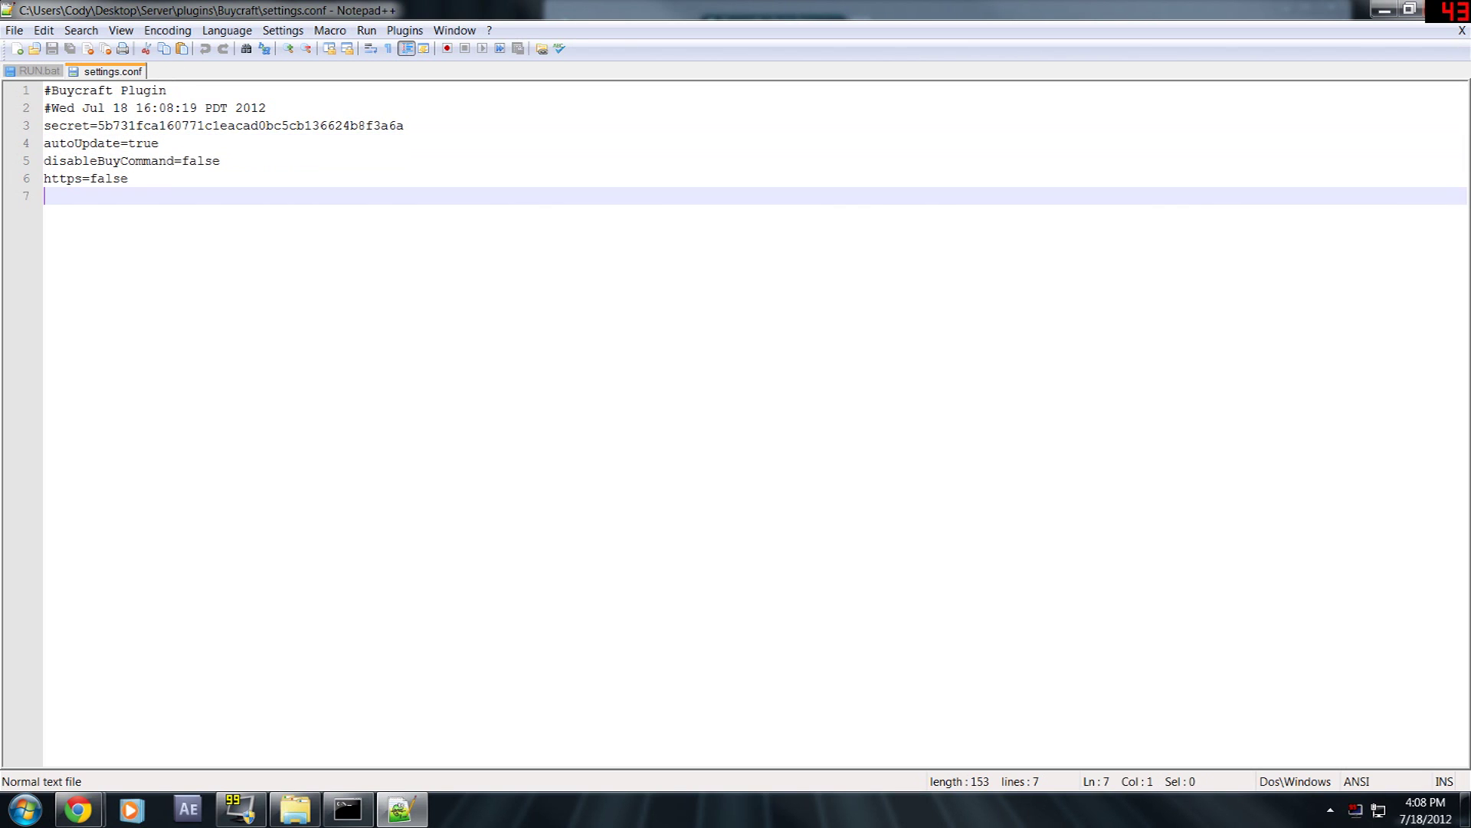
pyautogui.press('Up')
pyautogui.press('End')
pyautogui.hotkey('shift', 'Home')
pyautogui.press('Down')
# - Highlight the secret key line, then close Notepad++
pyautogui.press('Up')
pyautogui.press('Up')
pyautogui.hotkey('shift', 'End')
pyautogui.press('Home')
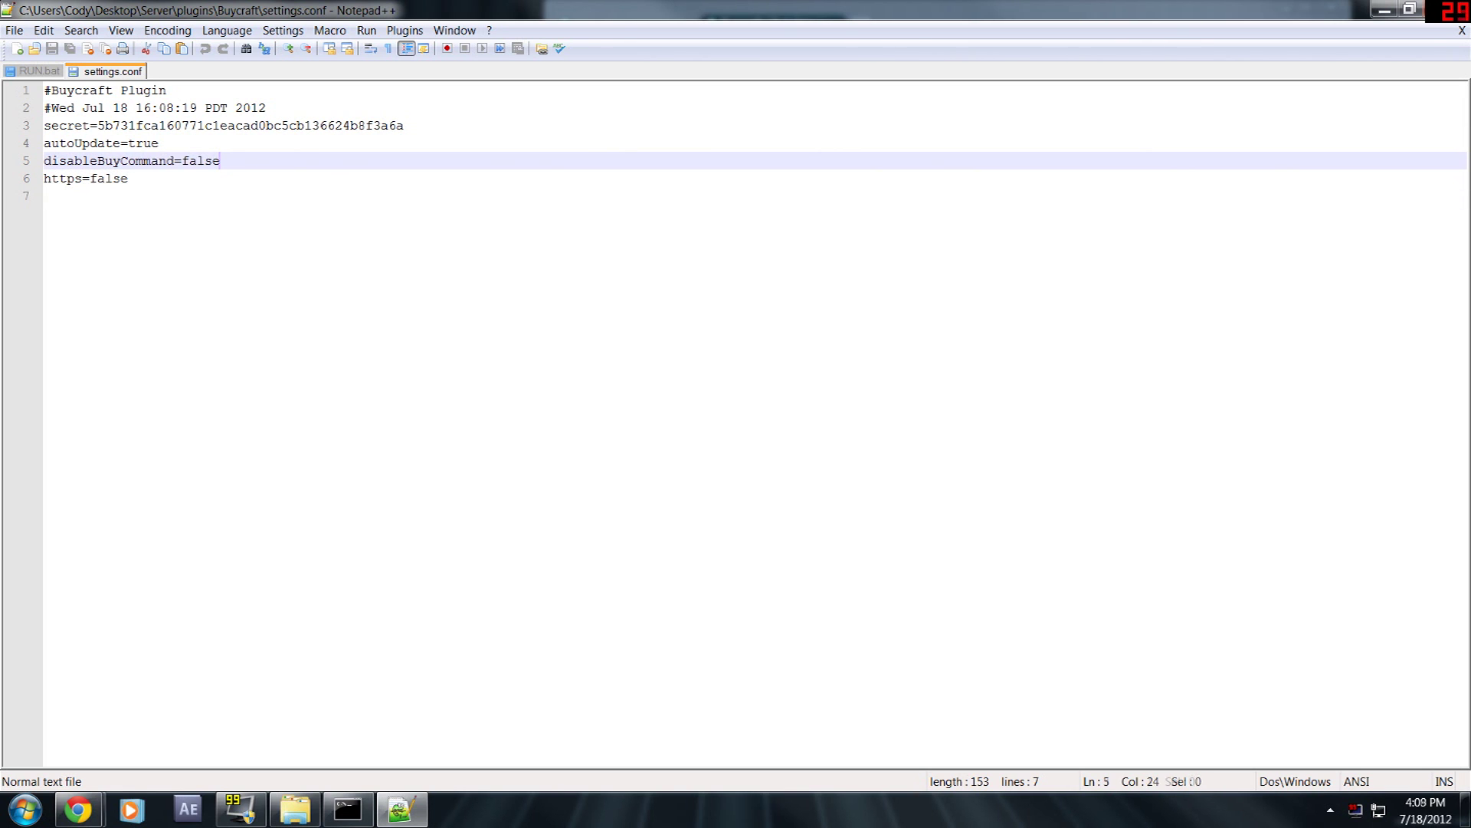
pyautogui.press('Up')
pyautogui.press('Up')
pyautogui.hotkey('shift', 'Right')
pyautogui.hotkey('shift', 'Right')
pyautogui.hotkey('shift', 'Right')
pyautogui.hotkey('shift', 'Right')
pyautogui.hotkey('shift', 'Right')
pyautogui.hotkey('shift', 'Right')
pyautogui.hotkey('shift', 'Right')
pyautogui.hotkey('shift', 'Right')
pyautogui.hotkey('shift', 'Right')
pyautogui.hotkey('shift', 'Right')
pyautogui.hotkey('shift', 'Right')
pyautogui.hotkey('shift', 'Right')
pyautogui.hotkey('shift', 'Right')
pyautogui.hotkey('shift', 'Right')
pyautogui.hotkey('shift', 'Right')
pyautogui.hotkey('shift', 'Right')
pyautogui.hotkey('shift', 'Right')
pyautogui.hotkey('shift', 'Right')
pyautogui.hotkey('shift', 'Right')
pyautogui.hotkey('shift', 'Right')
pyautogui.press('Up')
pyautogui.press('Down')
pyautogui.press('End')
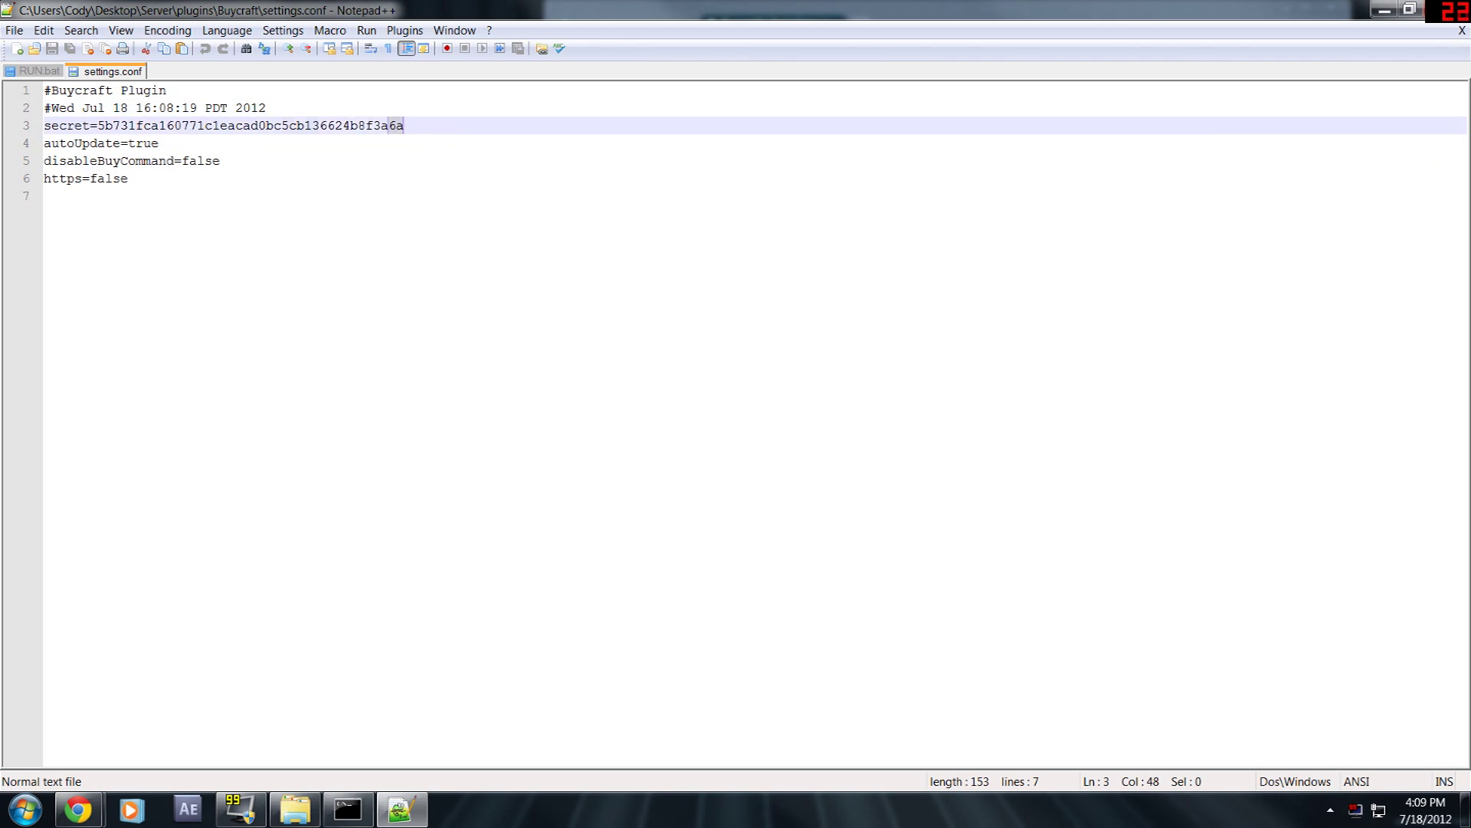
pyautogui.hotkey('shift', 'Home')
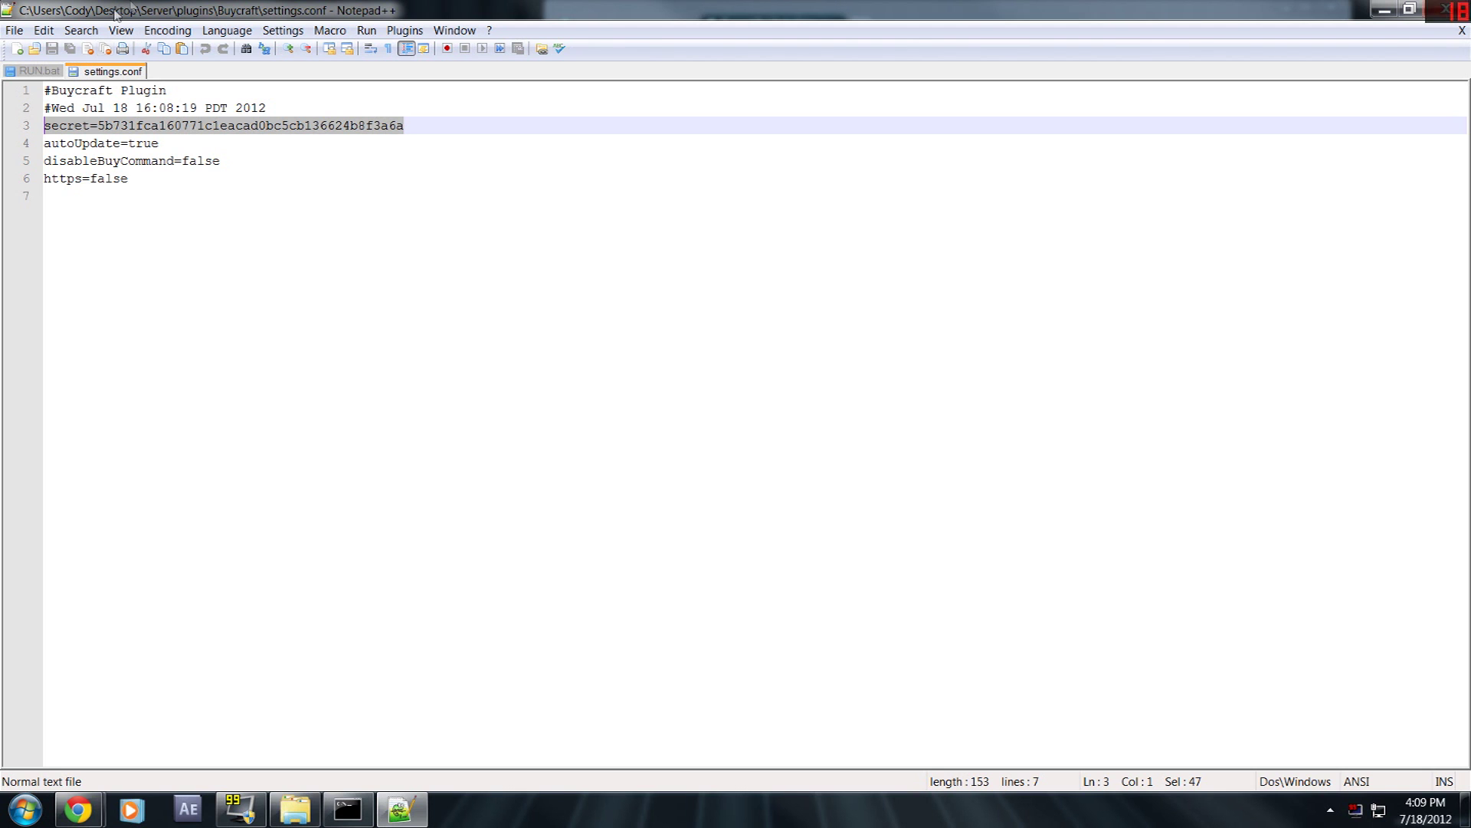
pyautogui.click(1451, 9)
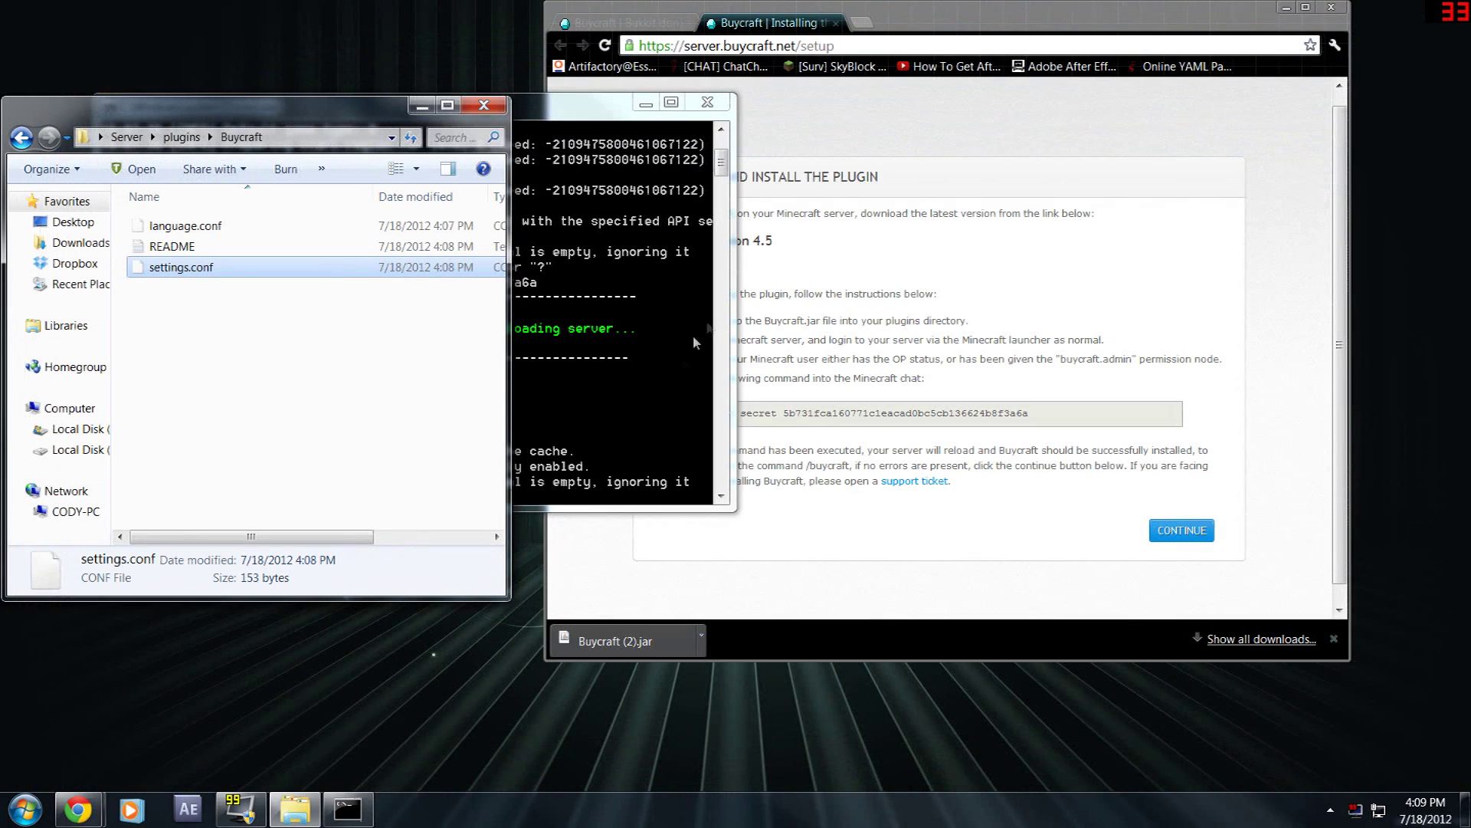
pyautogui.doubleClick(233, 249)
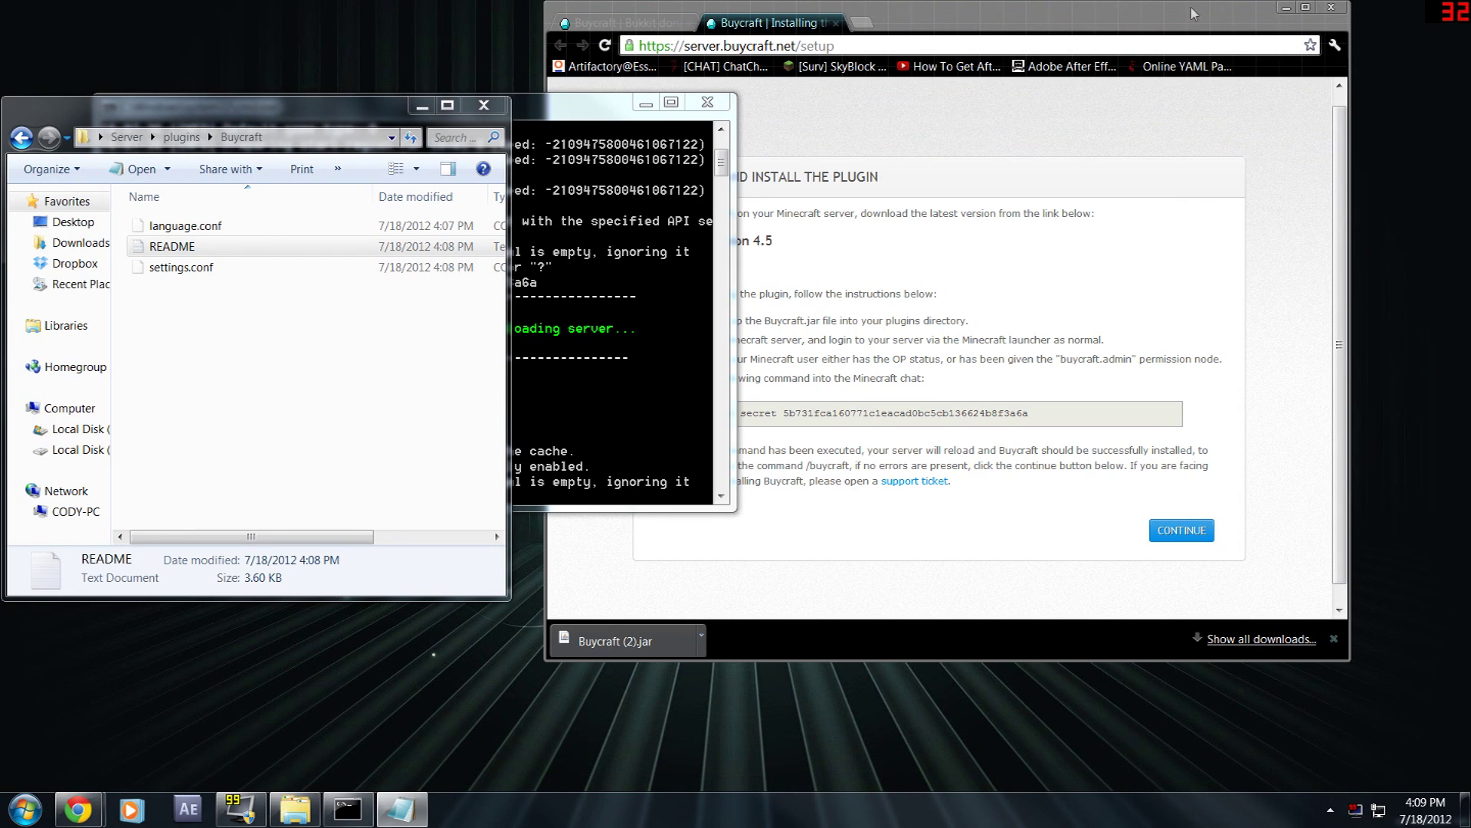
pyautogui.press('super+Up')
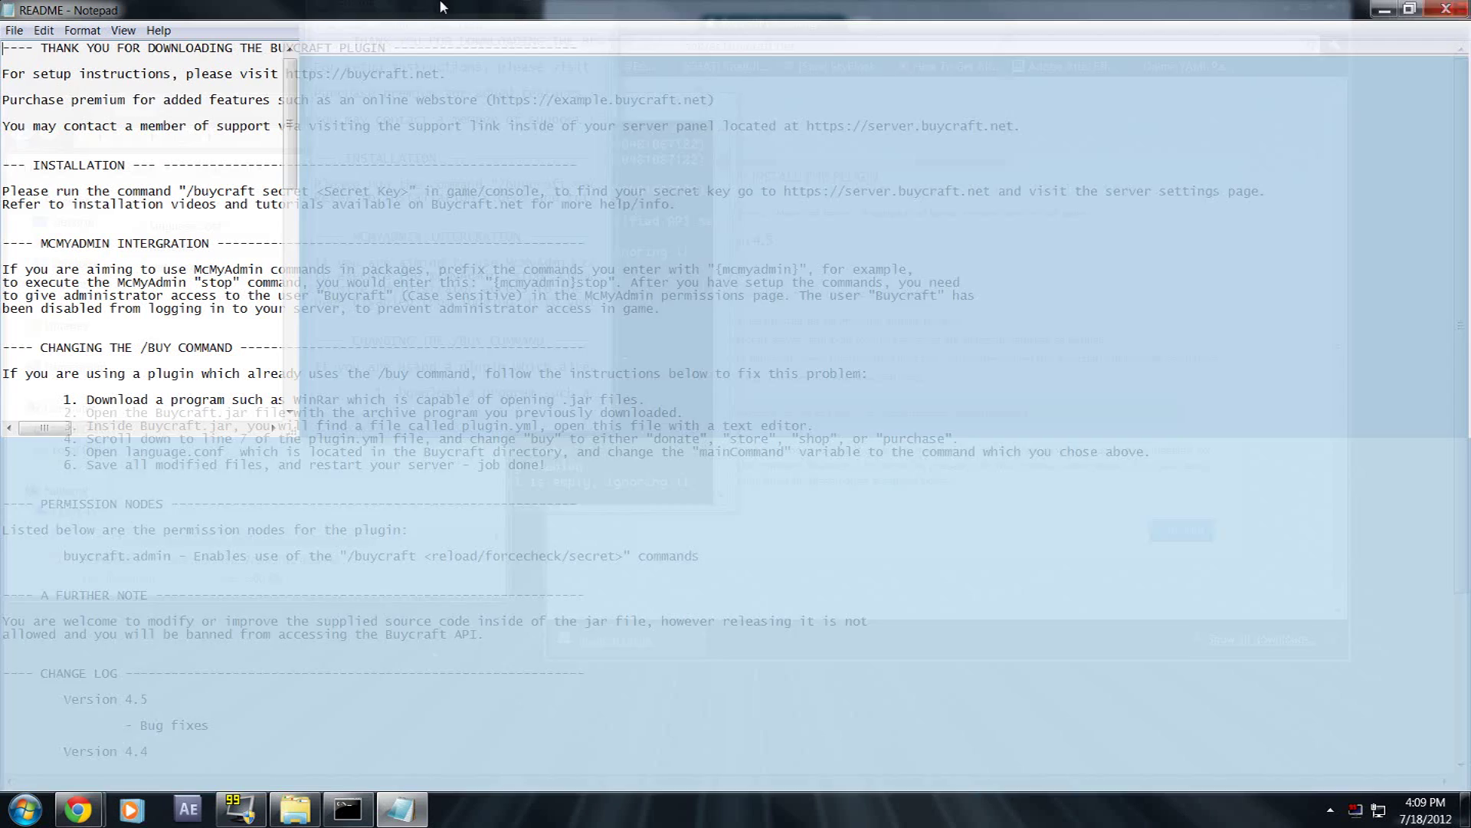
pyautogui.click(2, 218)
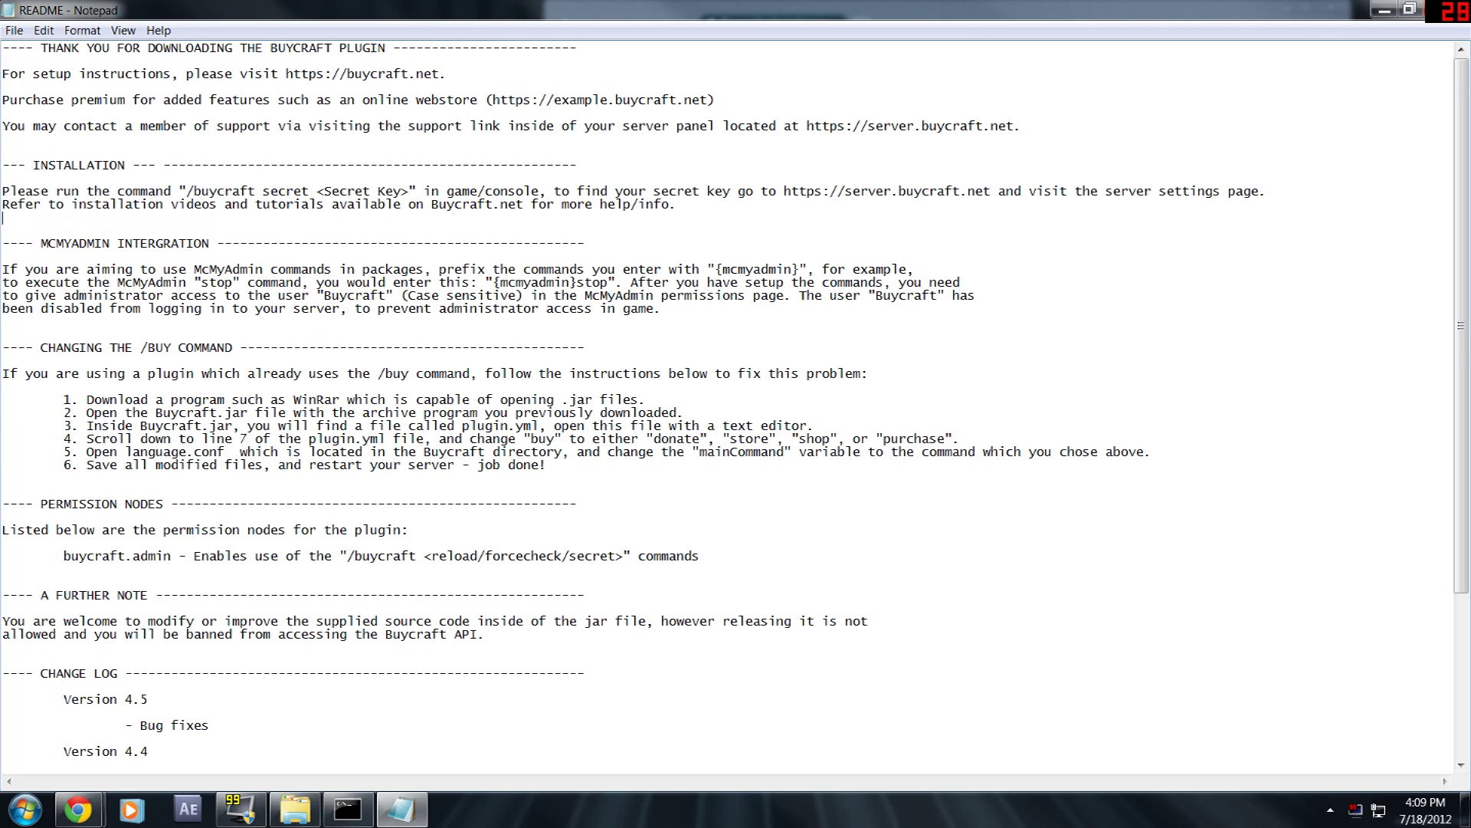
pyautogui.scroll(-1, 734, 408)
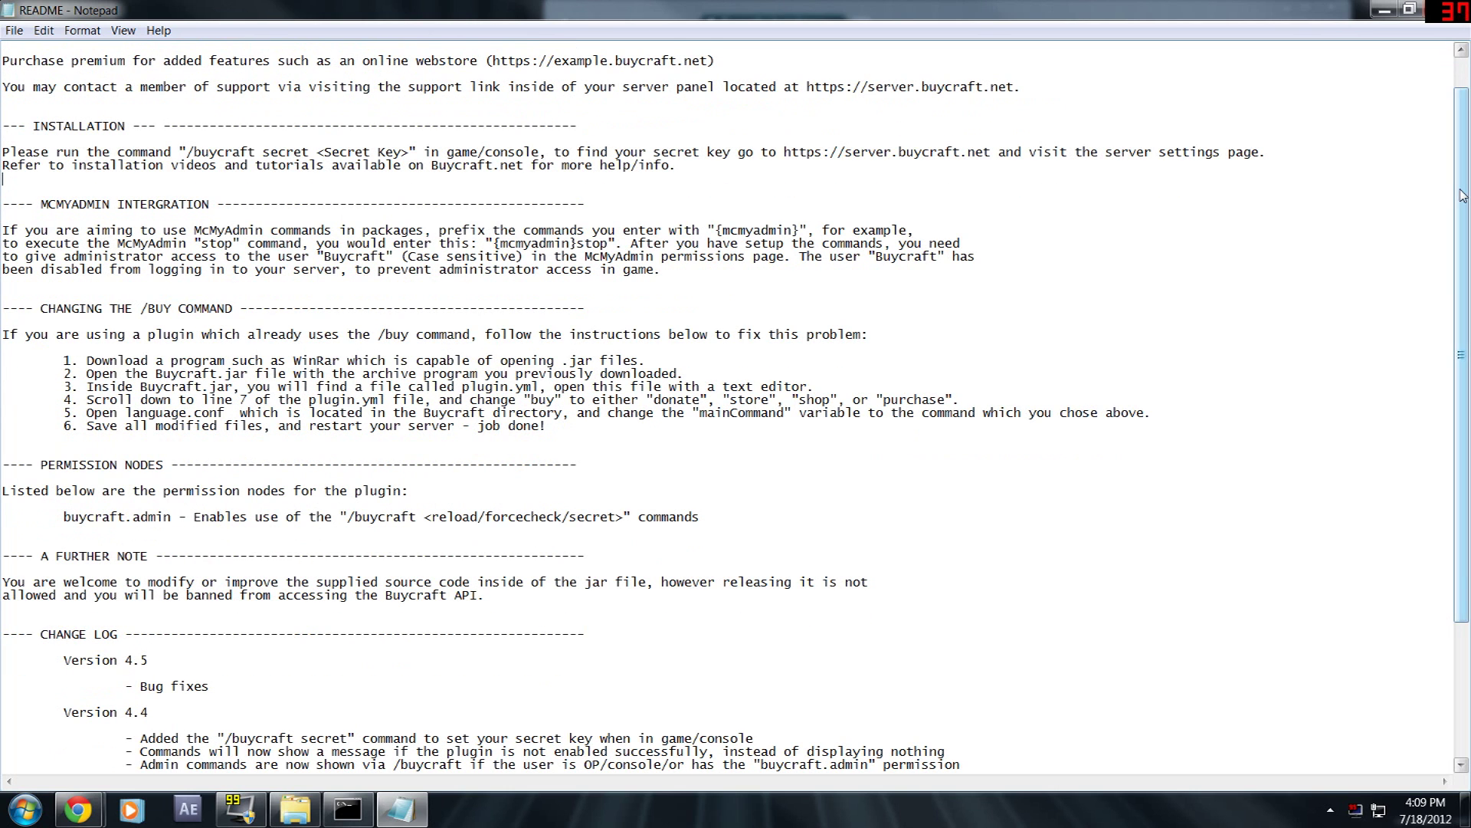
pyautogui.moveTo(1456, 196); pyautogui.dragTo(1456, 234)
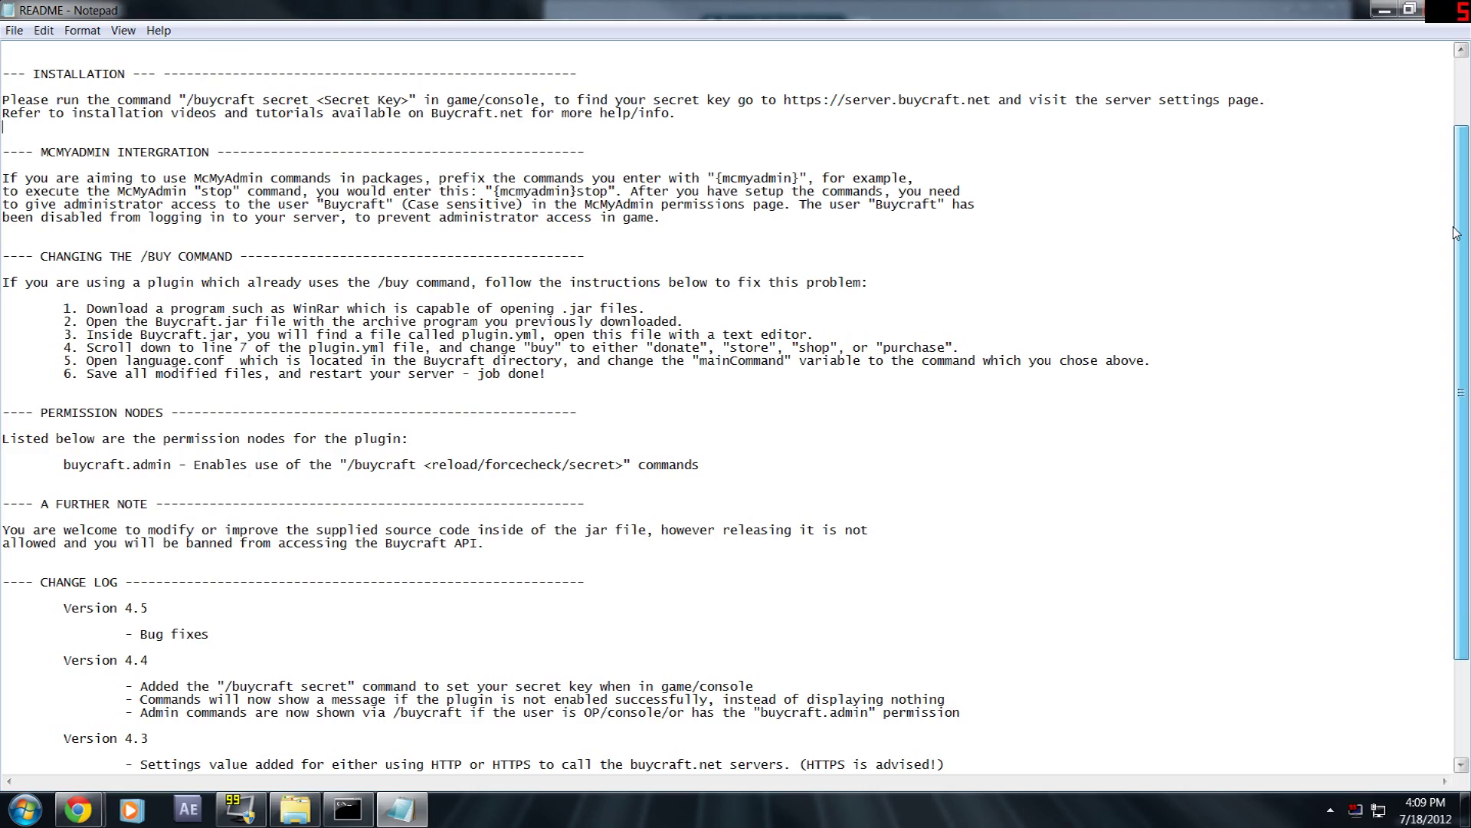
pyautogui.moveTo(1456, 233); pyautogui.dragTo(680, 413)
pyautogui.hotkey('alt', 'F4')
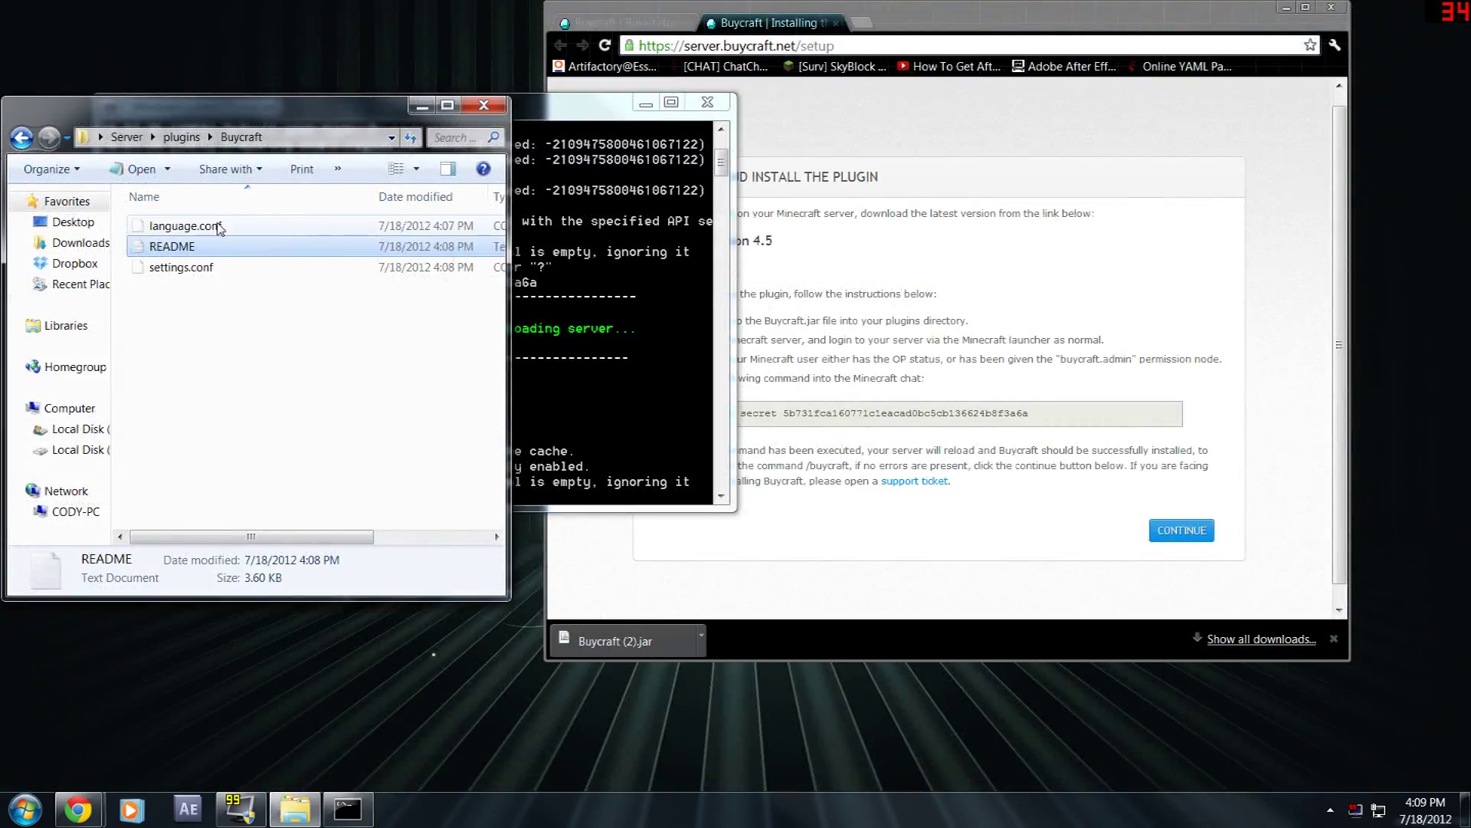
# - Open language.conf in Notepad++ and highlight message lines 4 to 30
pyautogui.rightClick(220, 224)
pyautogui.click(291, 308)
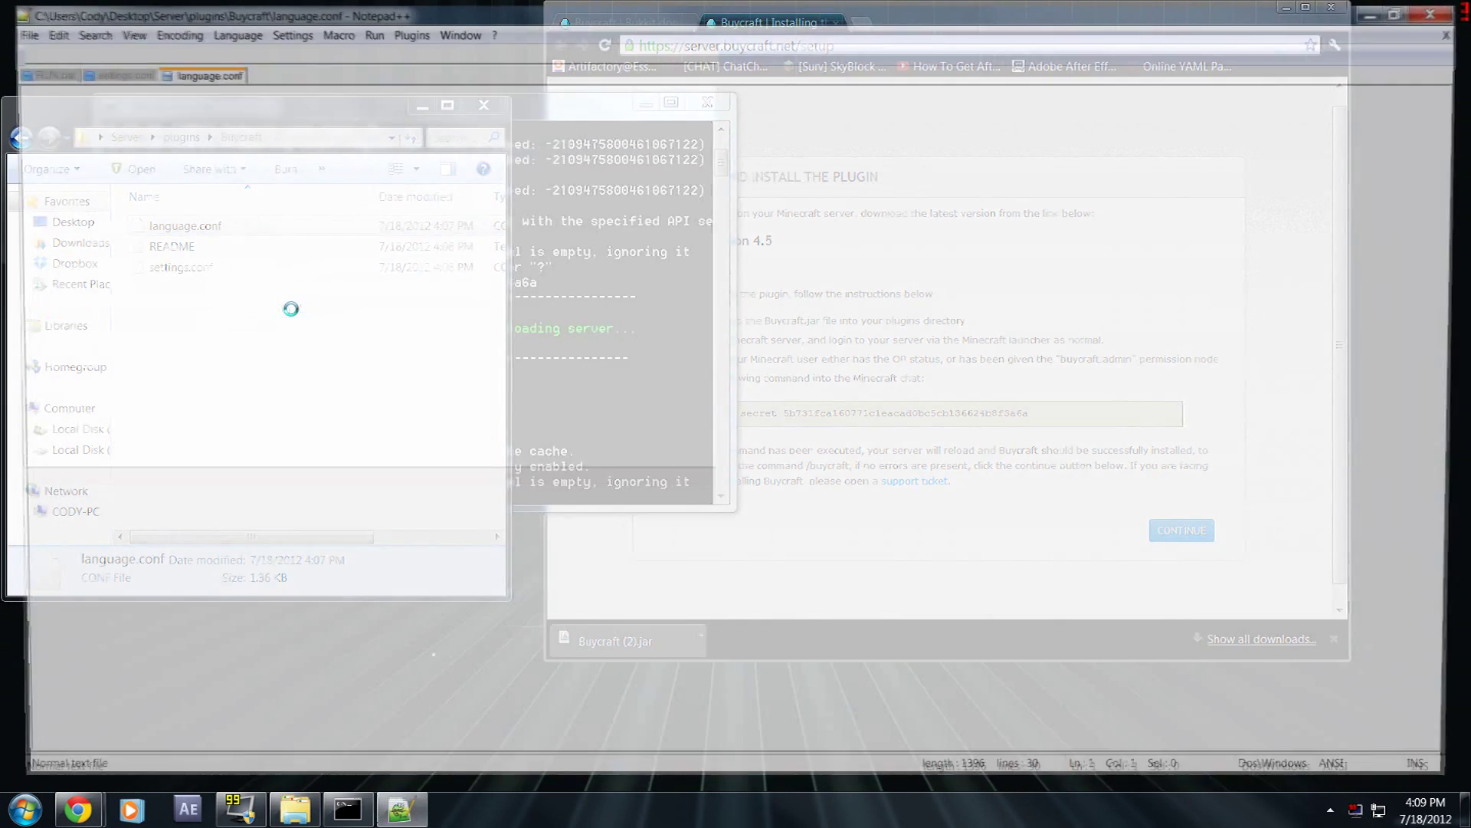
pyautogui.click(230, 125)
pyautogui.moveTo(153, 601); pyautogui.dragTo(46, 143)
pyautogui.click(511, 408)
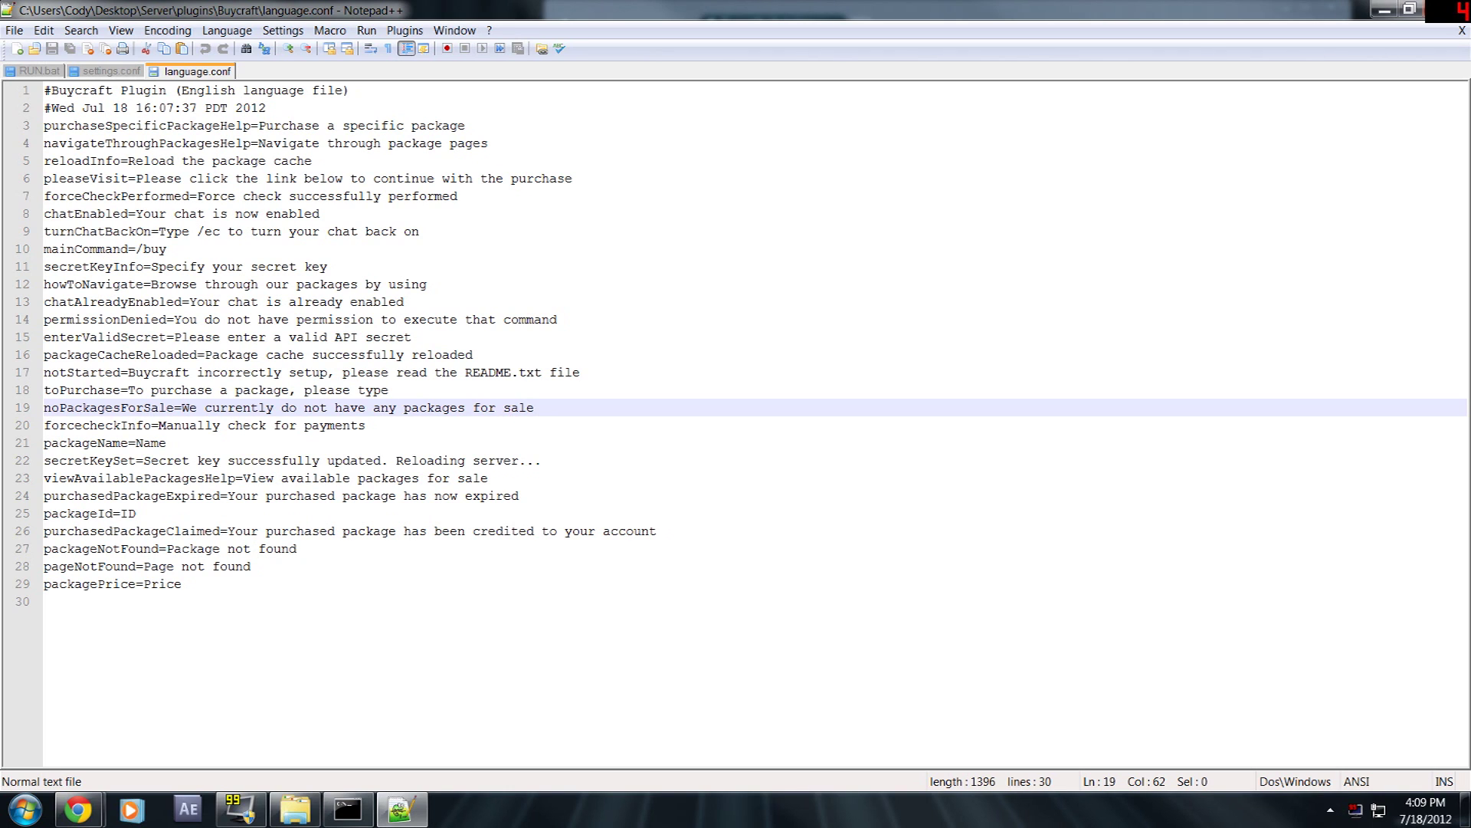
# - Examine the pageNotFound and packageNotFound messages, then close the editor and the Explorer window
pyautogui.moveTo(135, 566); pyautogui.dragTo(44, 566)
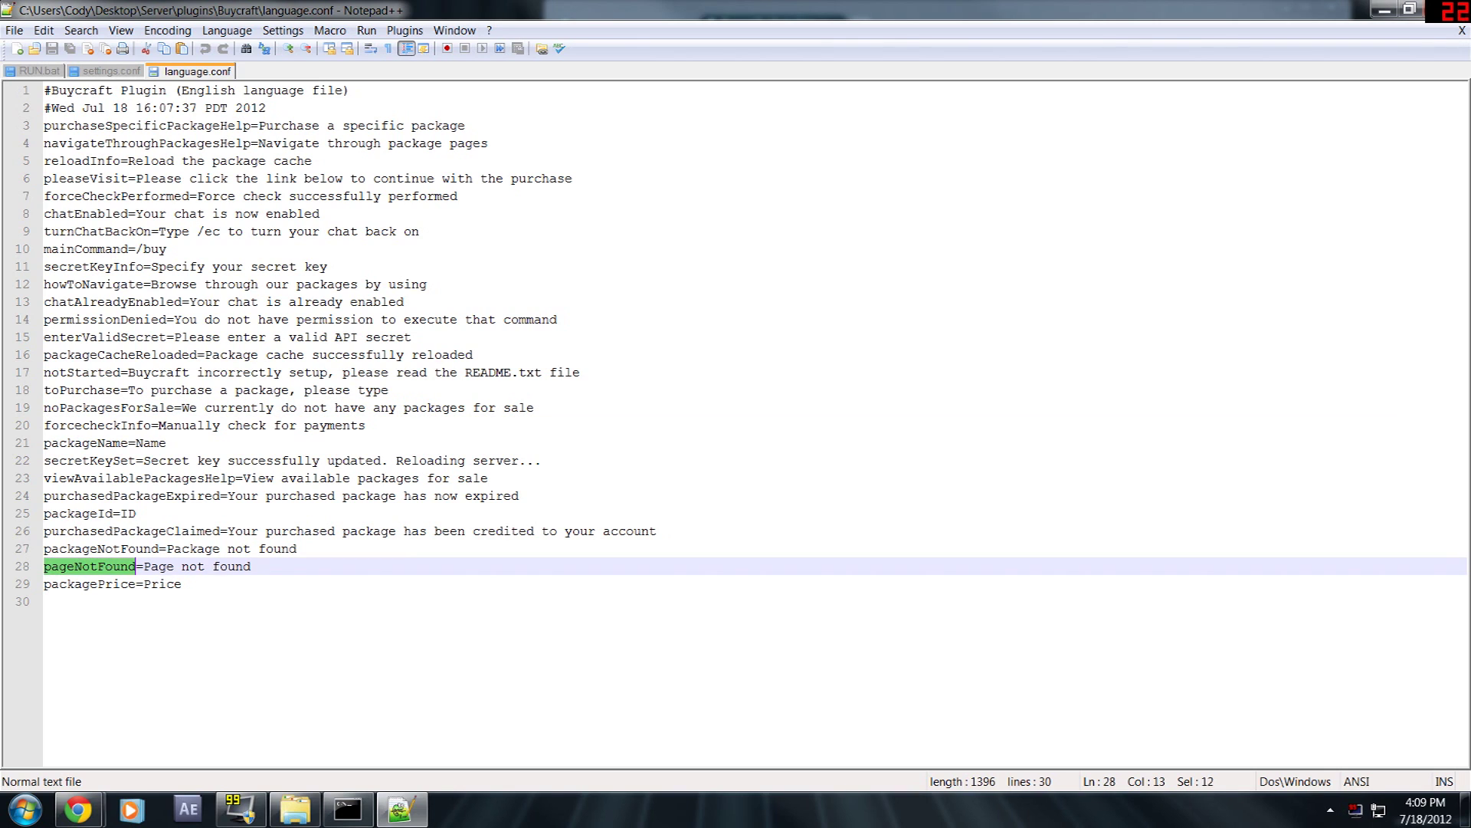
pyautogui.click(159, 548)
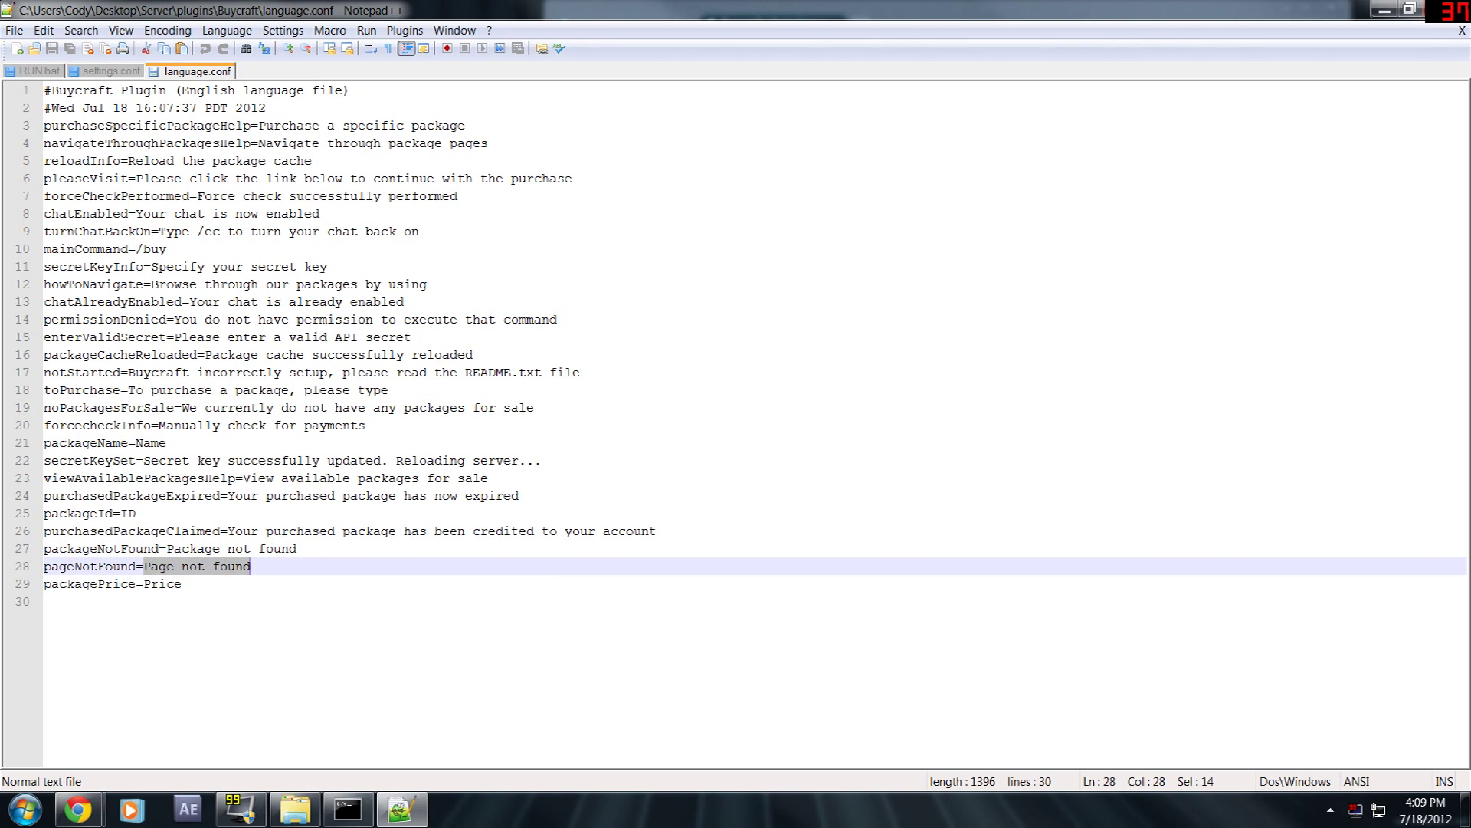
pyautogui.moveTo(251, 565); pyautogui.dragTo(166, 565)
pyautogui.click(182, 584)
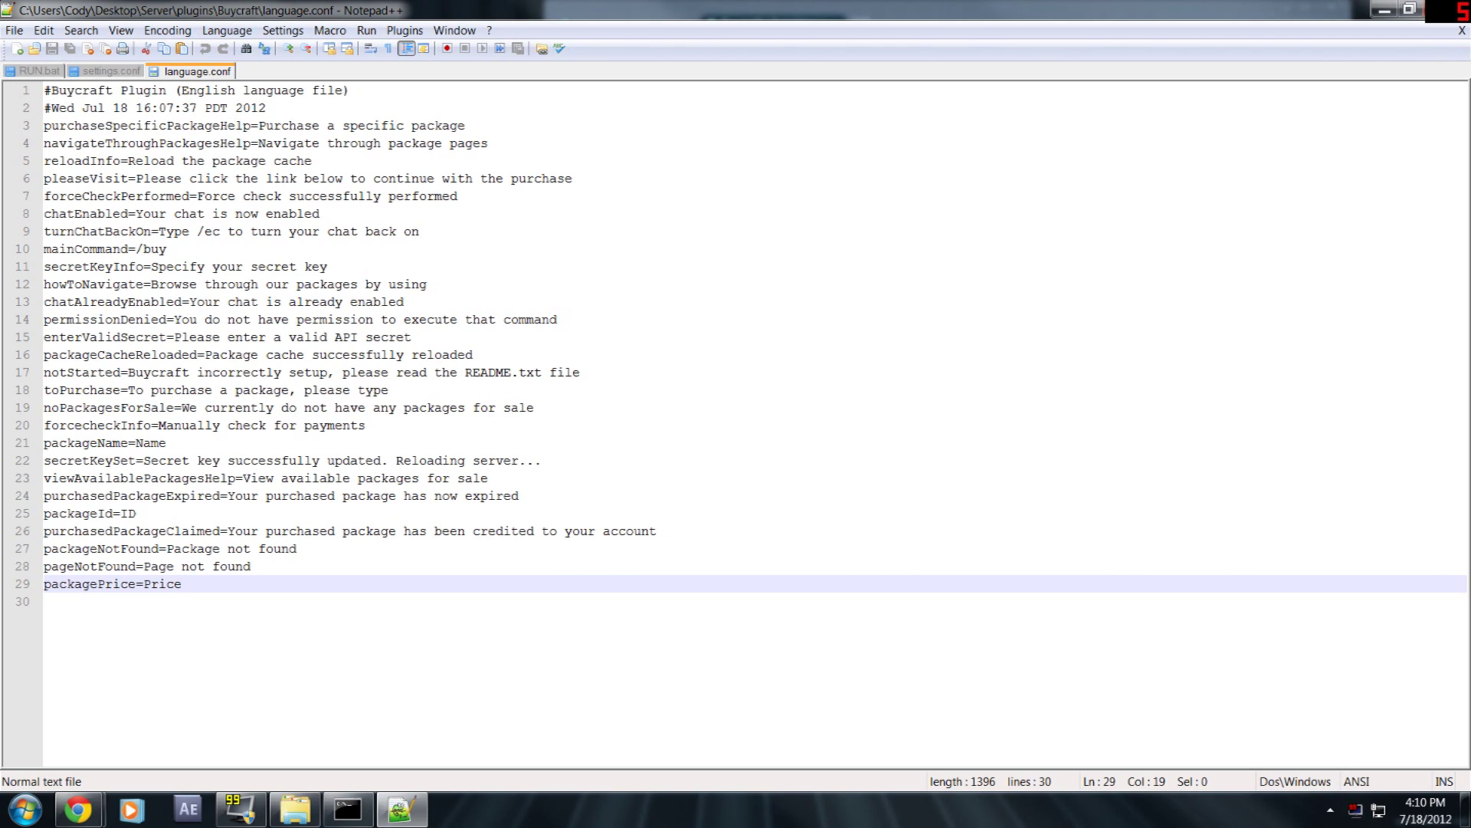
pyautogui.press('Up')
pyautogui.click(73, 548)
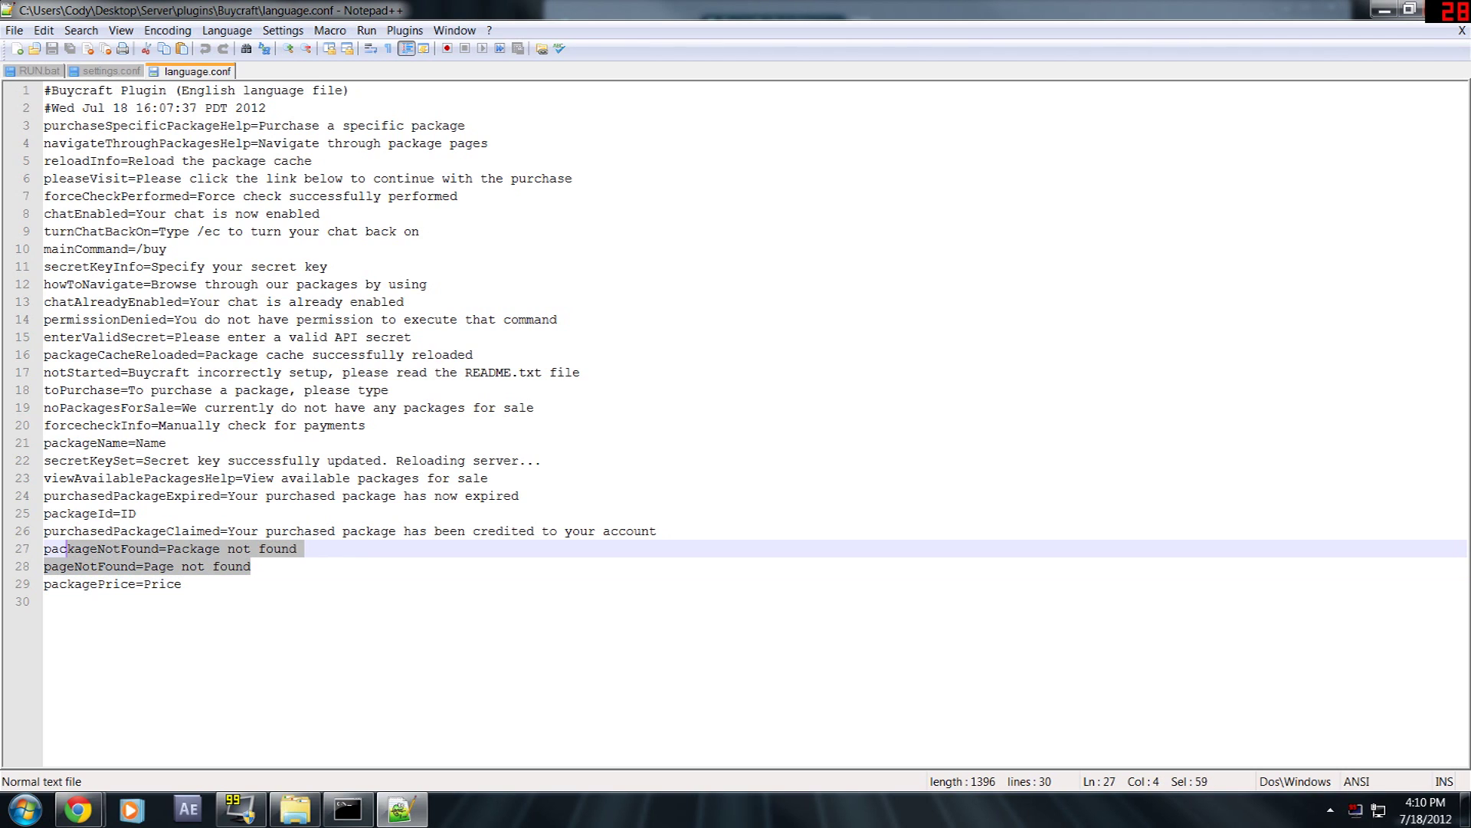
pyautogui.click(342, 531)
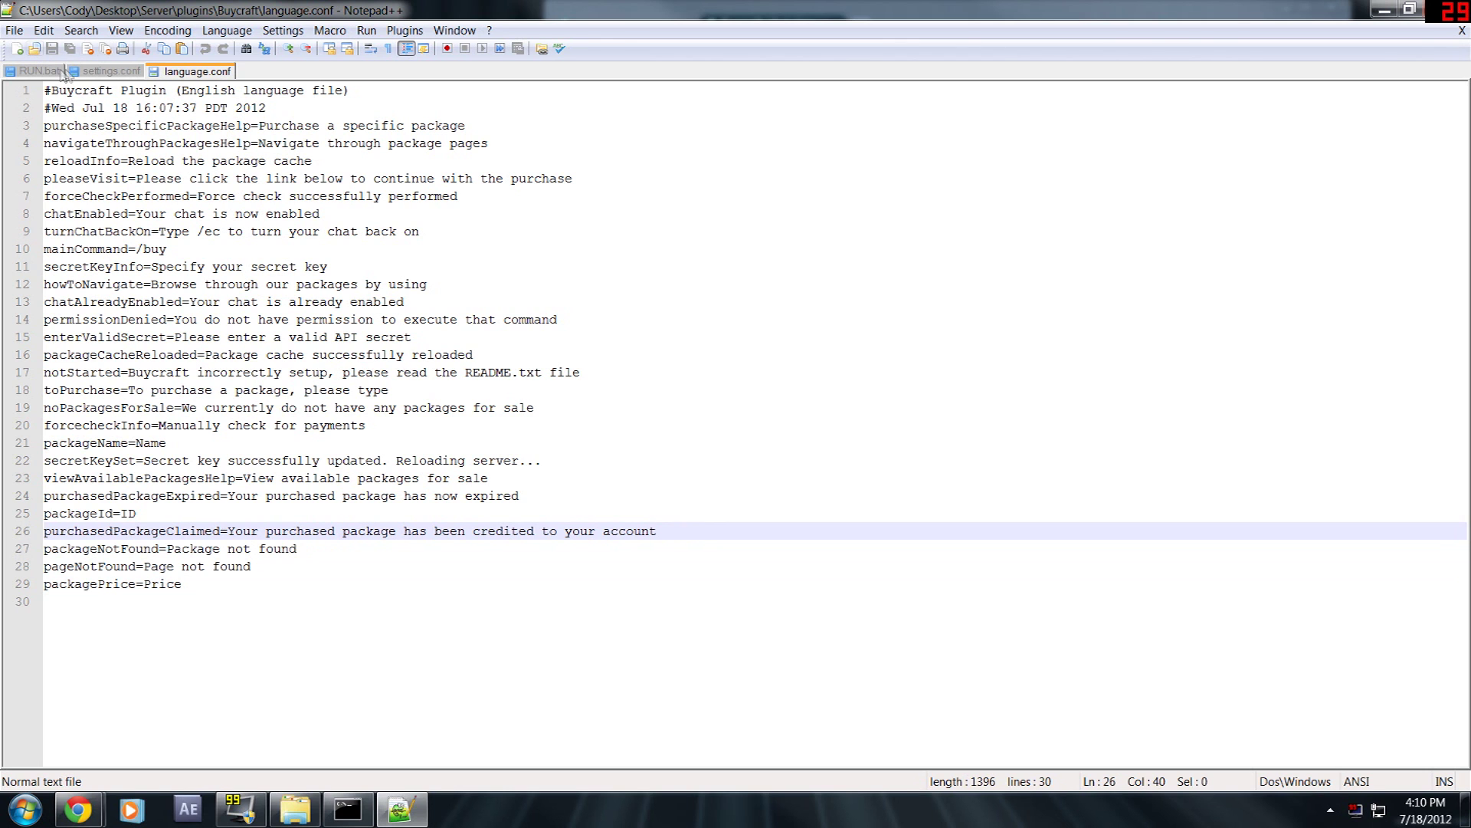
pyautogui.click(1444, 9)
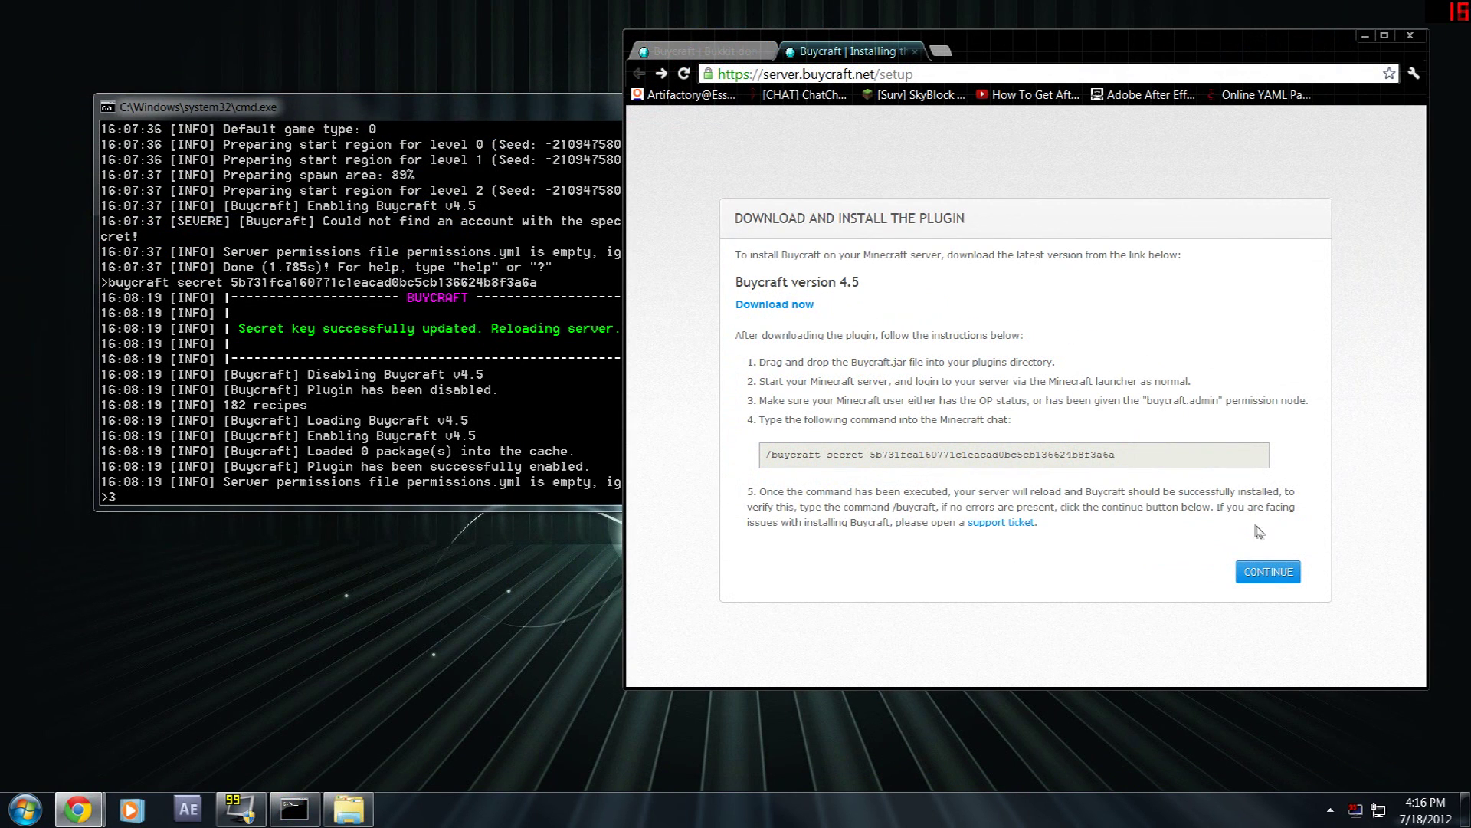
# - Finish the plugin setup, maximize the browser and view the Account settings page
pyautogui.click(1269, 572)
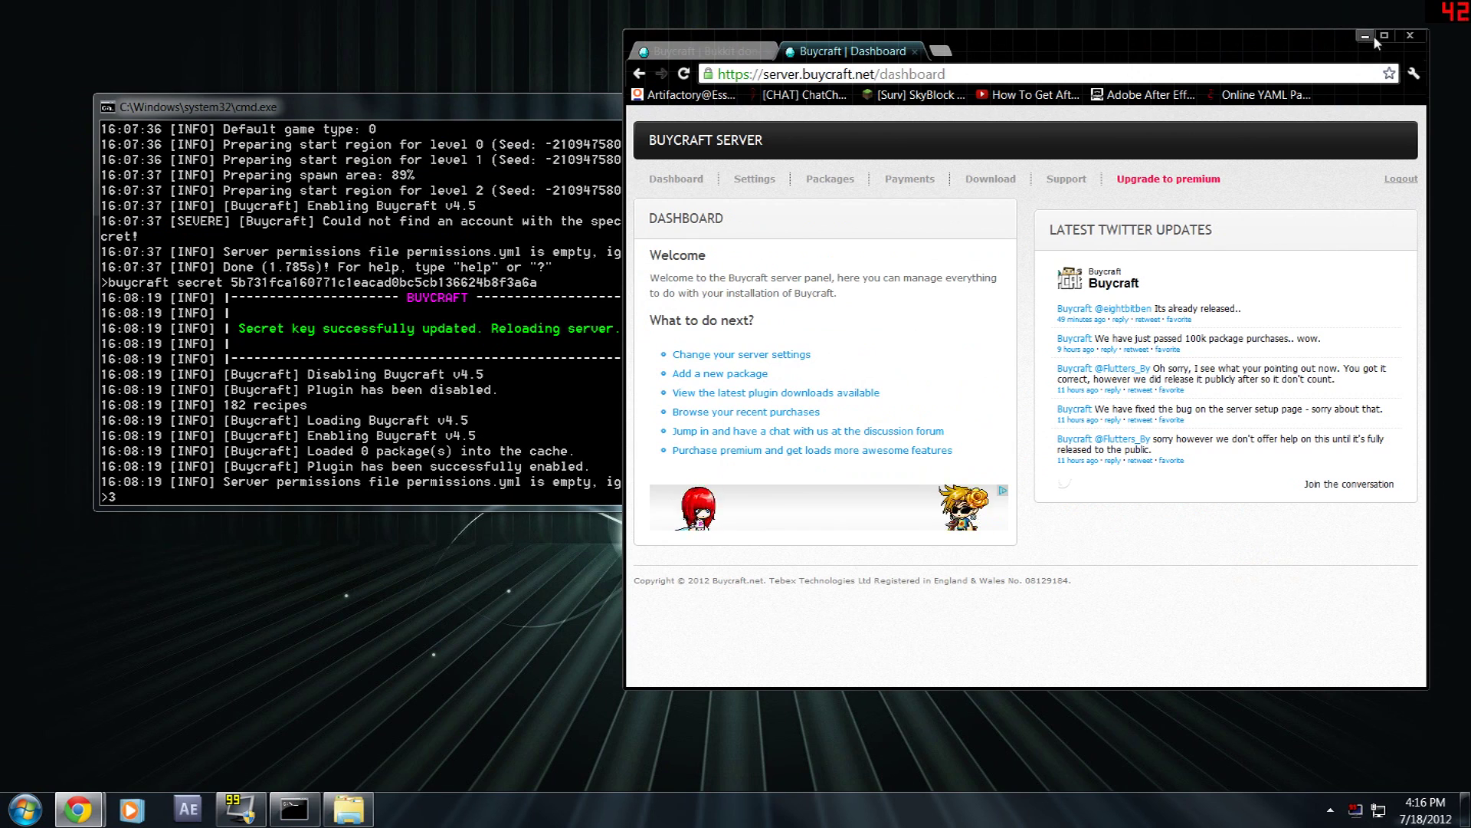
pyautogui.doubleClick(1264, 46)
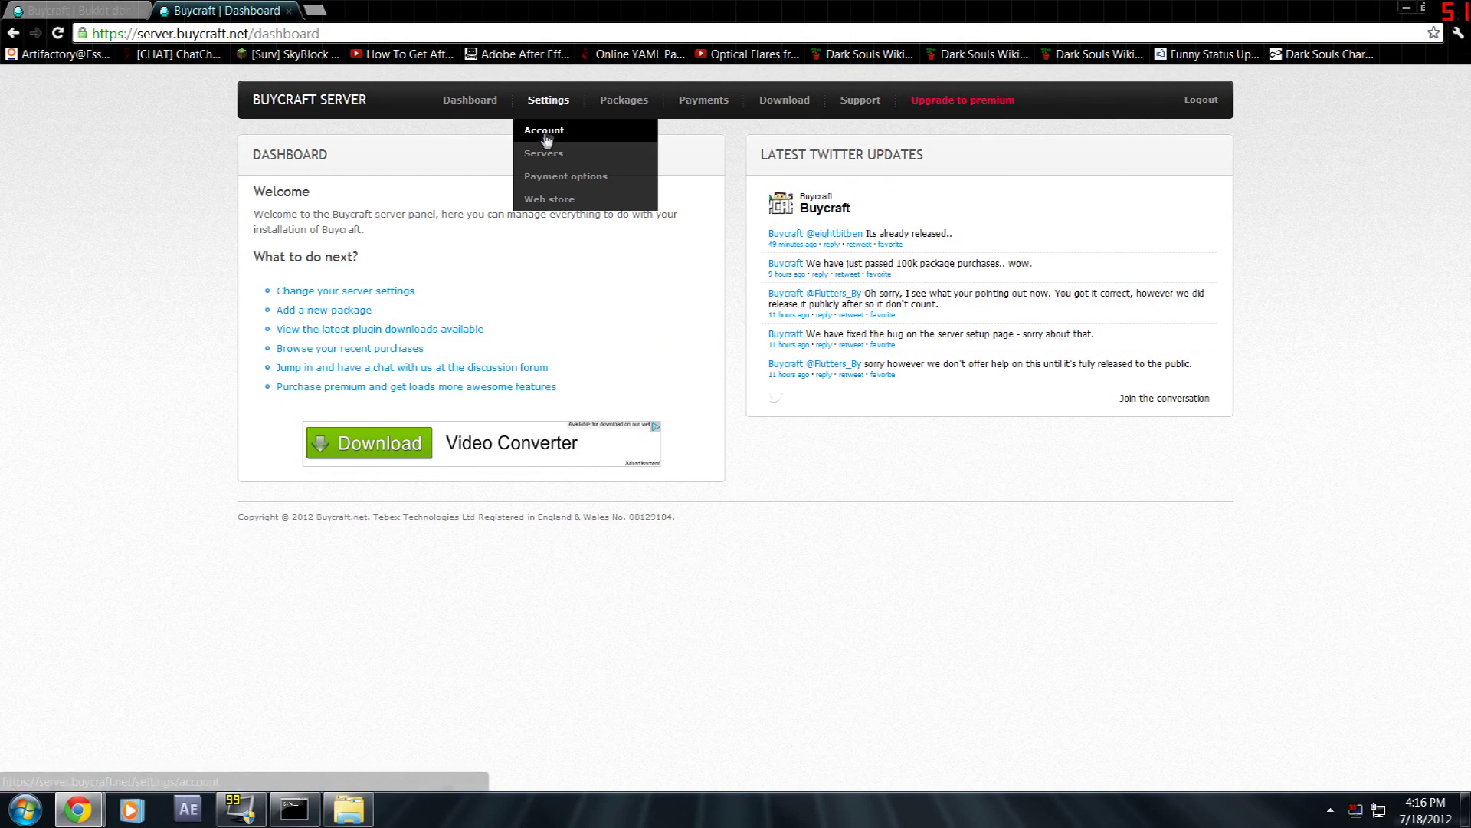
pyautogui.click(548, 134)
pyautogui.moveTo(414, 227); pyautogui.dragTo(319, 227)
pyautogui.click(388, 384)
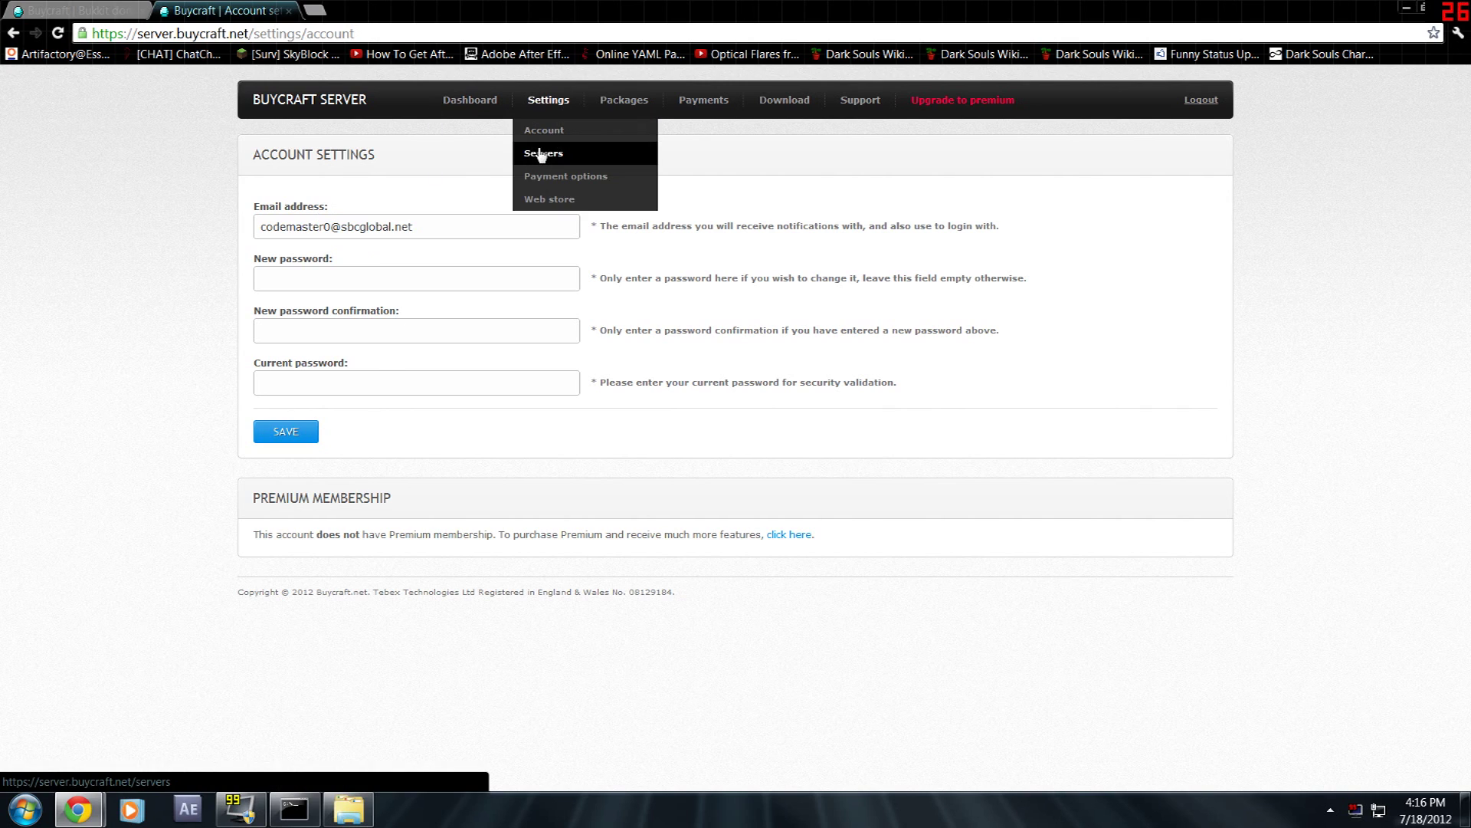
# - Check the Servers settings, keeping USD as the store currency, then go to Payment options
pyautogui.click(542, 154)
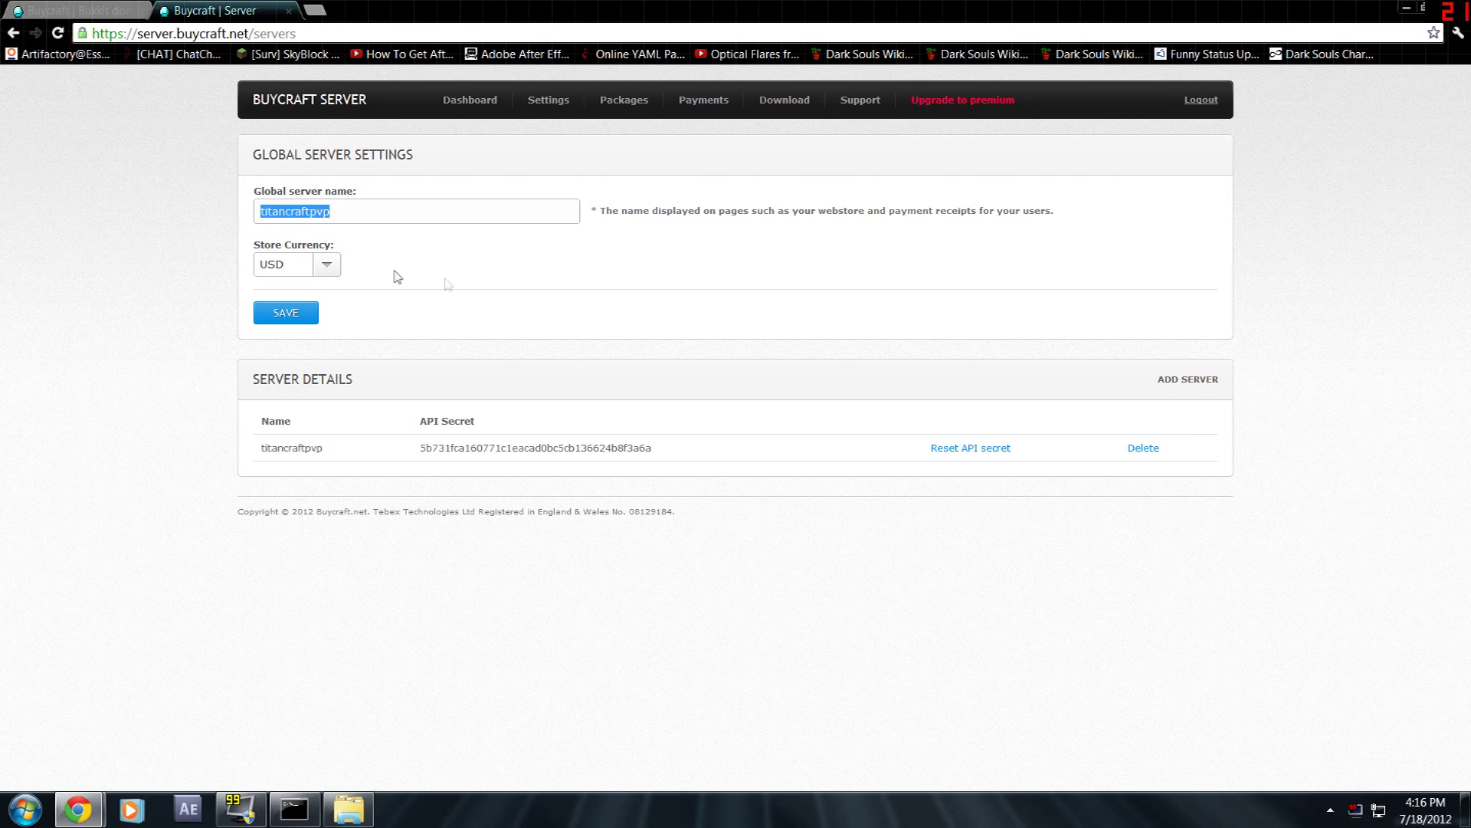
pyautogui.click(336, 268)
pyautogui.click(275, 319)
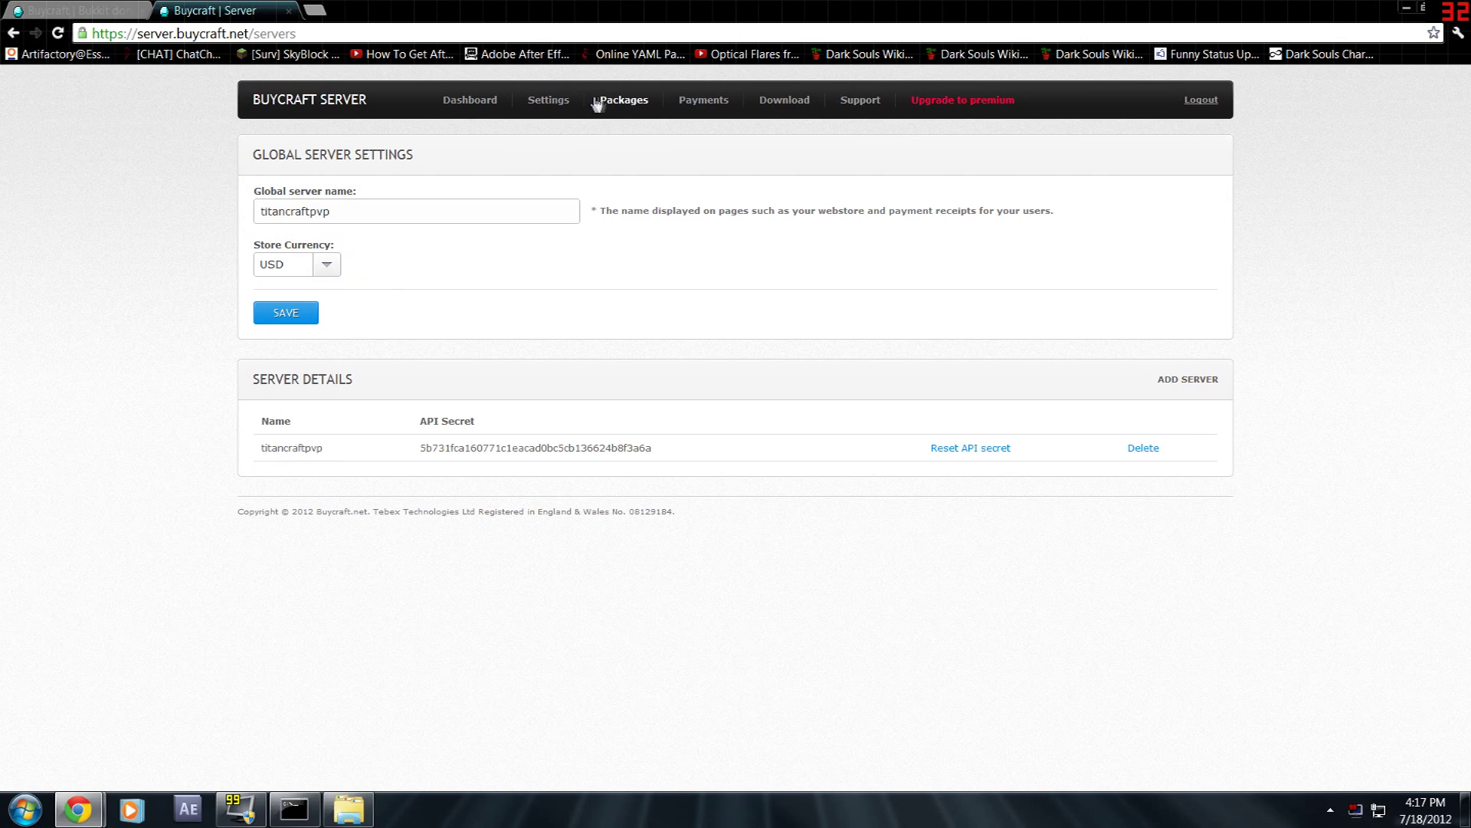
pyautogui.click(552, 175)
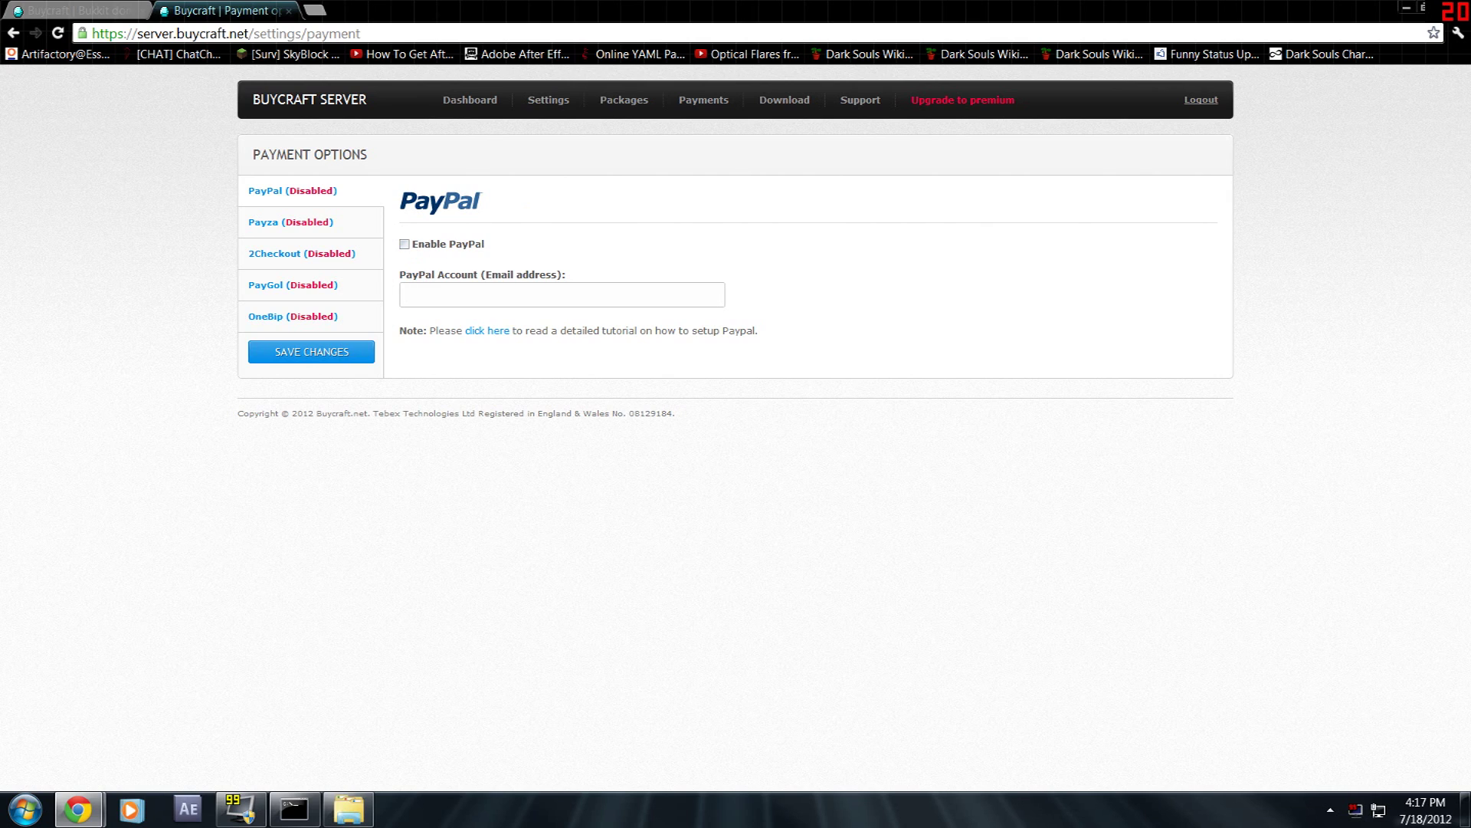
# - Enable PayPal with the store's PayPal e-mail address and save the payment options
pyautogui.click(404, 244)
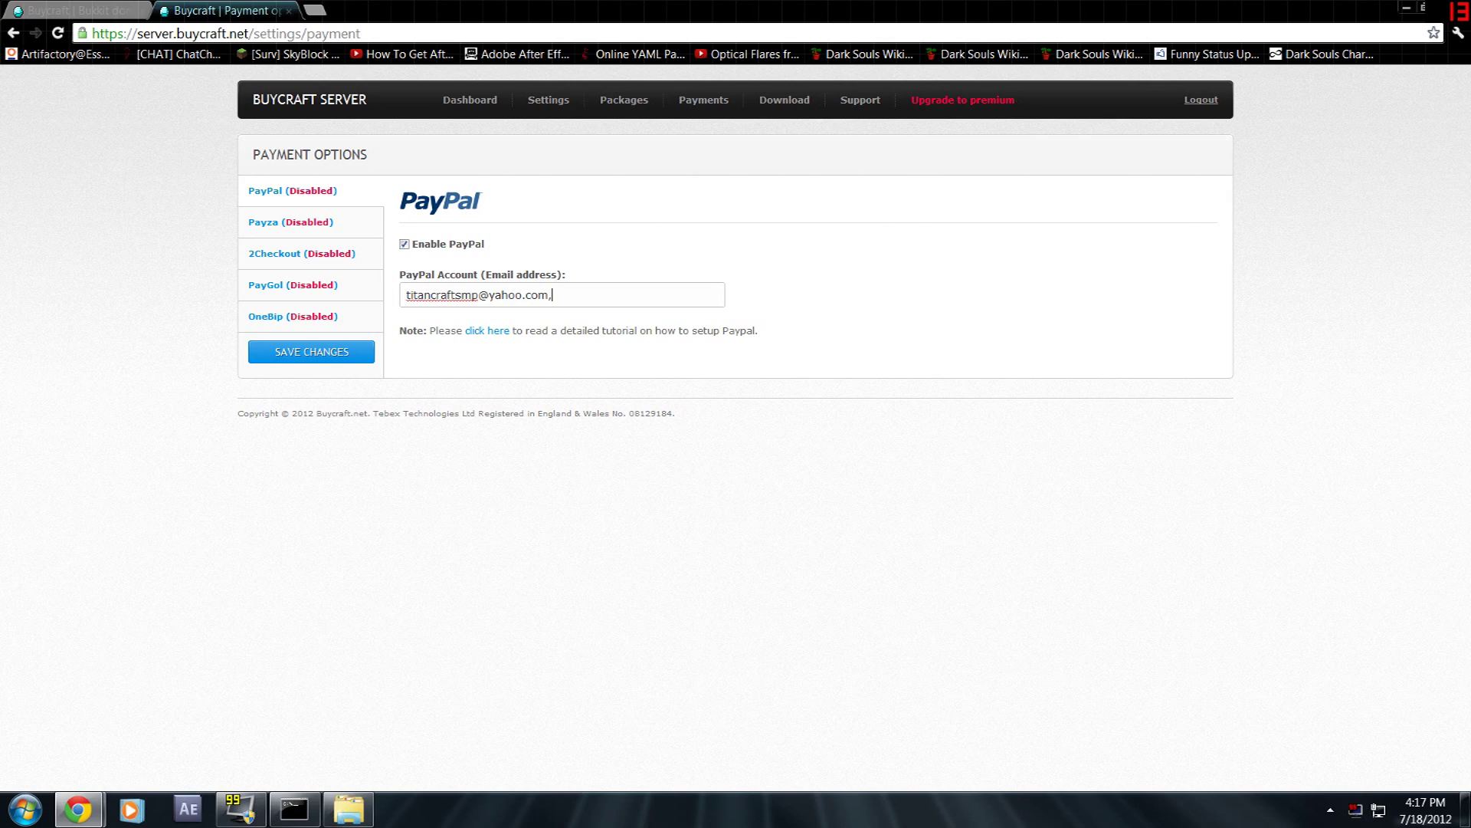
pyautogui.press('Return')
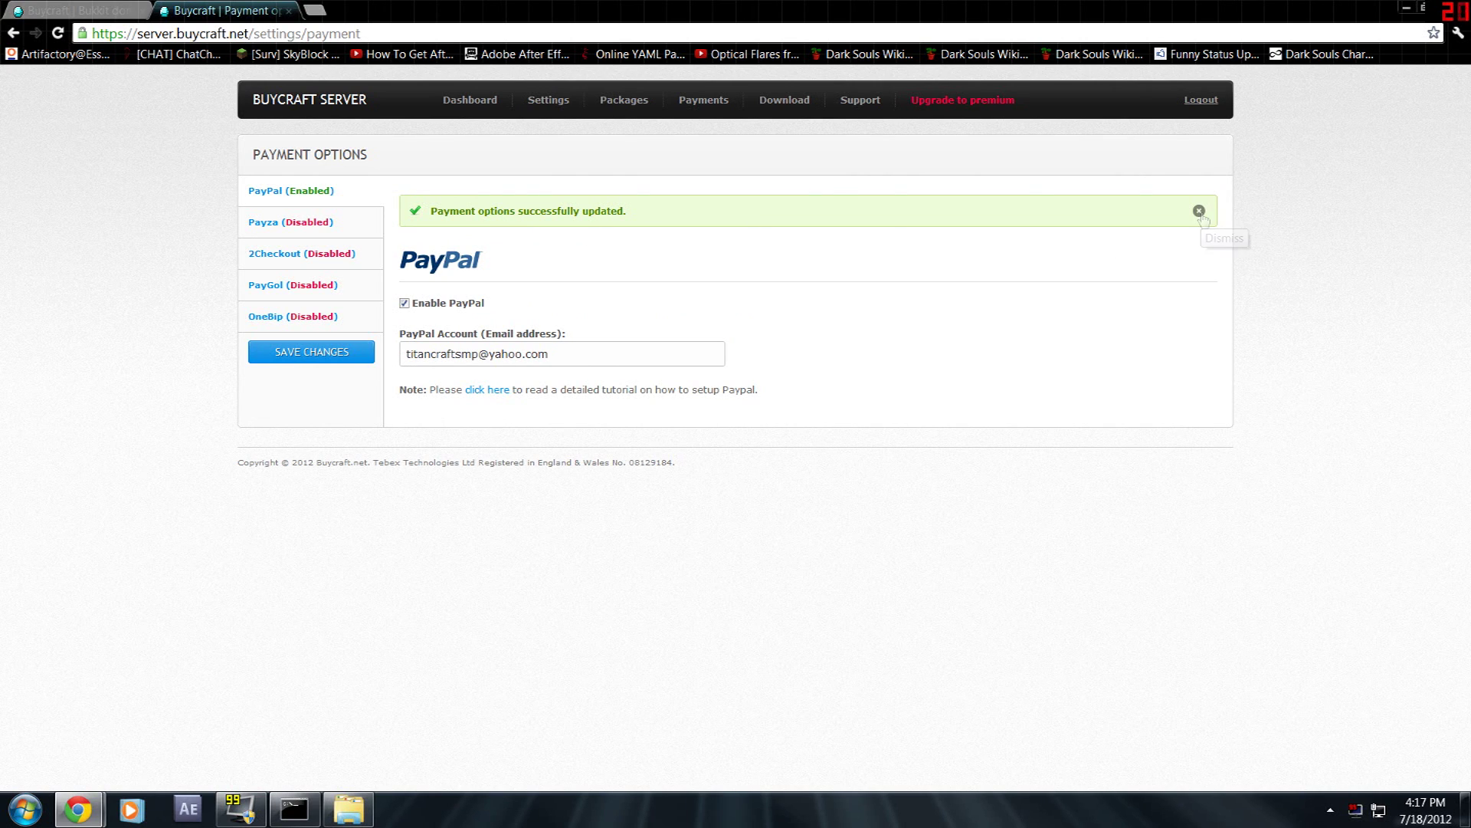
# - Read the PayPal setup note, dismiss the success notice and go to the Packages page
pyautogui.moveTo(397, 392); pyautogui.dragTo(759, 393)
pyautogui.click(718, 407)
pyautogui.moveTo(754, 391); pyautogui.dragTo(437, 391)
pyautogui.click(977, 394)
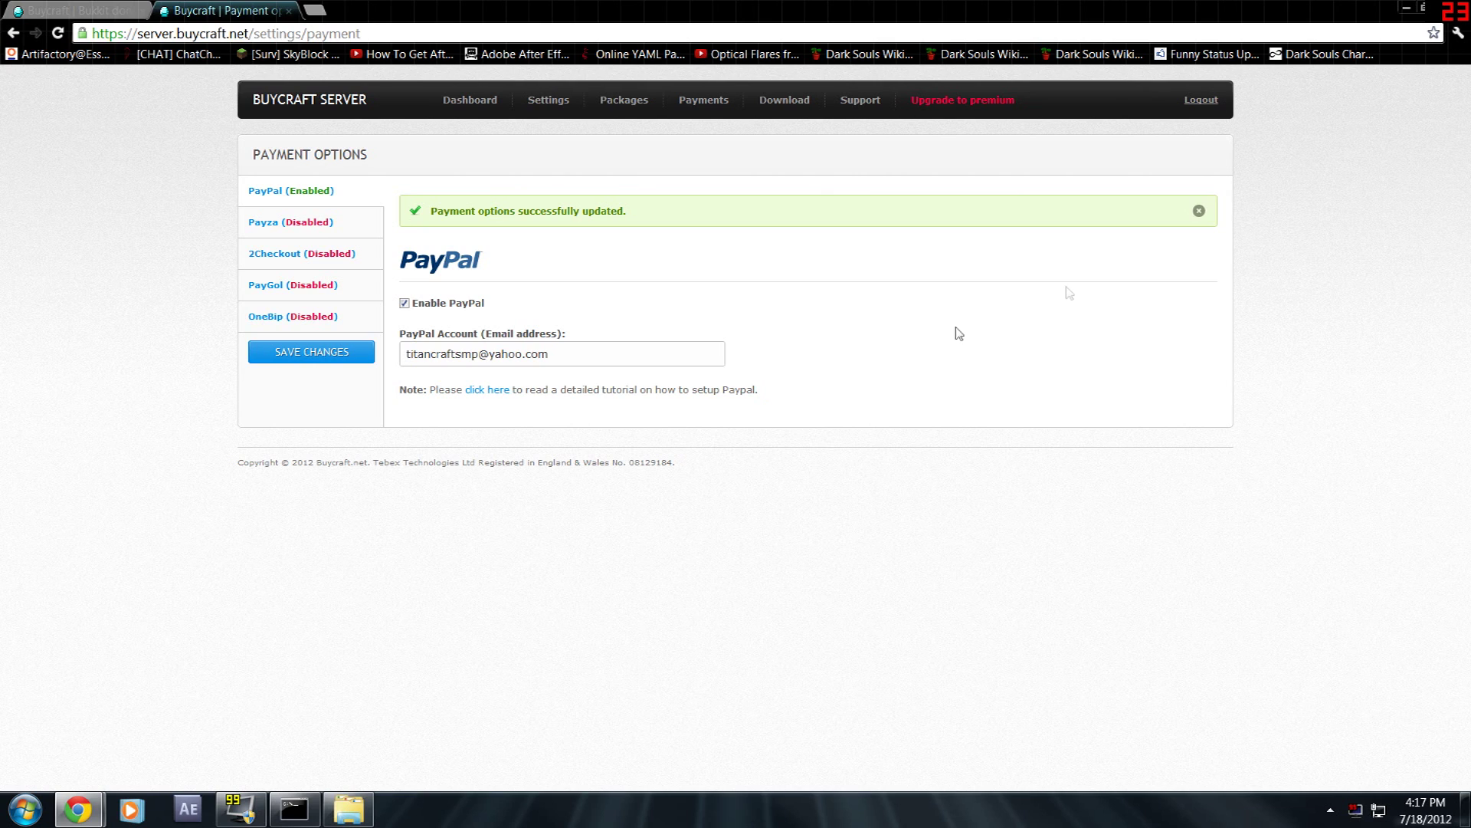
pyautogui.click(1199, 212)
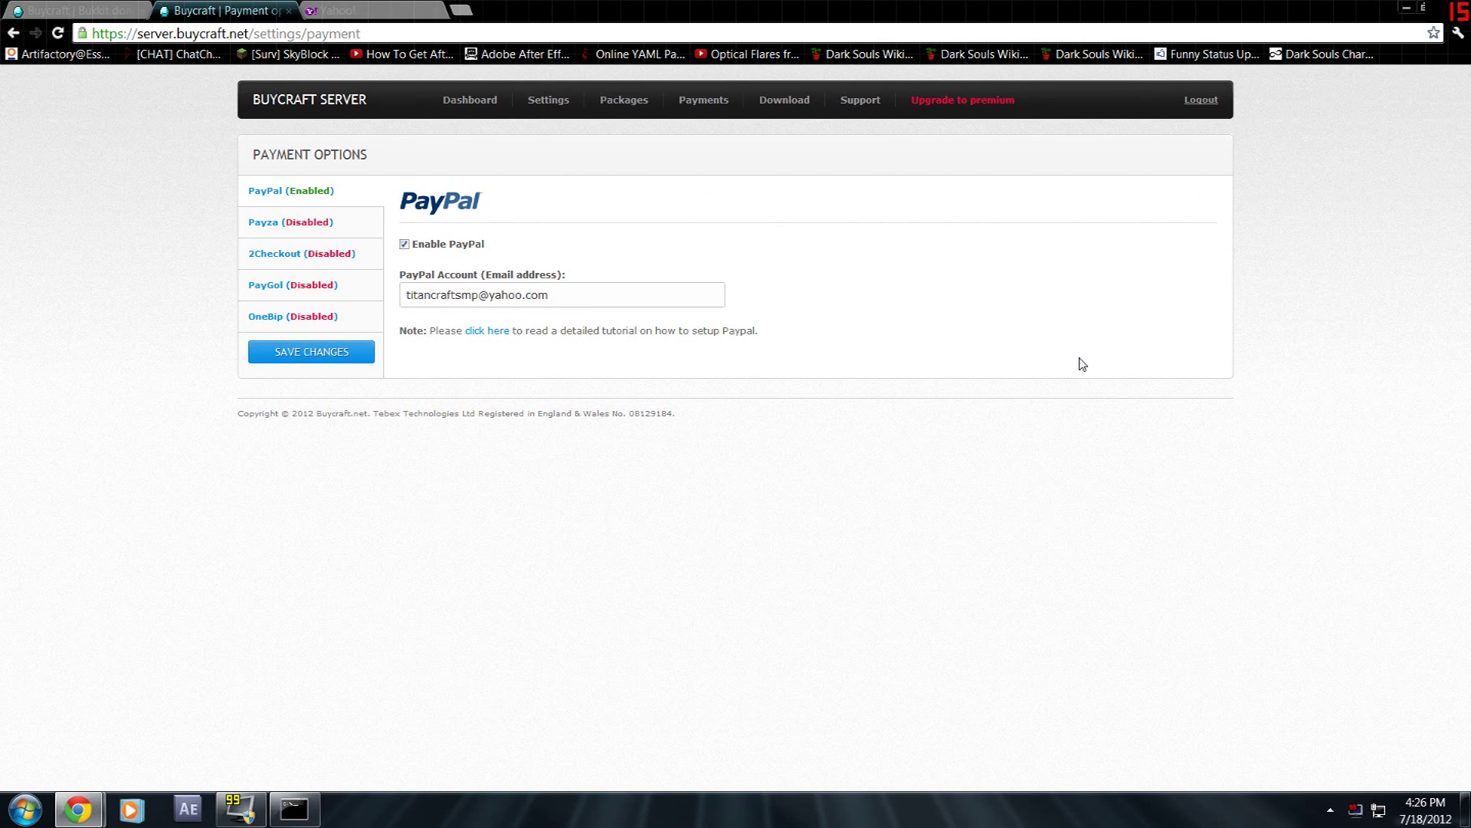
pyautogui.click(636, 106)
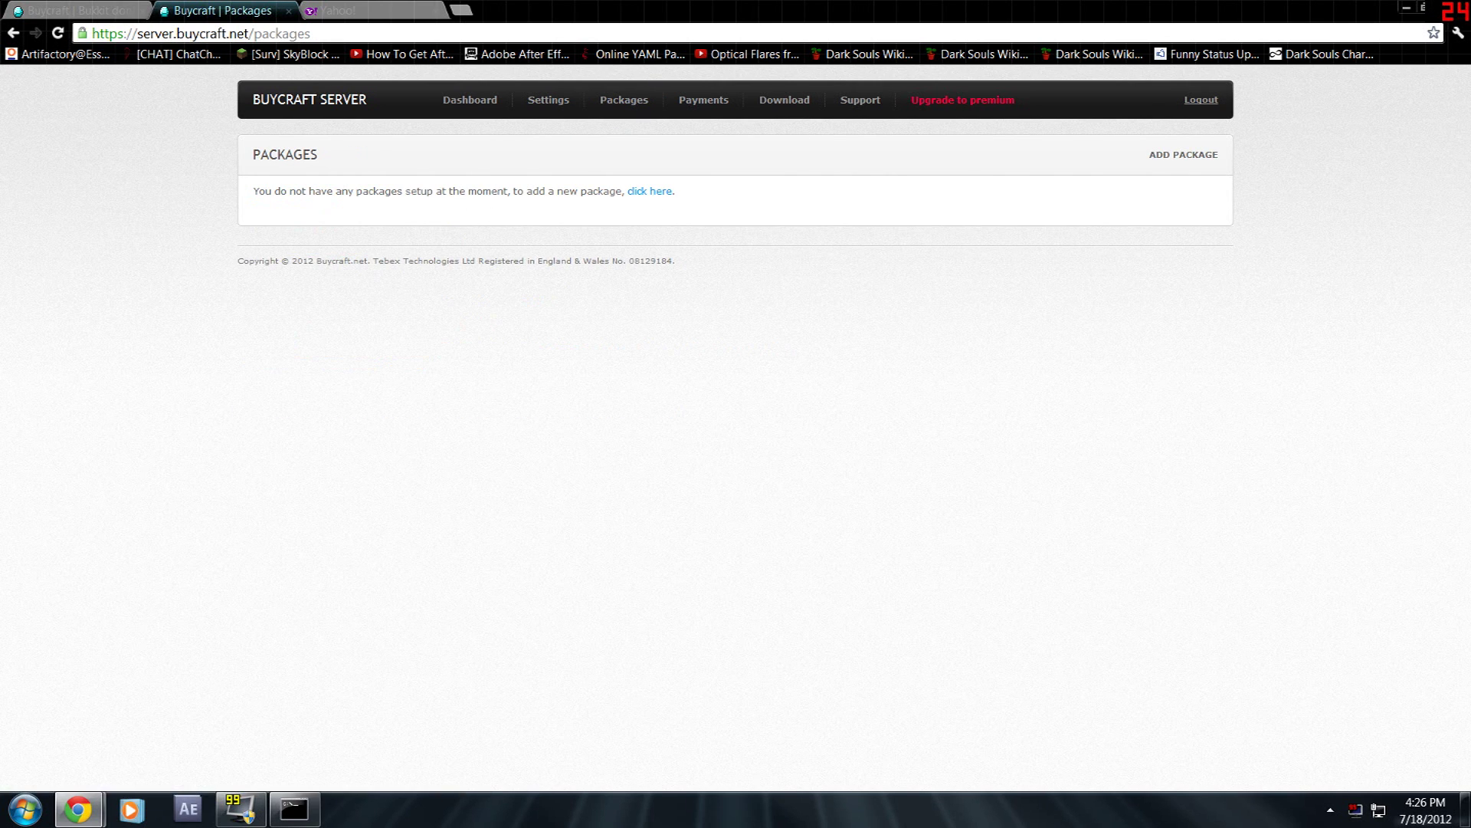
# - Add a package named 'VIP Package' described as 'Gives VIP for 5 days and a diamond block.'
pyautogui.click(648, 192)
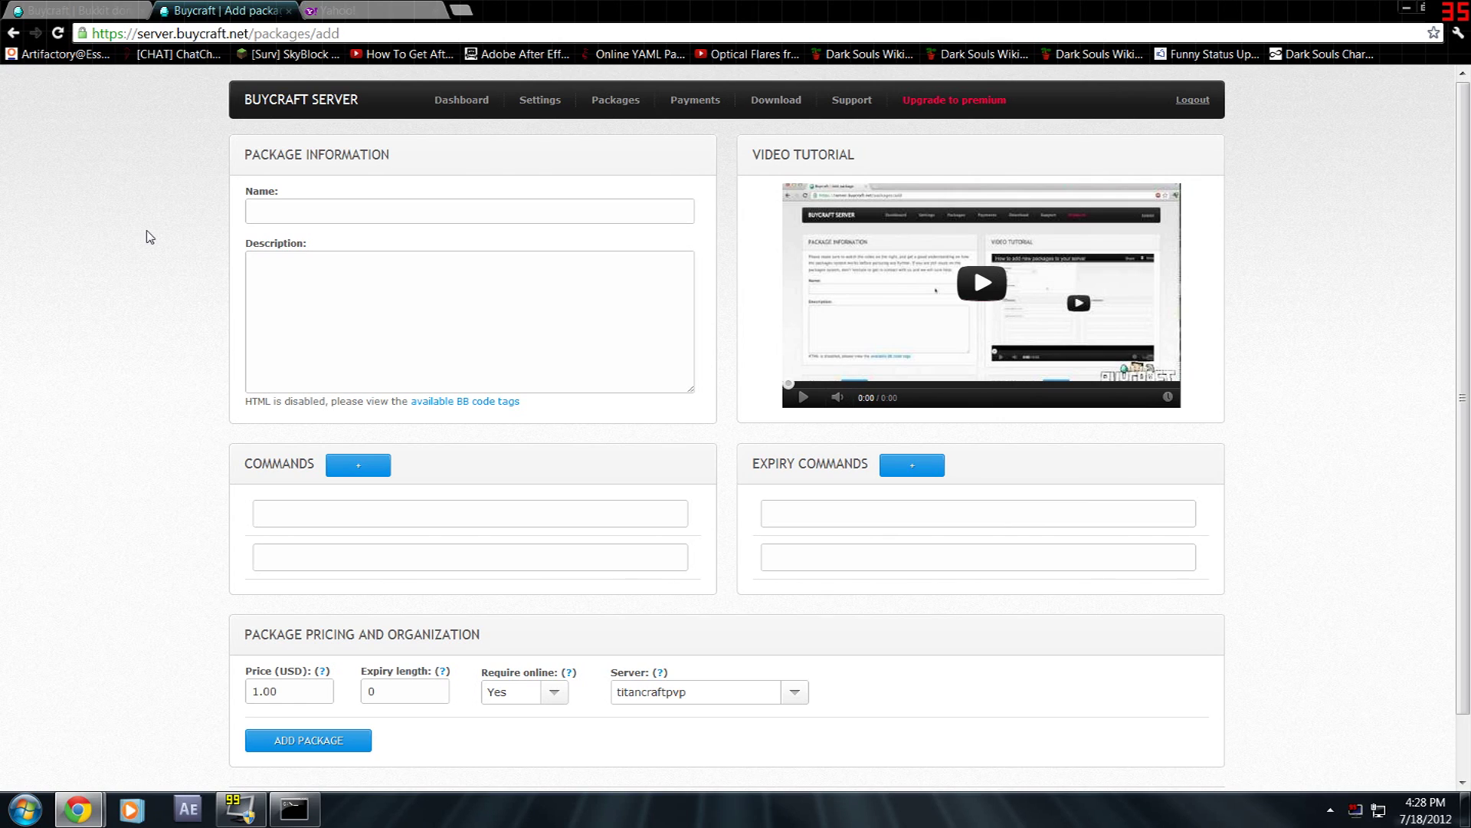
pyautogui.click(237, 217)
pyautogui.write('VIP p')
pyautogui.press('BackSpace')
pyautogui.write('PackageGives VIP f')
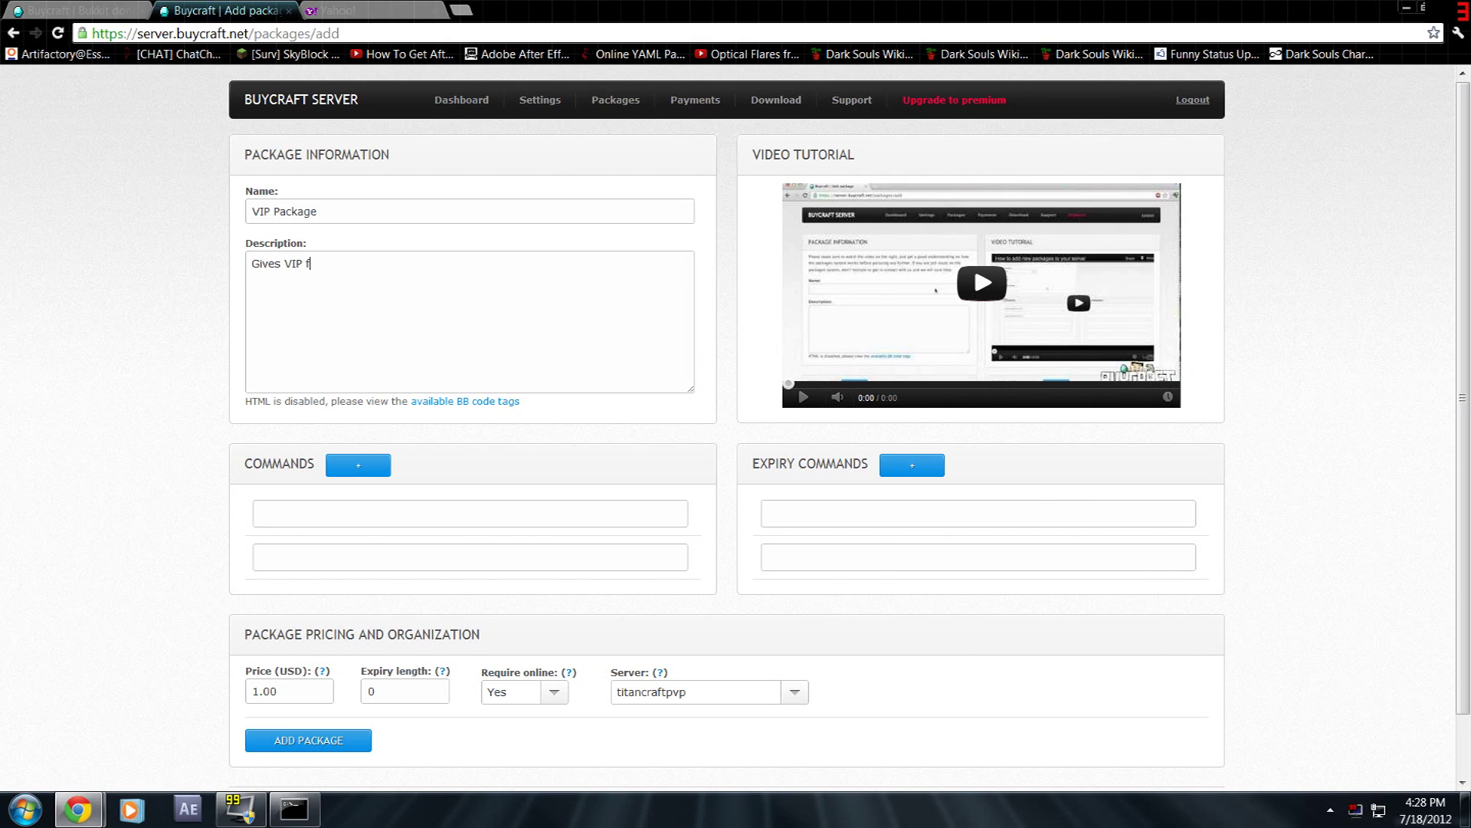
pyautogui.write('or 5 days and a diamond block')
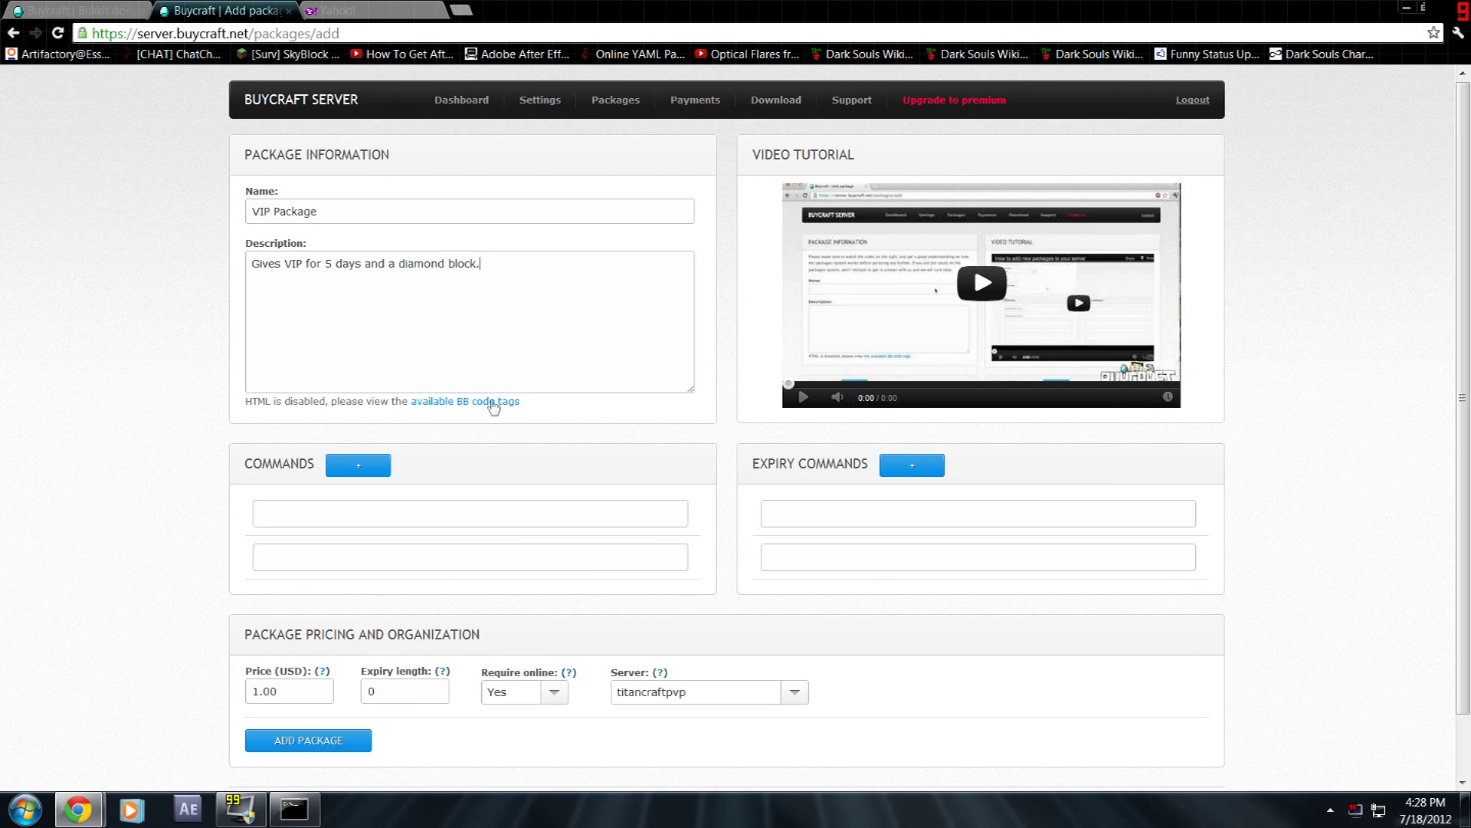
pyautogui.write('.')
pyautogui.click(395, 510)
# - Enter 'give [name] 57 1' as the first purchase command
pyautogui.write('give [name]')
pyautogui.write('57 1')
pyautogui.press('BackSpace')
pyautogui.press('BackSpace')
pyautogui.press('BackSpace')
pyautogui.press('BackSpace')
pyautogui.write('57 1')
pyautogui.hotkey('ctrl', 'a')
pyautogui.click(410, 520)
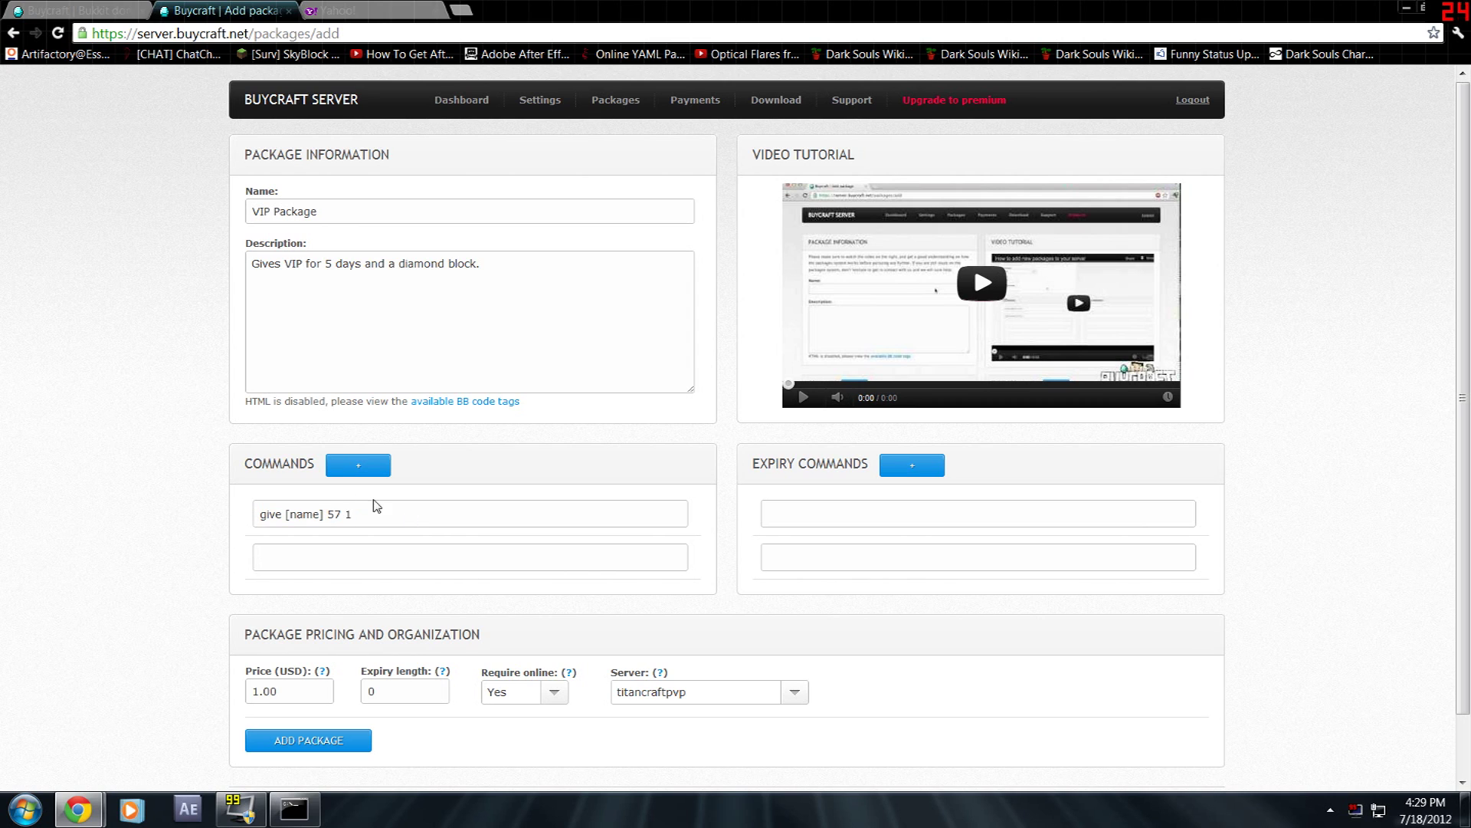
pyautogui.moveTo(354, 514); pyautogui.dragTo(285, 515)
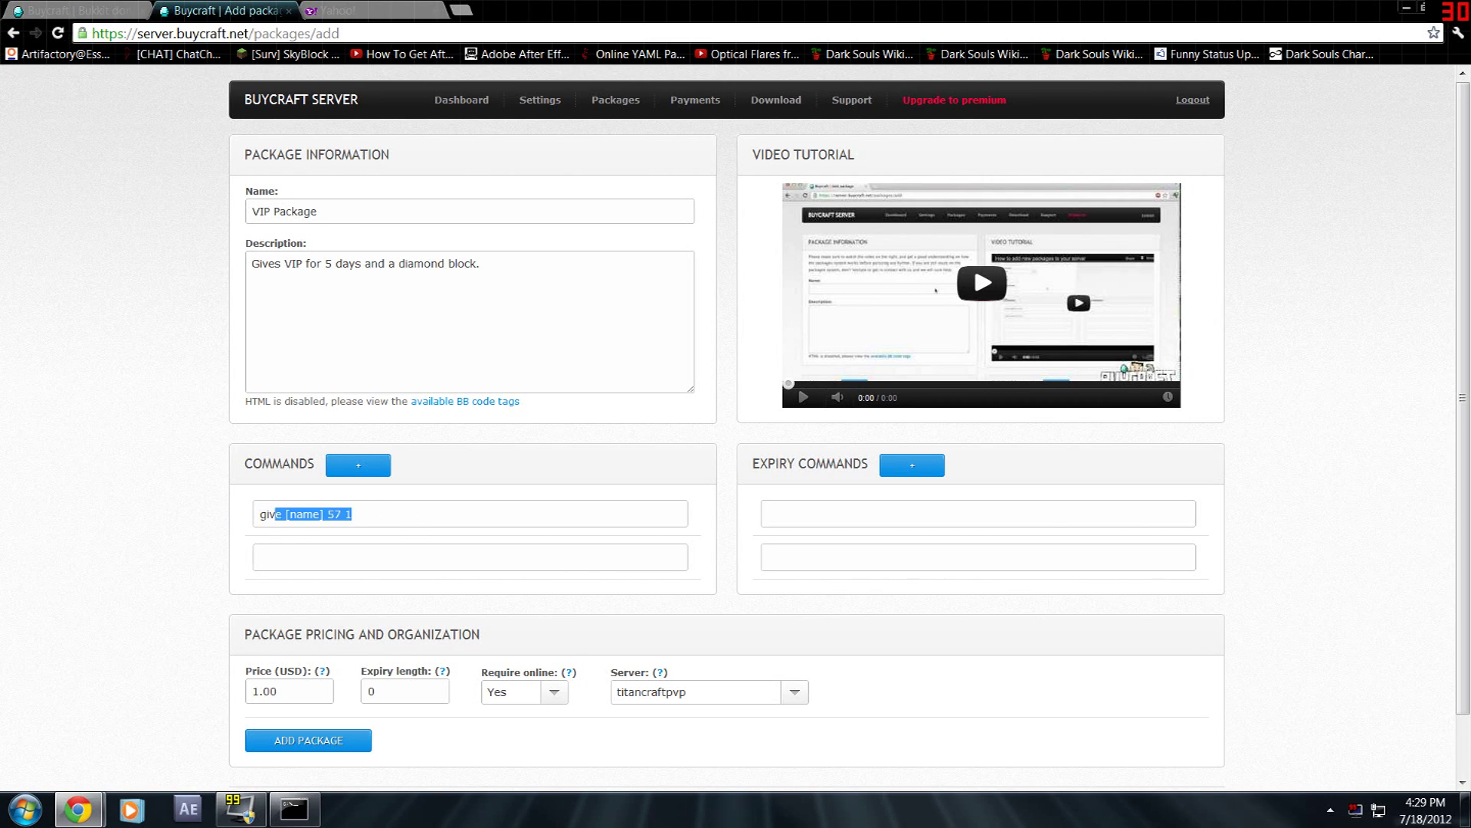
# - Add 'pex user [name] group add VIP' as the second purchase command
pyautogui.click(261, 557)
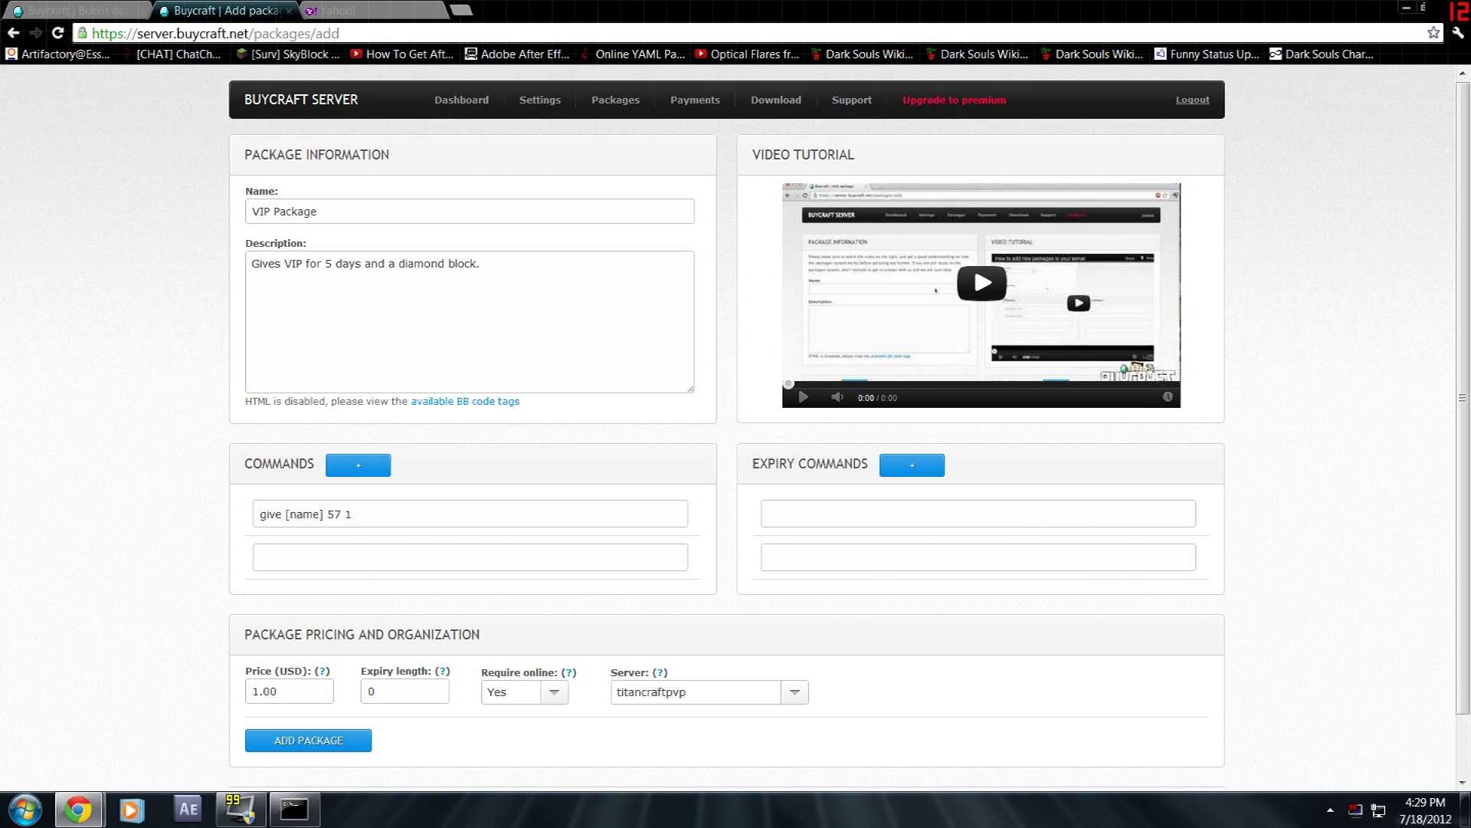
pyautogui.write('pex user [name] group add VI')
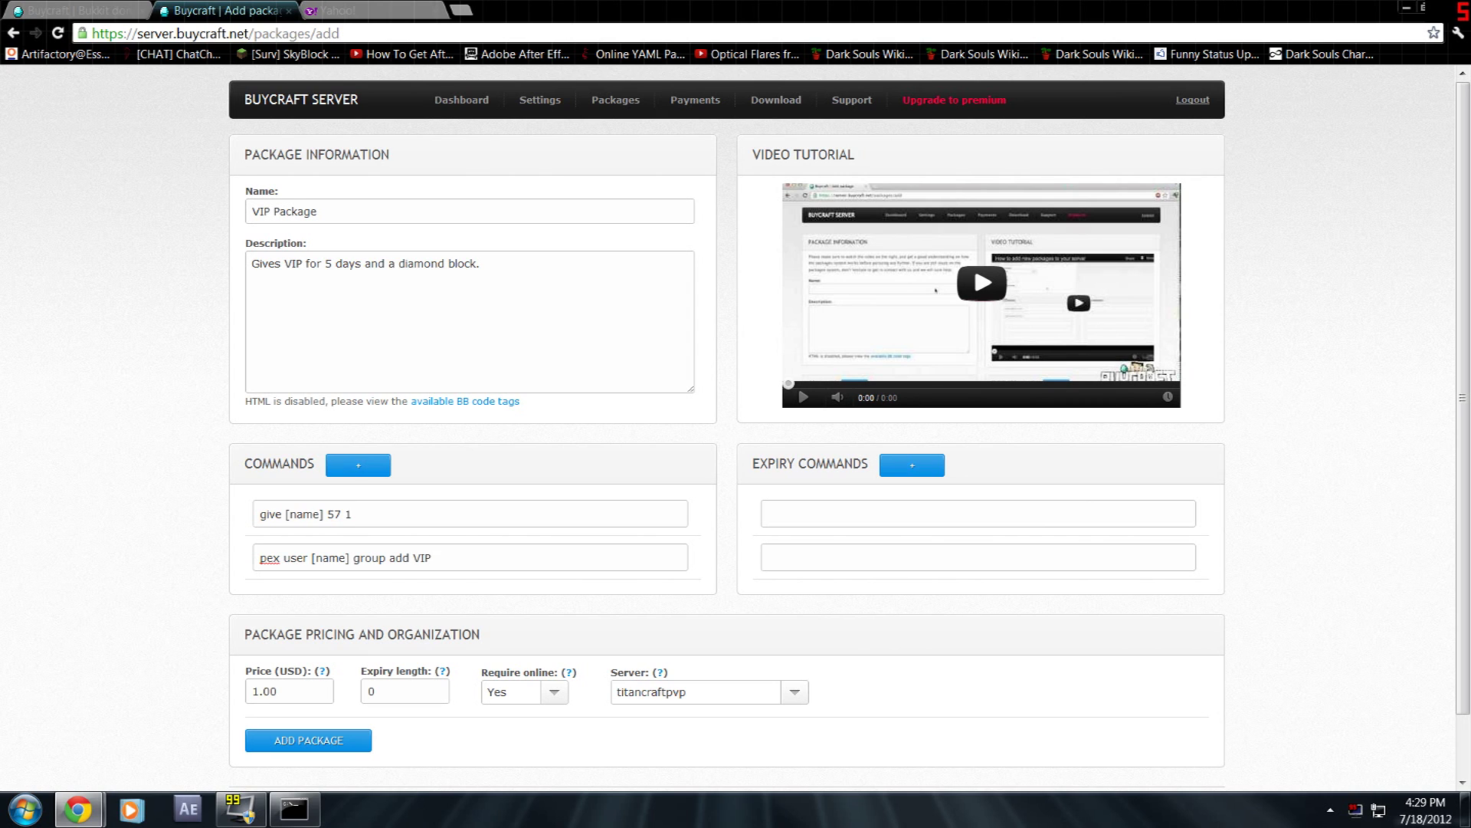
pyautogui.write('P')
pyautogui.hotkey('ctrl', 'a')
pyautogui.press('Home')
pyautogui.hotkey('shift', 'End')
pyautogui.press('Home')
pyautogui.hotkey('shift', 'End')
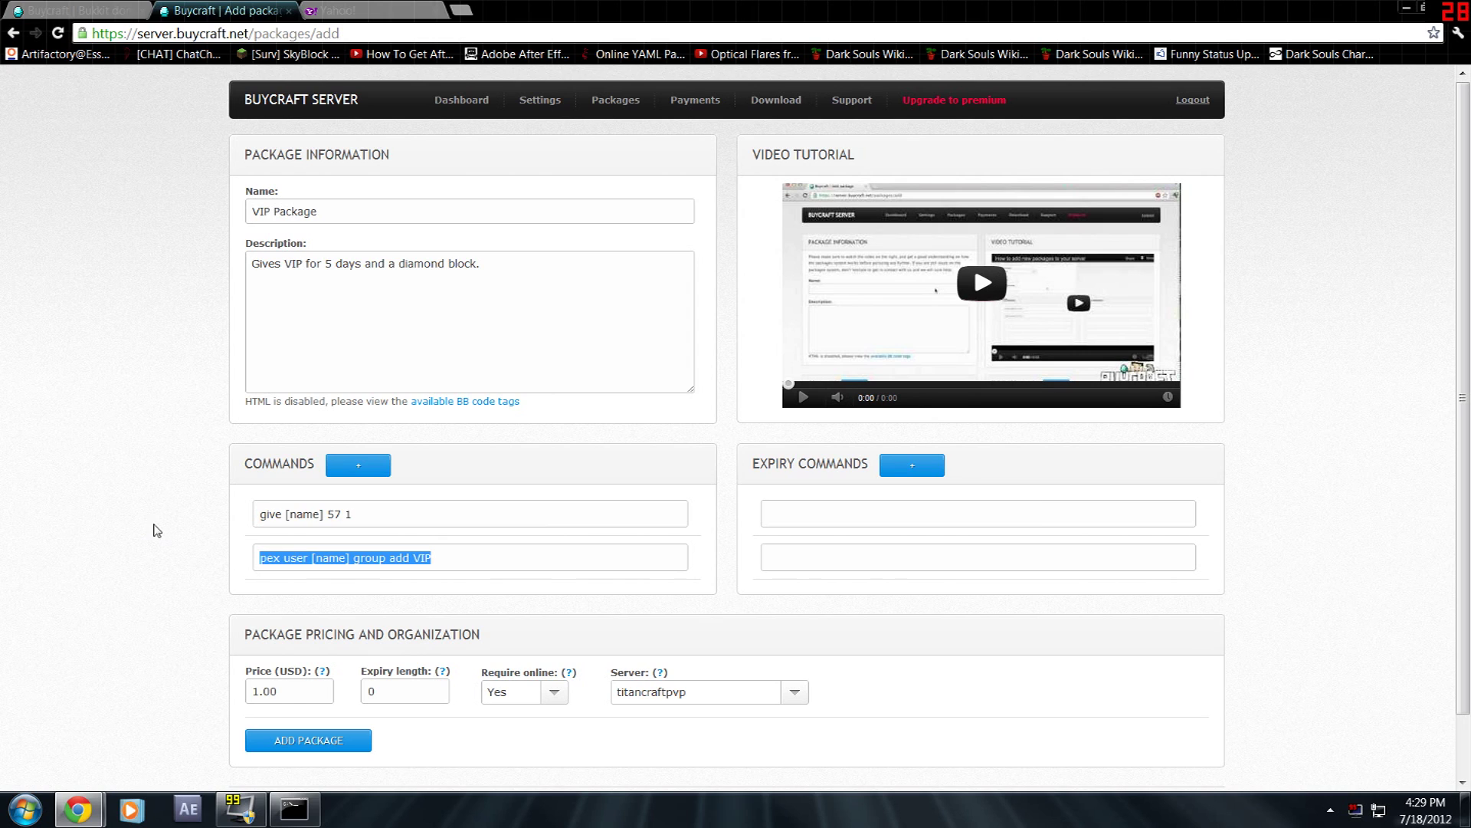
pyautogui.press('Home')
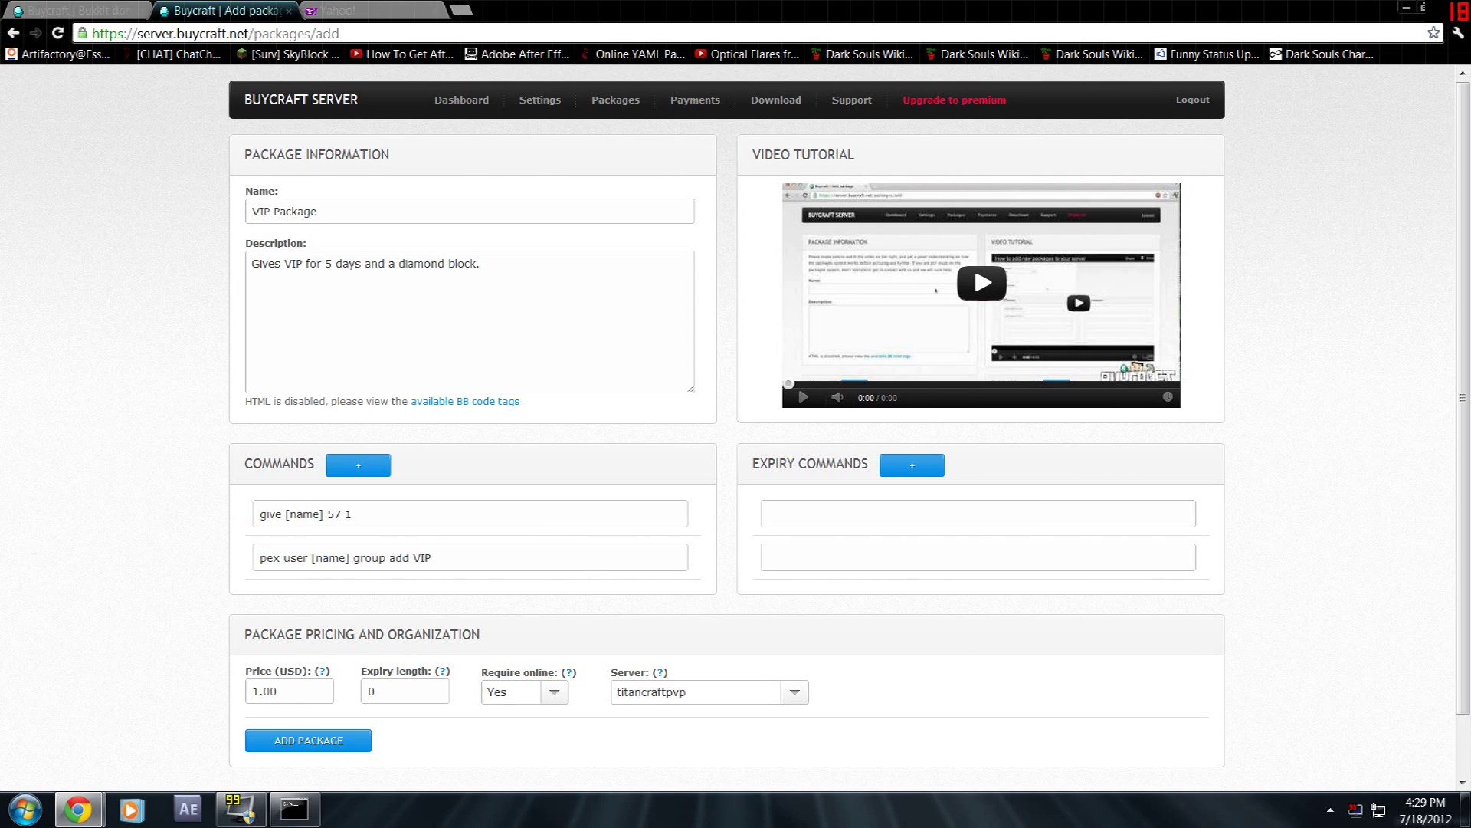
# - Enter 'pex user [name] group remove VIP' as the package's first expiry command
pyautogui.moveTo(760, 463); pyautogui.dragTo(826, 464)
pyautogui.click(767, 513)
pyautogui.write('pex user [name] group remove')
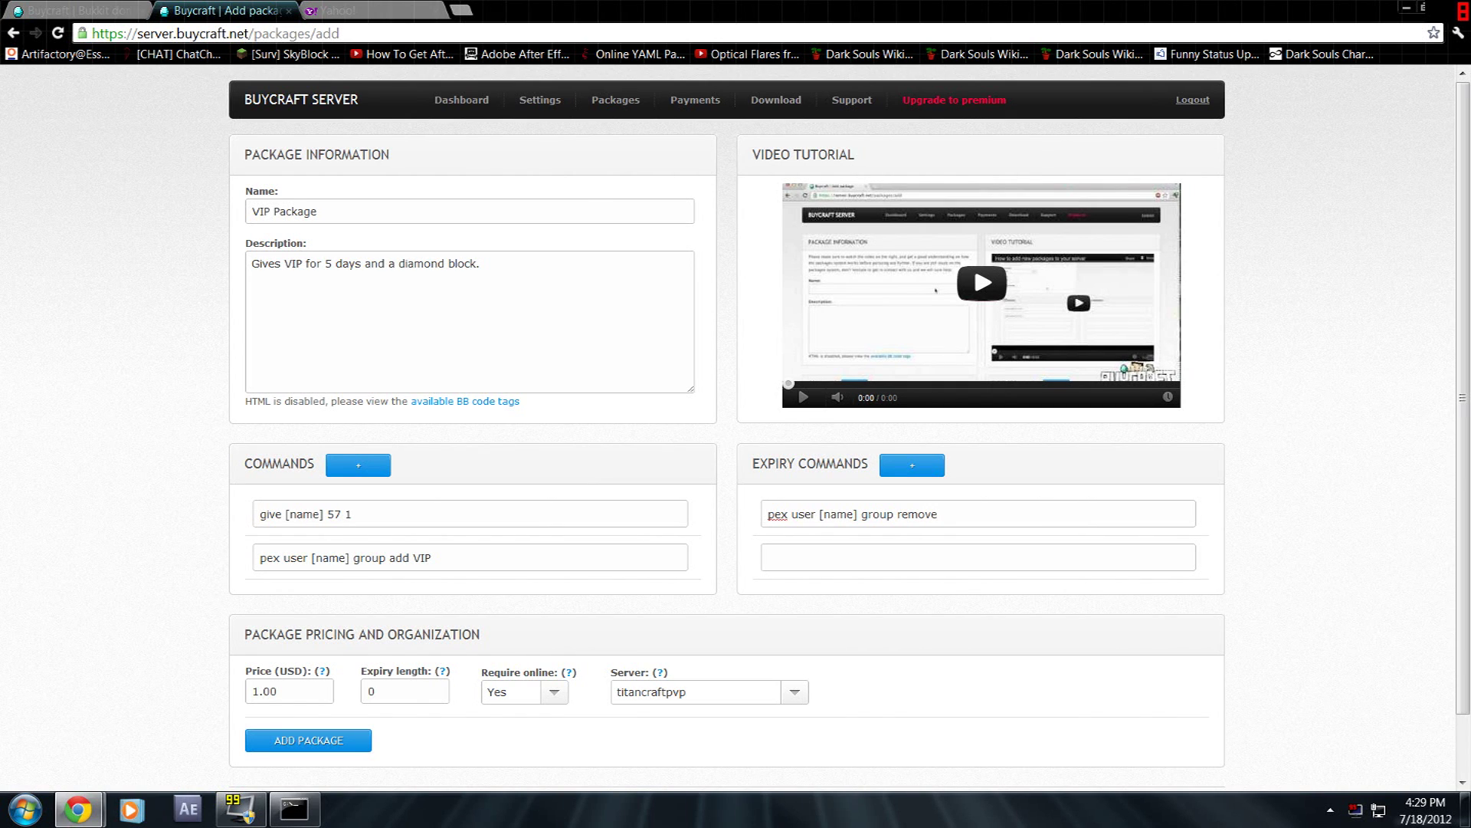
pyautogui.write(' VIP')
pyautogui.moveTo(960, 513); pyautogui.dragTo(698, 506)
pyautogui.press('Tab')
pyautogui.press('Tab')
# - Enter a 5.00 USD price and briefly view the server settings in a separate tab
pyautogui.write('5.00')
pyautogui.moveTo(294, 672); pyautogui.dragTo(280, 671)
pyautogui.click(311, 664)
pyautogui.moveTo(573, 109)
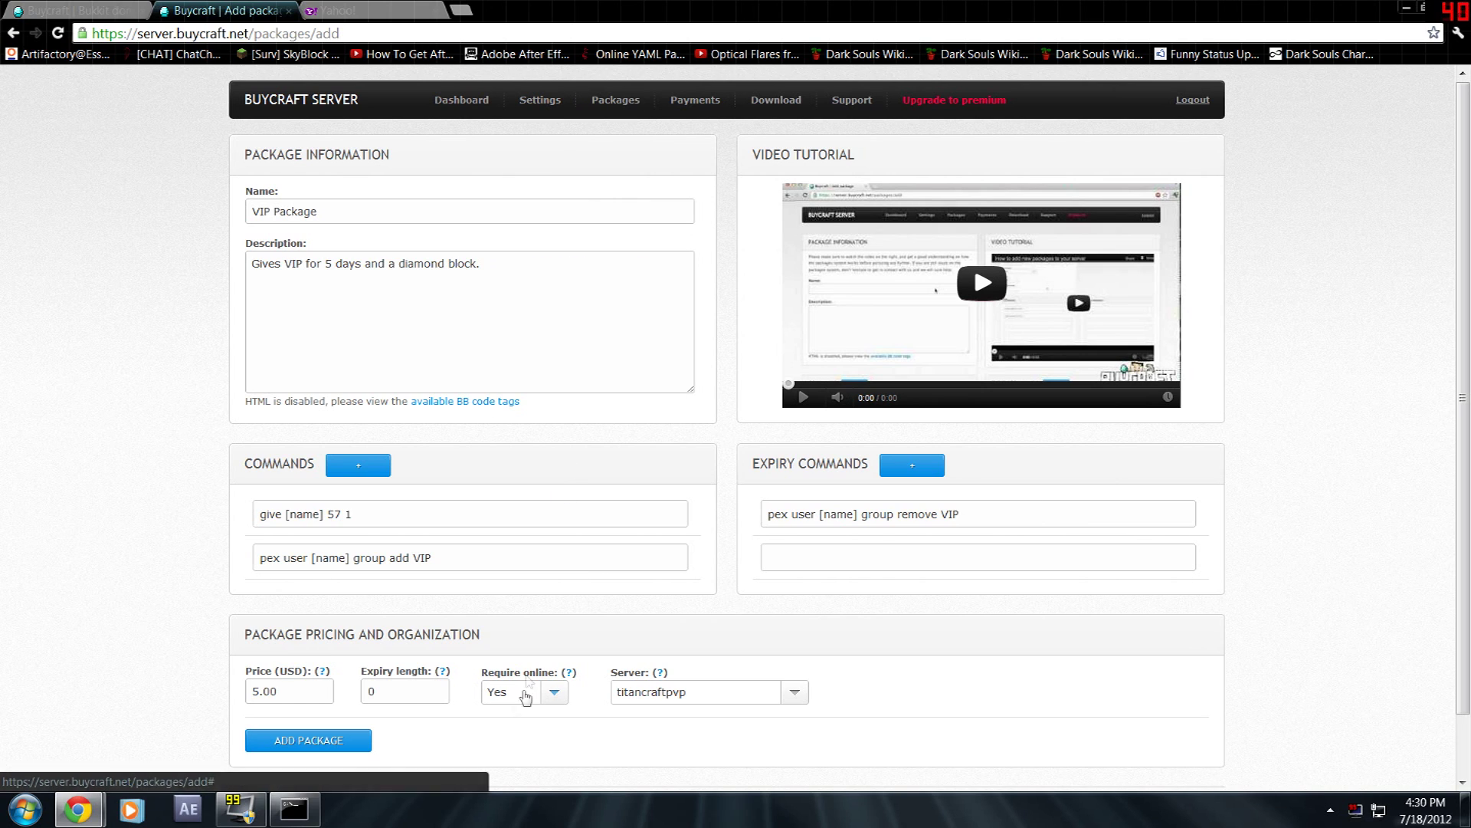
pyautogui.rightClick(540, 157)
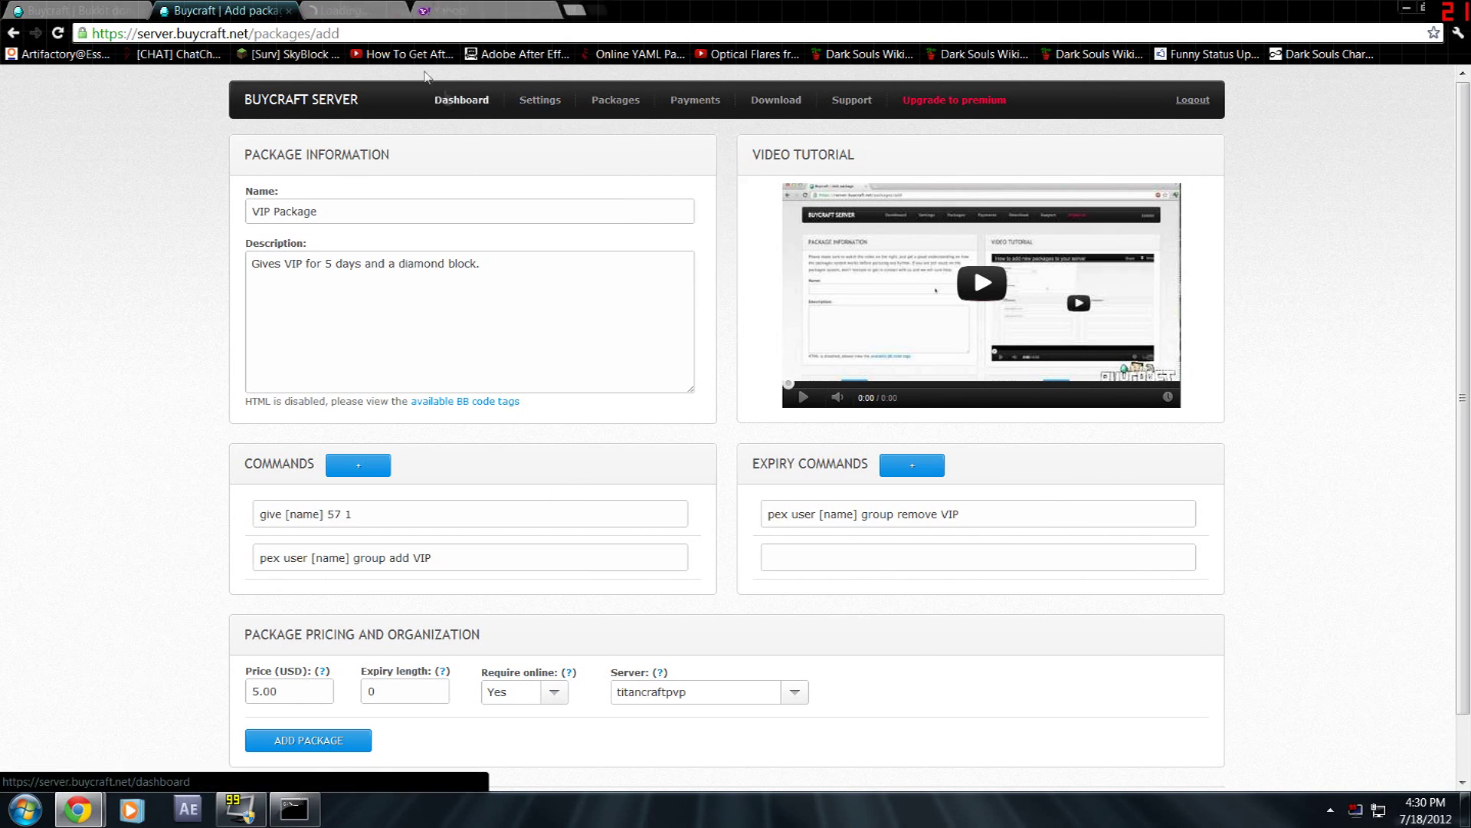
pyautogui.click(425, 11)
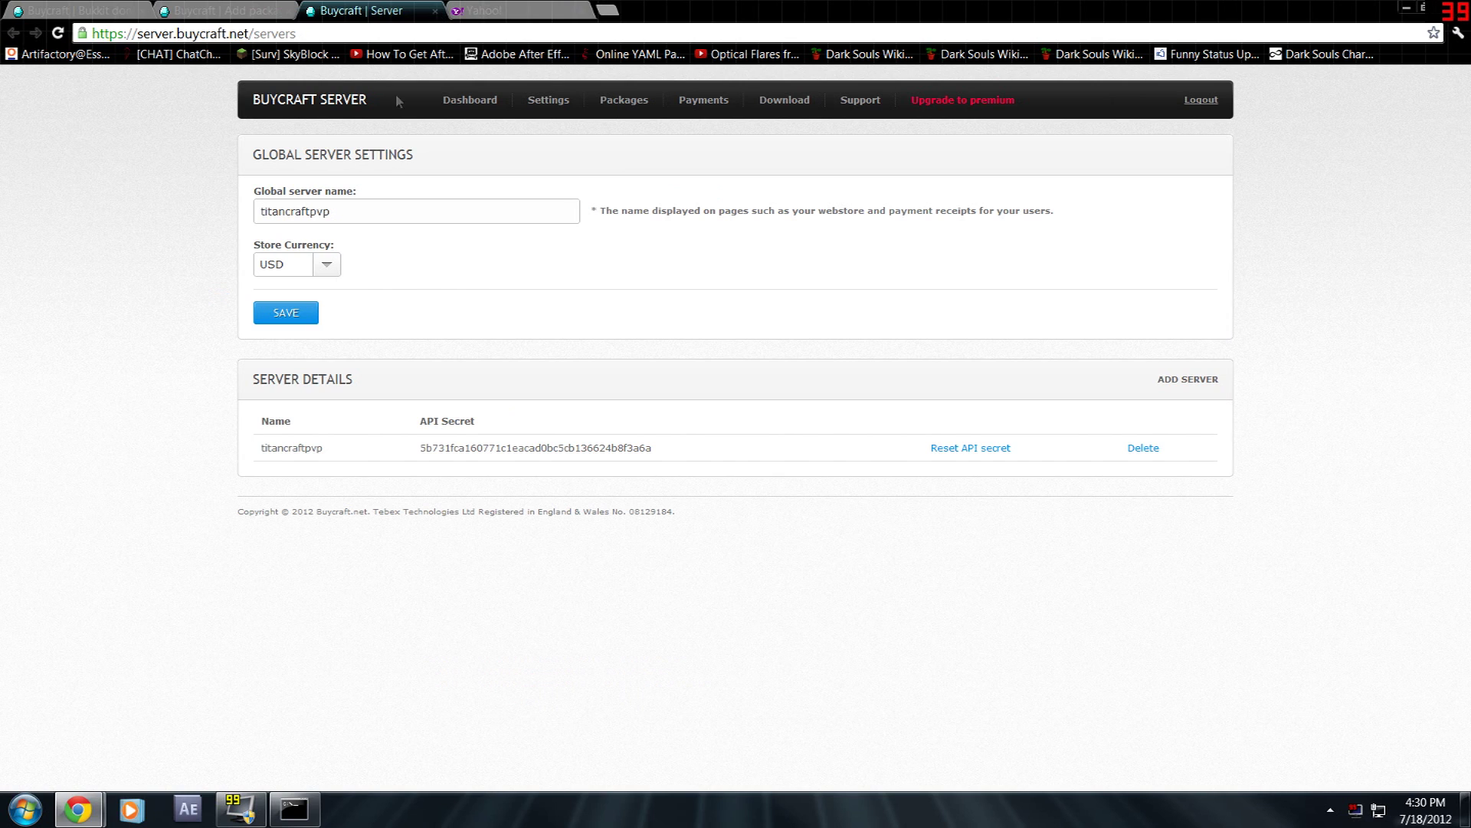
pyautogui.click(434, 11)
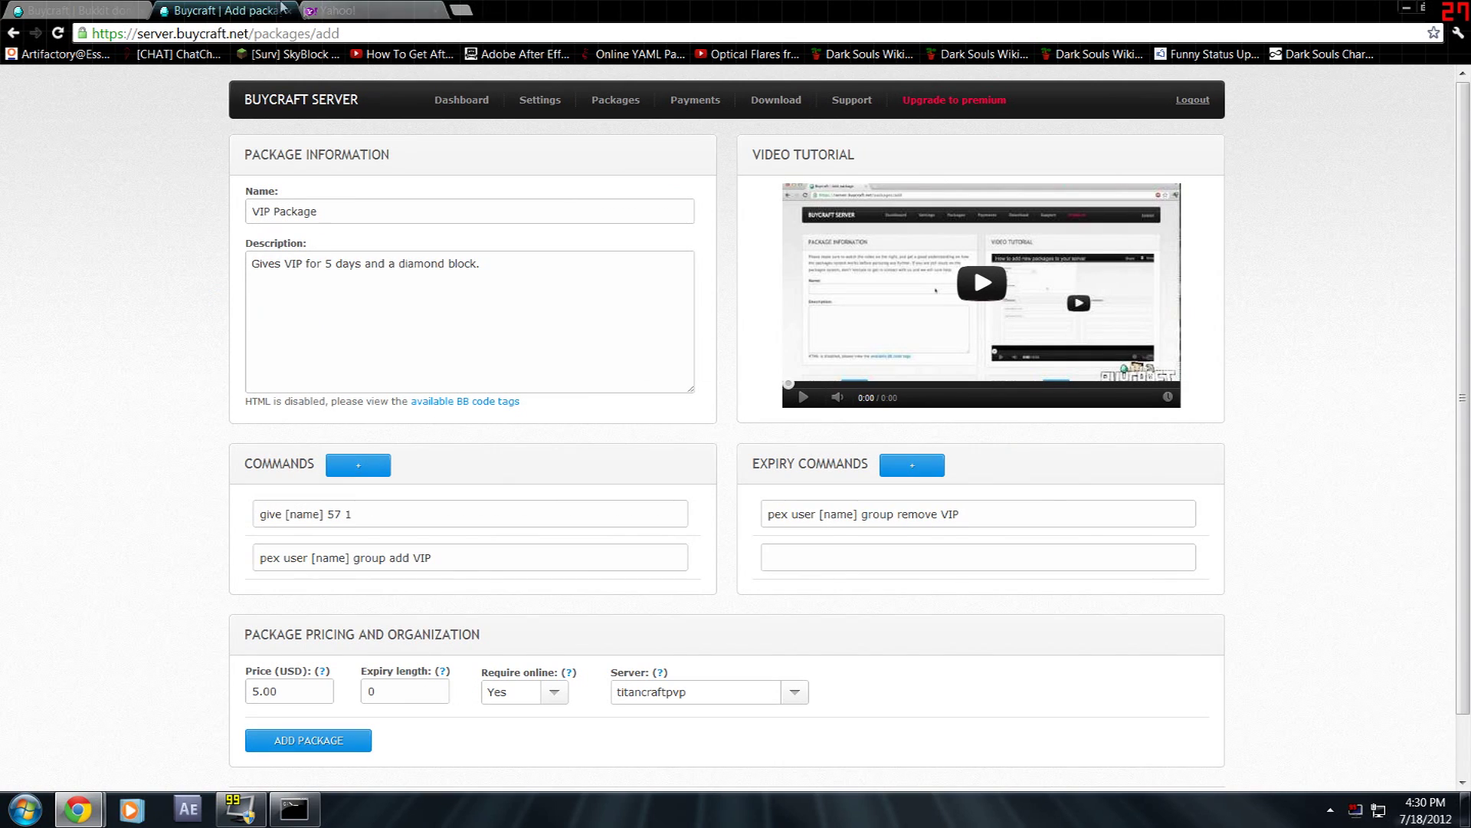
# - Set Expiry length to 5 and keep Require online at Yes
pyautogui.press('BackSpace')
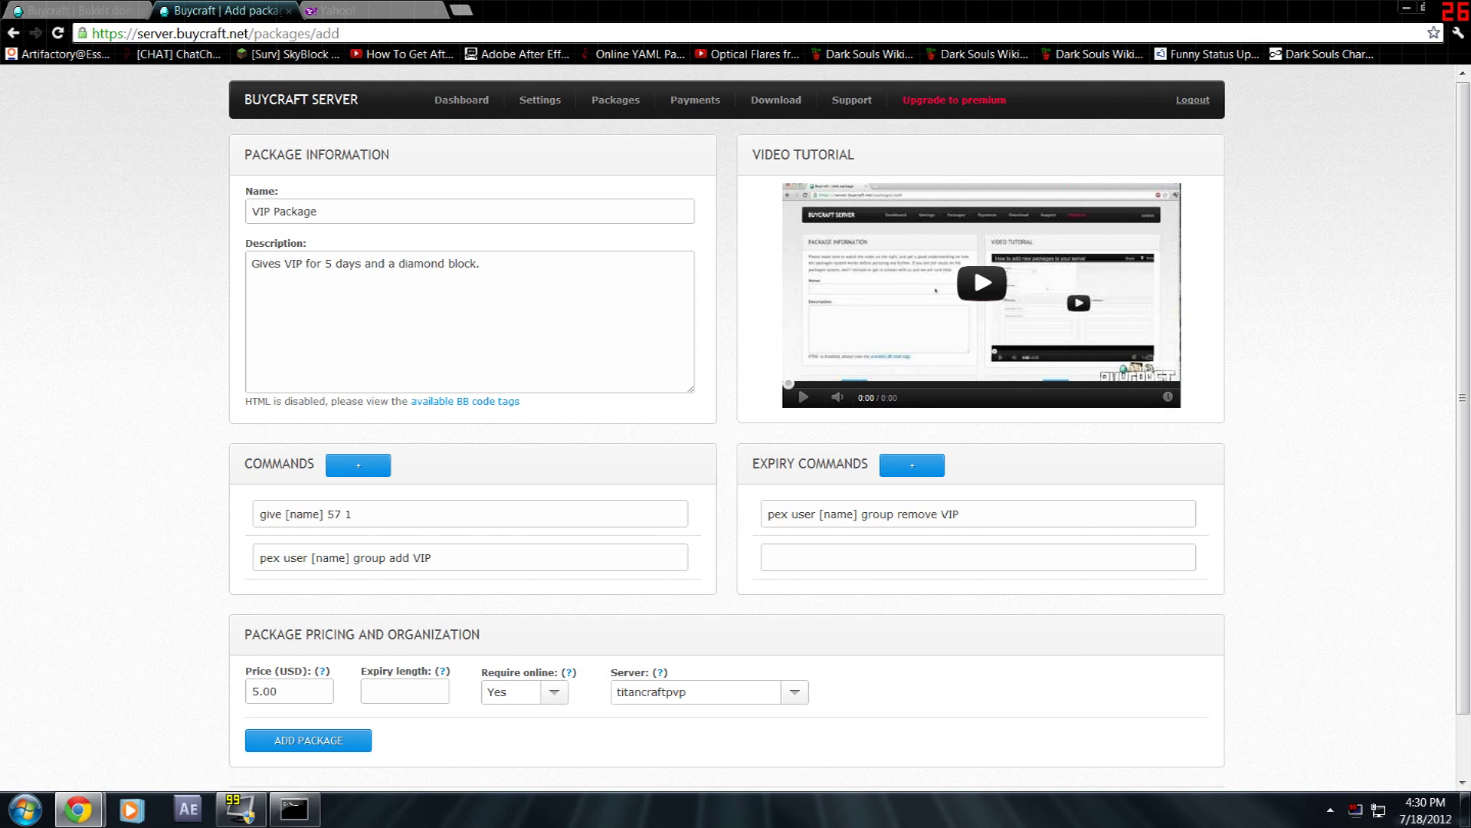
pyautogui.write('5')
pyautogui.click(552, 695)
pyautogui.click(592, 662)
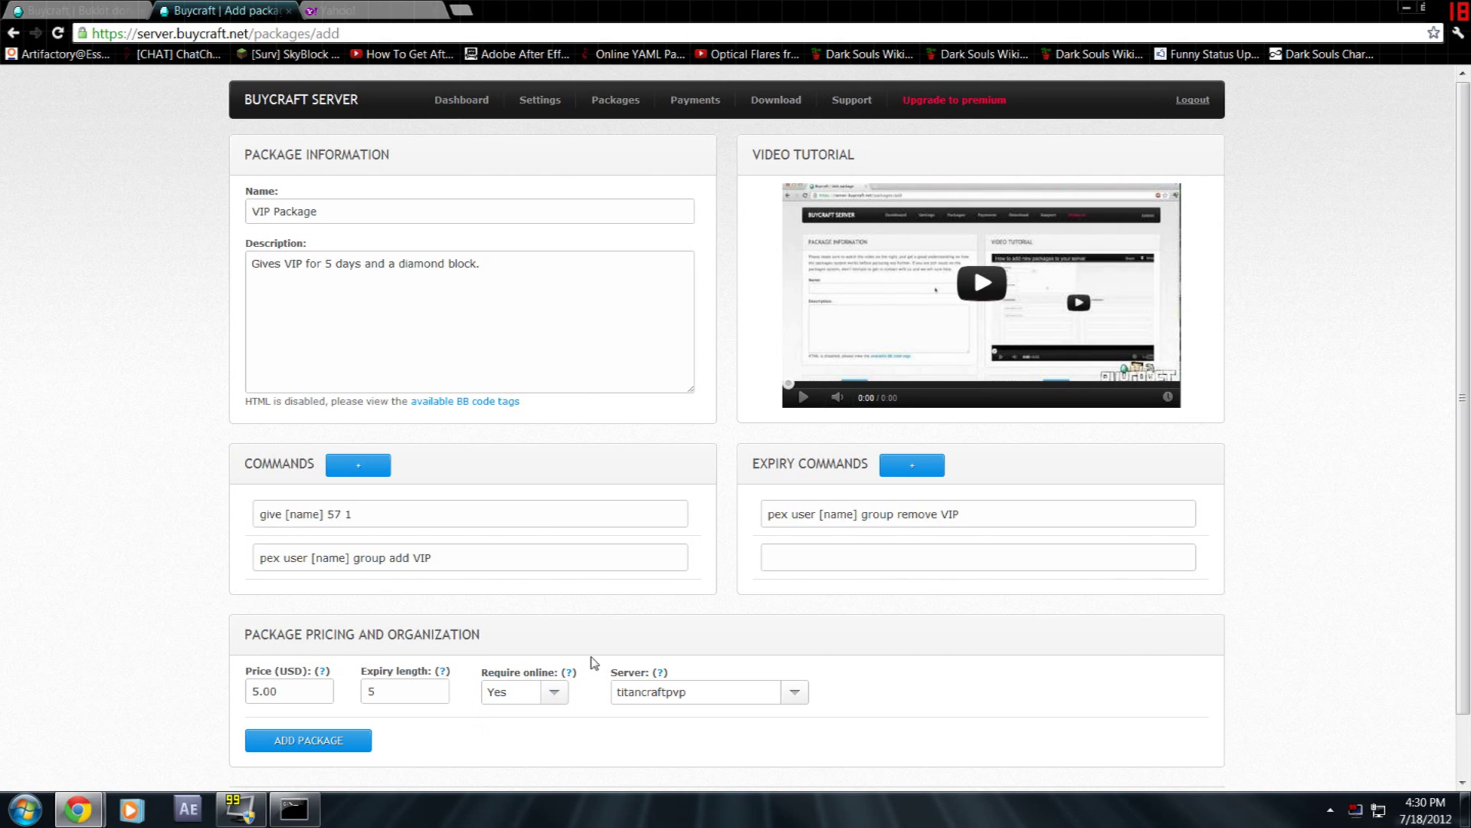
pyautogui.click(548, 692)
pyautogui.click(559, 643)
pyautogui.click(559, 695)
pyautogui.click(580, 618)
# - Keep titancraftpvp as the package's server
pyautogui.click(796, 695)
pyautogui.click(770, 691)
pyautogui.click(794, 693)
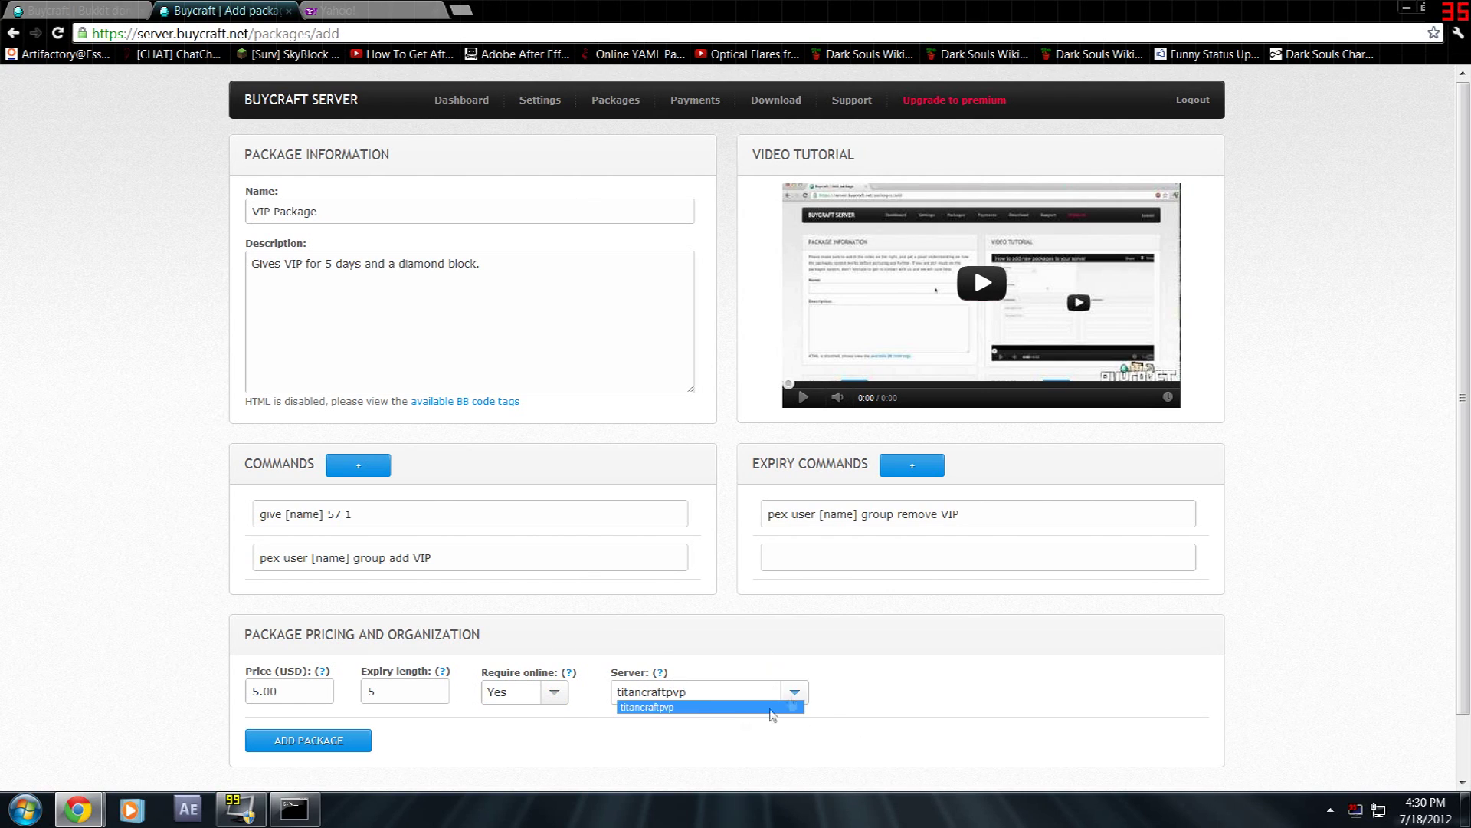
pyautogui.click(711, 710)
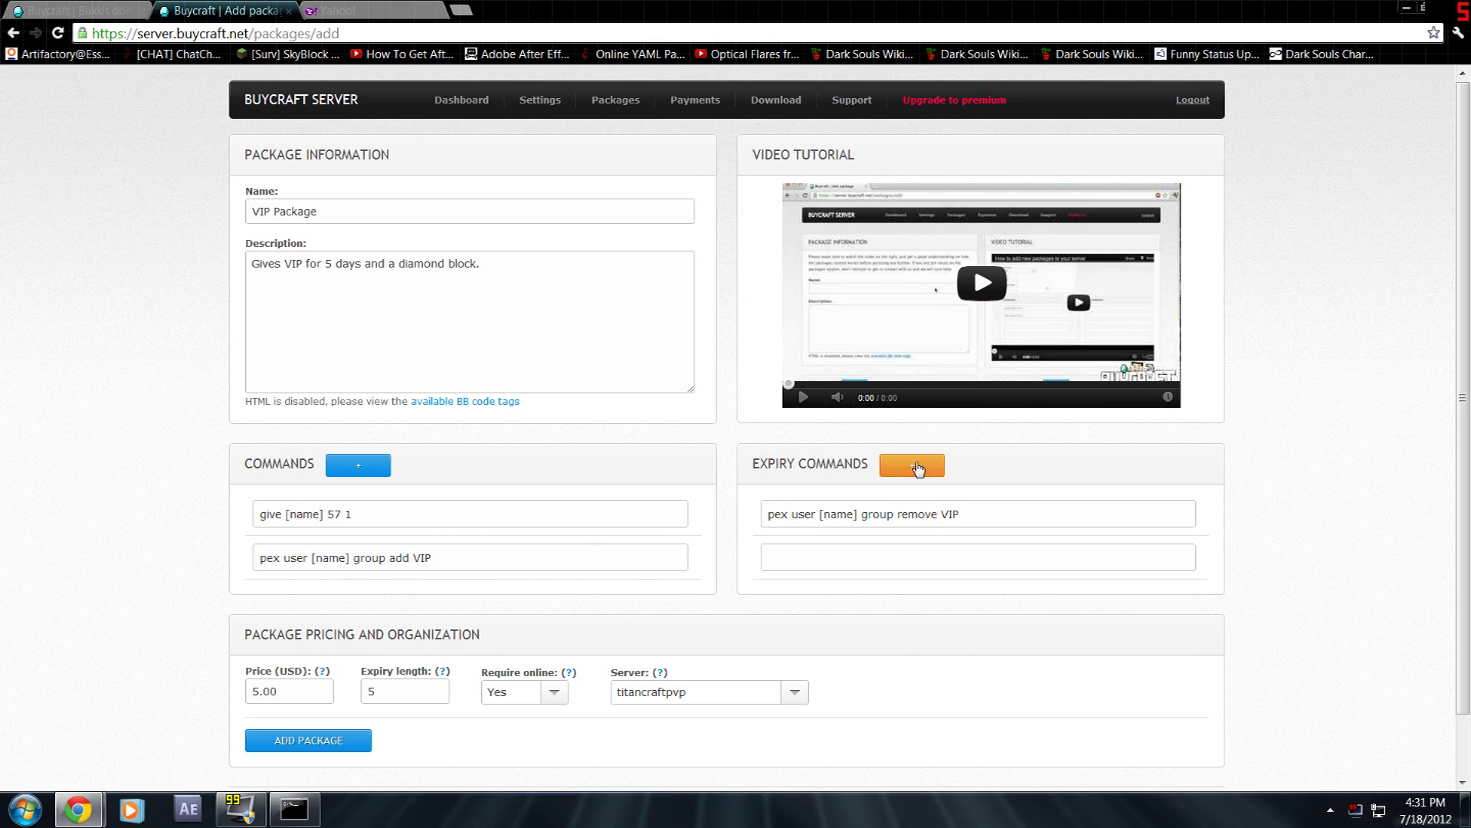
pyautogui.scroll(-1, 880, 617)
pyautogui.scroll(1, 805, 625)
pyautogui.scroll(-1, 739, 634)
pyautogui.scroll(1, 767, 583)
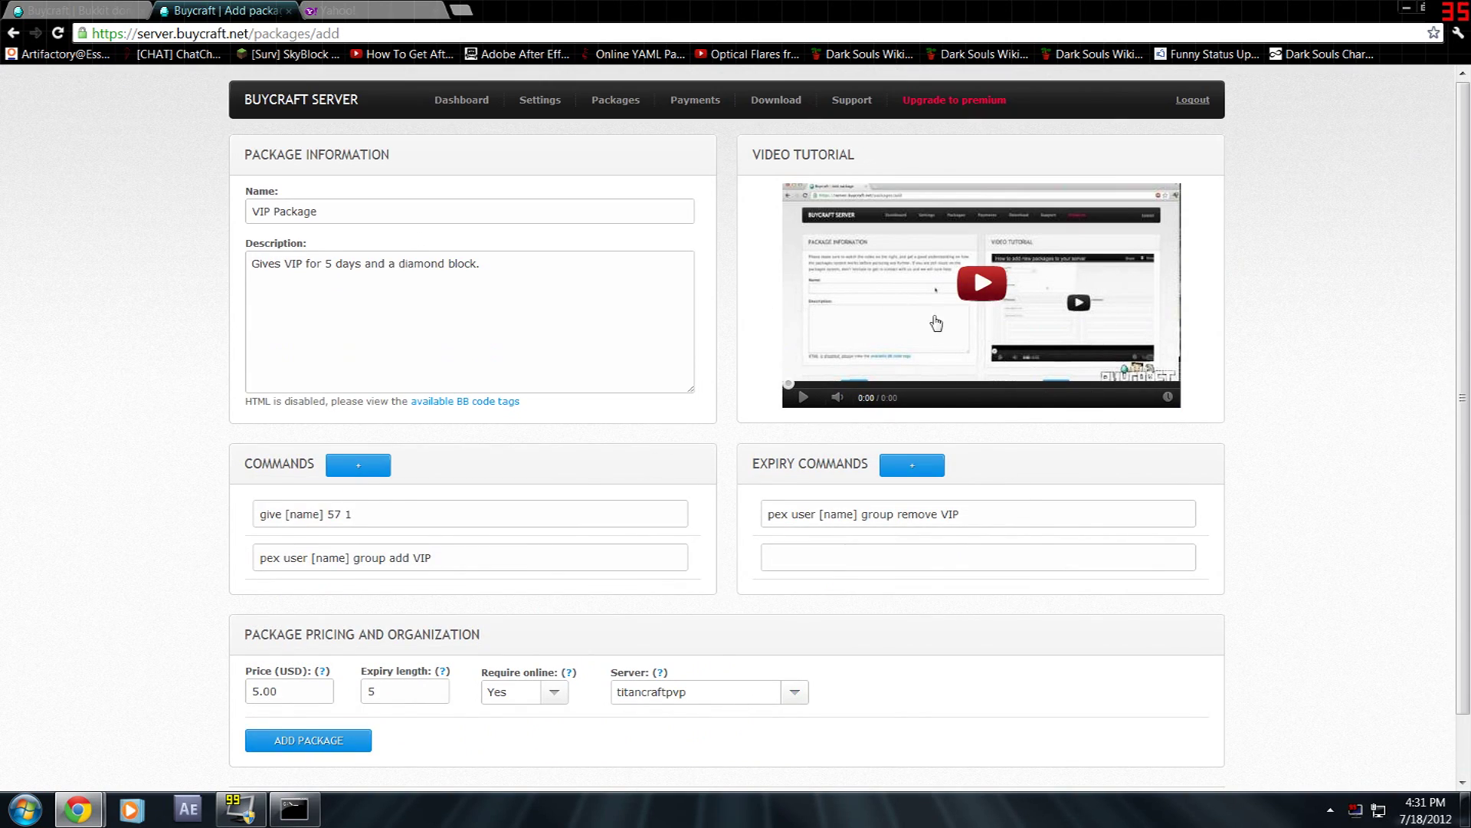
pyautogui.scroll(-1, 341, 671)
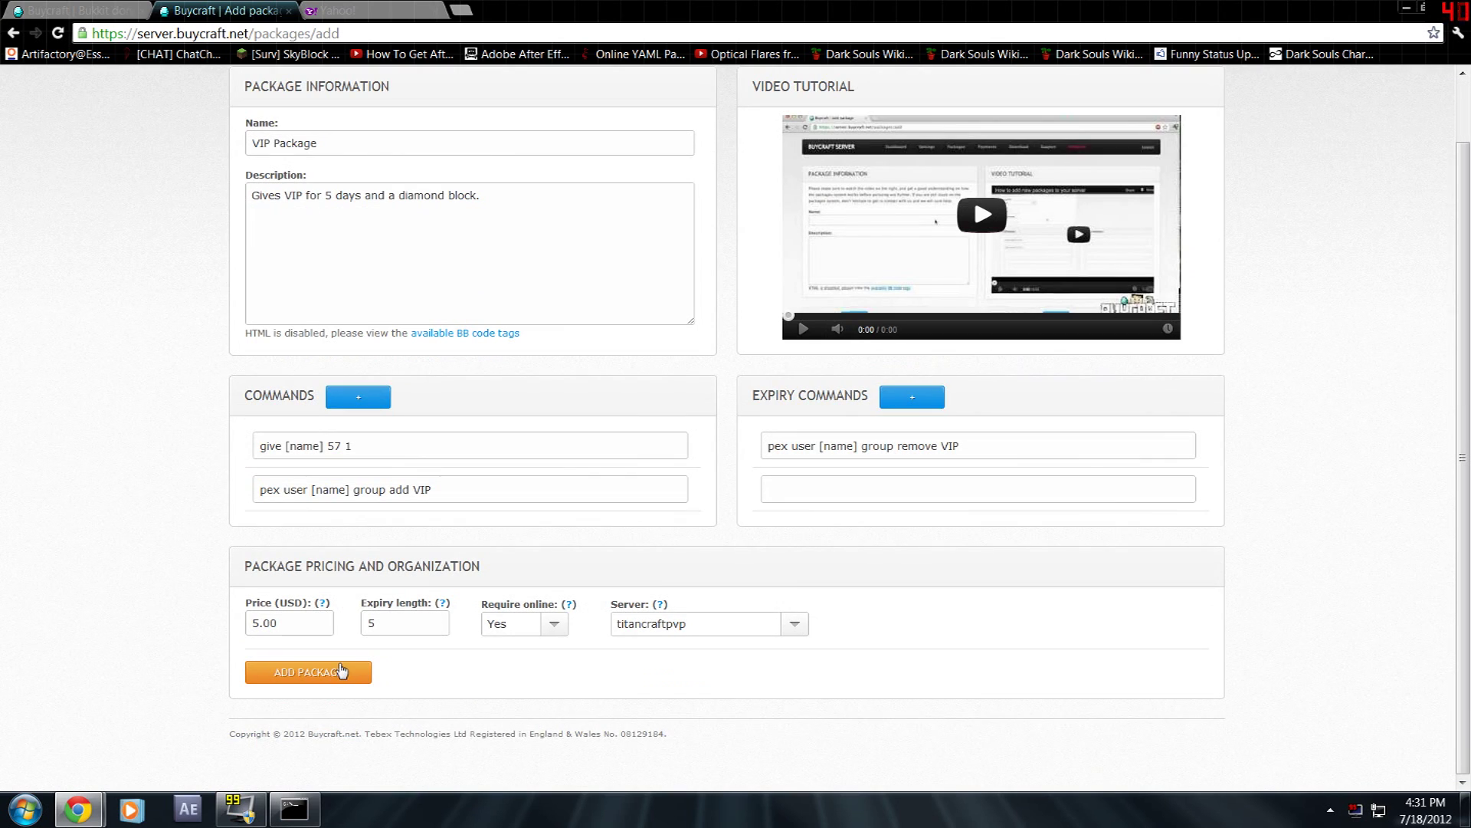
# - Save the VIP Package and check its new row in the packages list
pyautogui.click(342, 671)
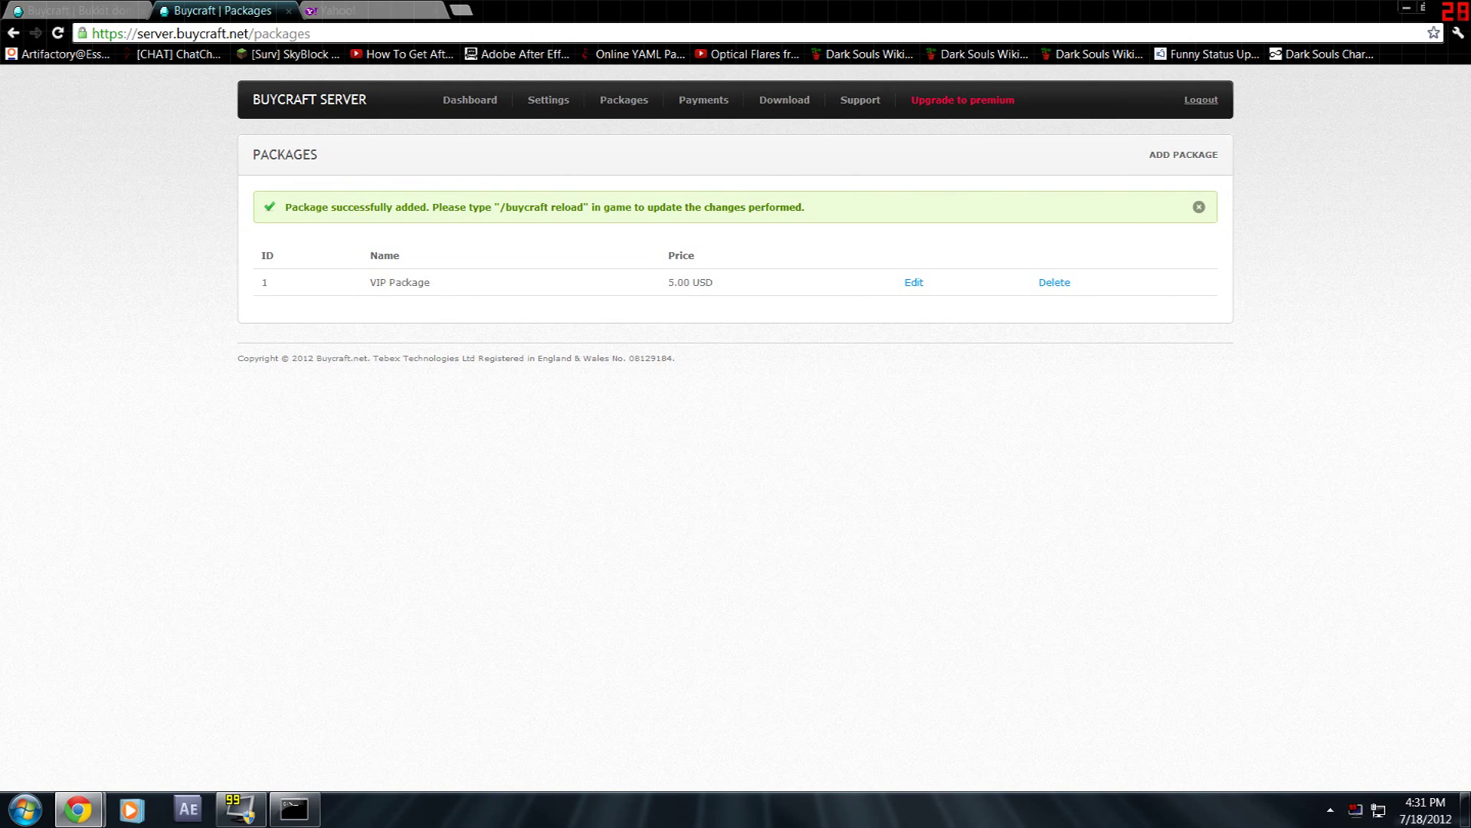
pyautogui.moveTo(366, 278); pyautogui.dragTo(546, 316)
pyautogui.click(547, 317)
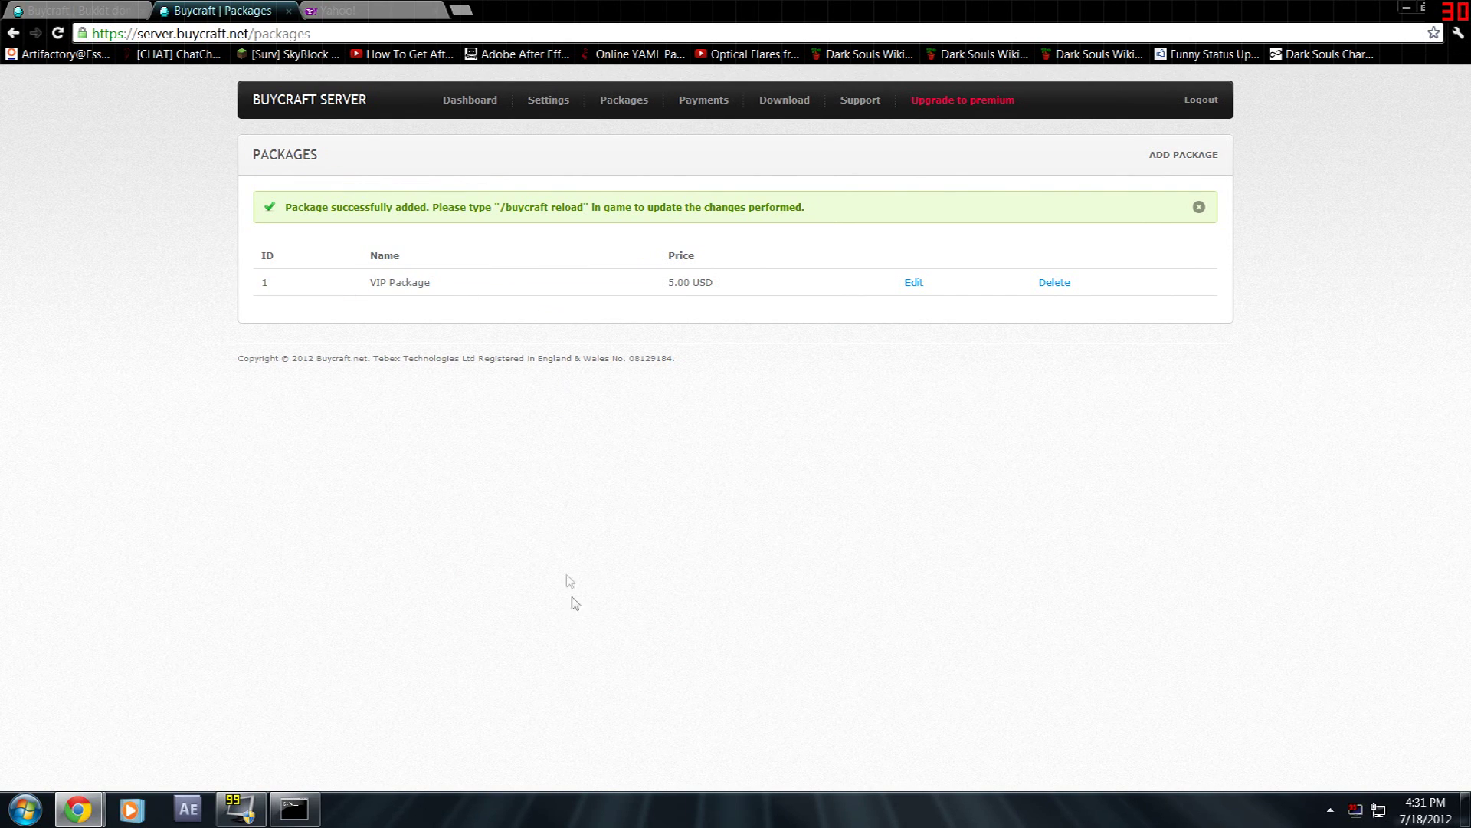
pyautogui.click(30, 810)
# - Launch Minecraft past the security warning and join the server at 67.126.87.234
pyautogui.click(72, 163)
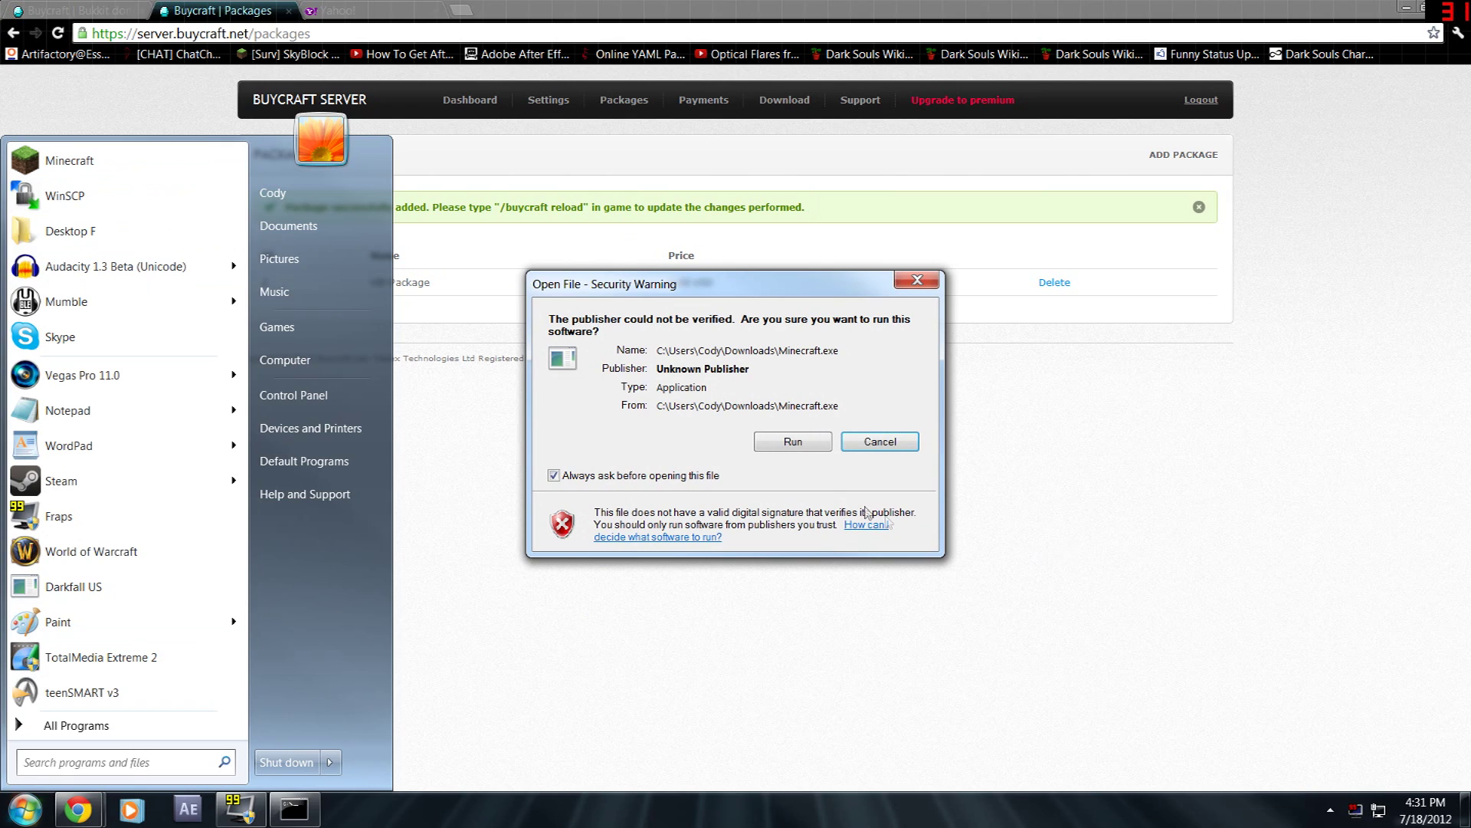
pyautogui.click(792, 441)
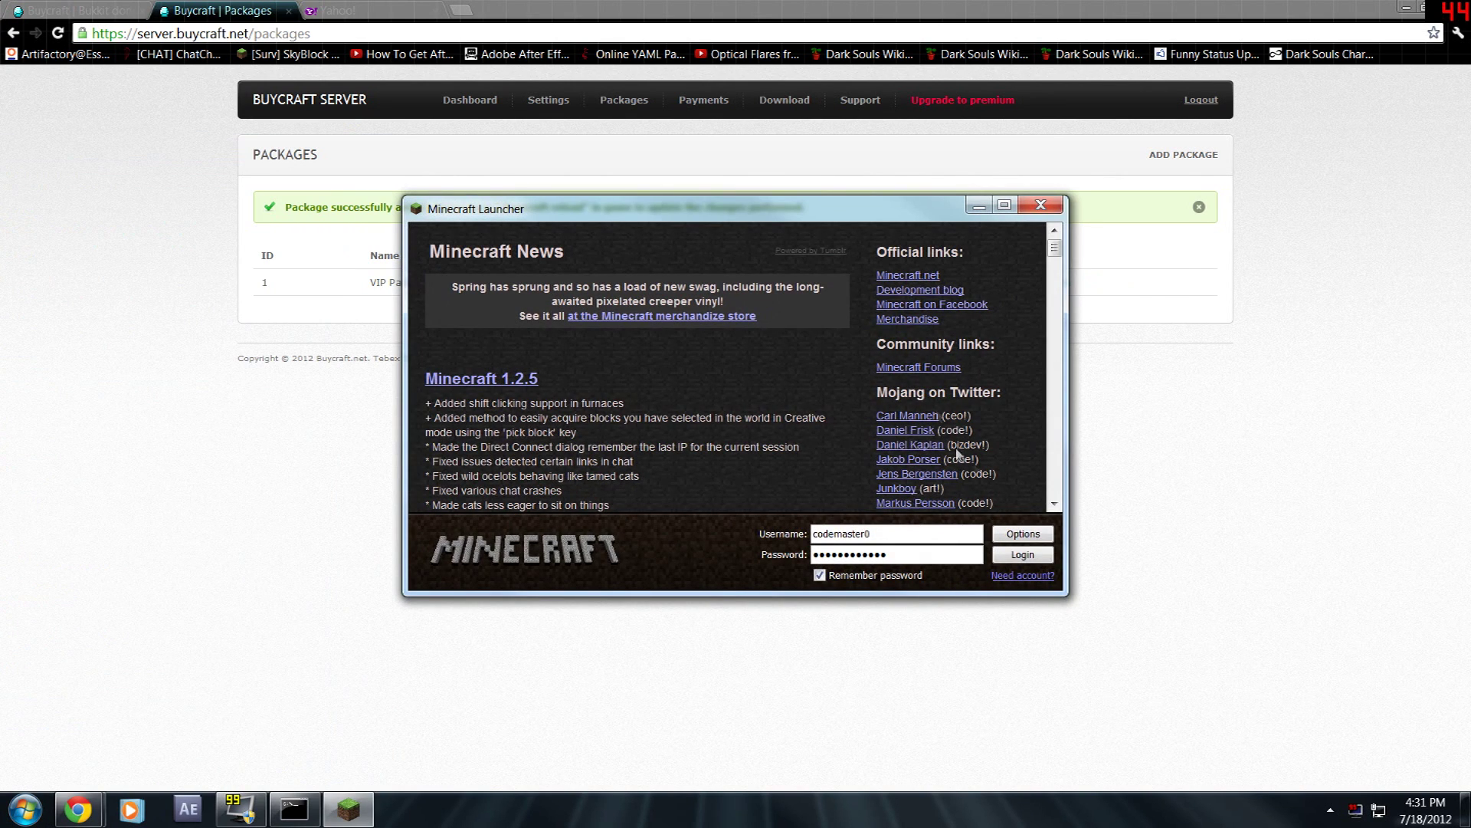
pyautogui.click(1005, 205)
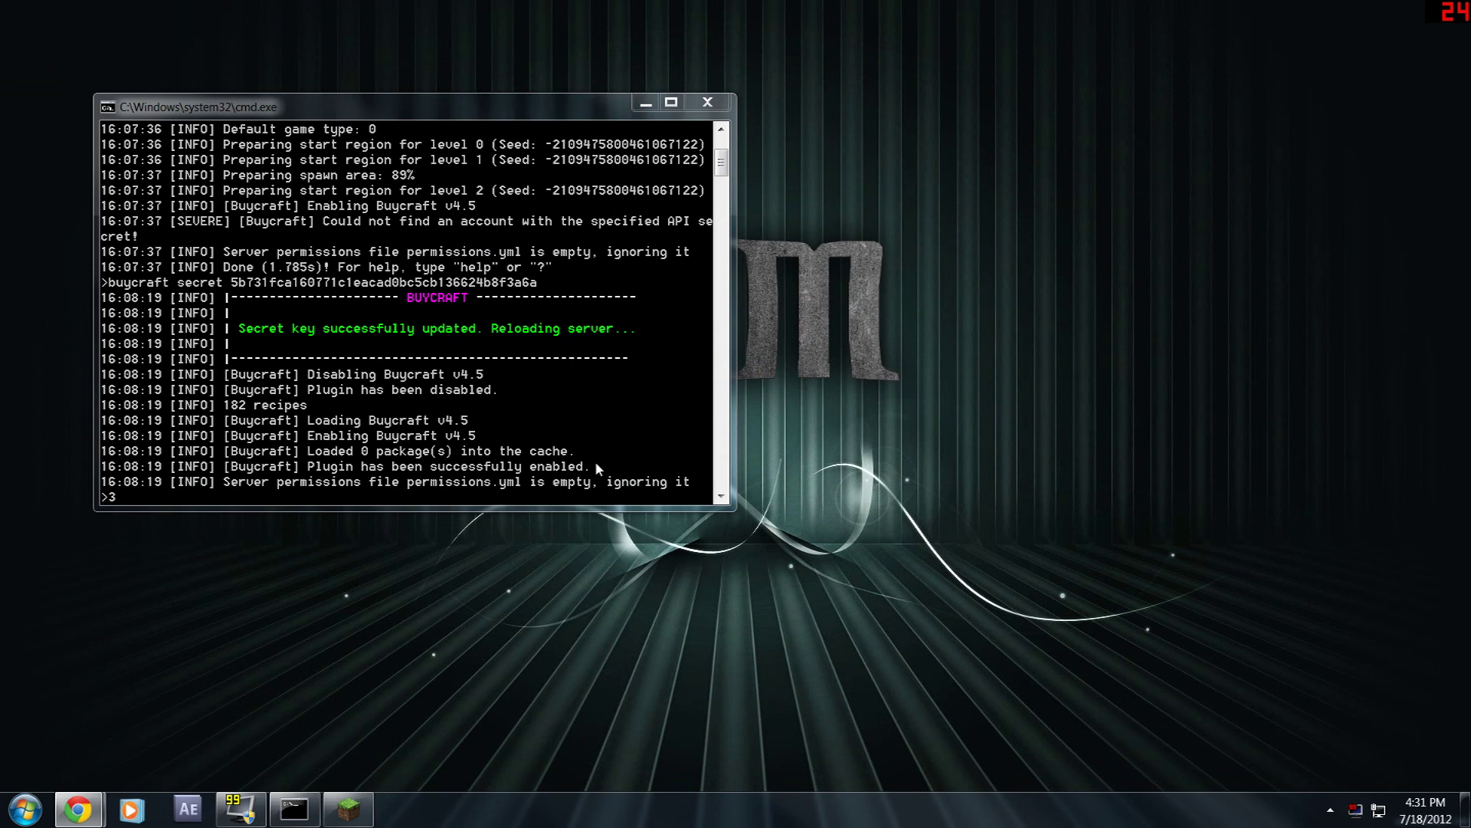
pyautogui.click(347, 808)
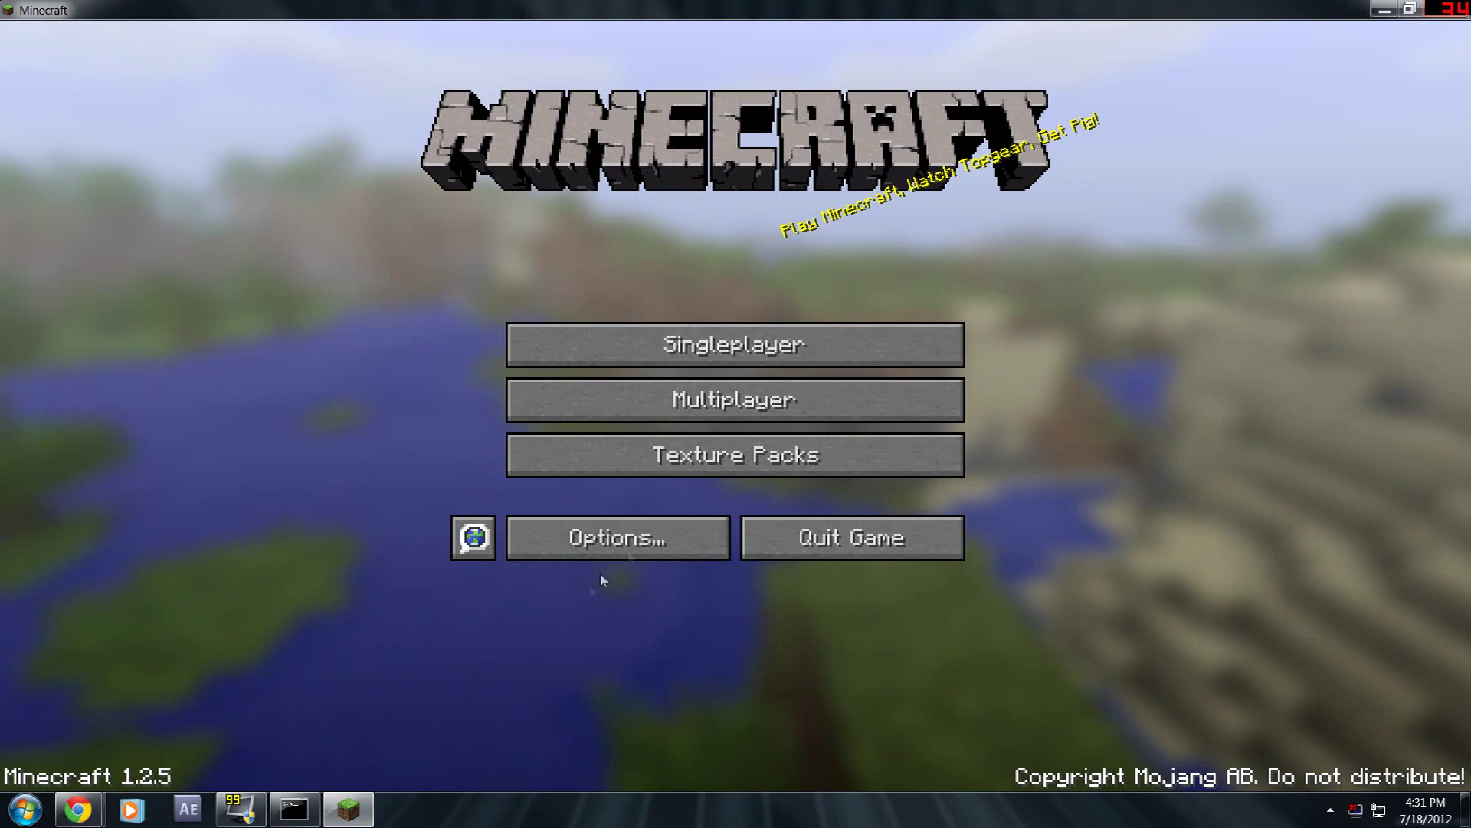
pyautogui.click(733, 420)
pyautogui.click(667, 566)
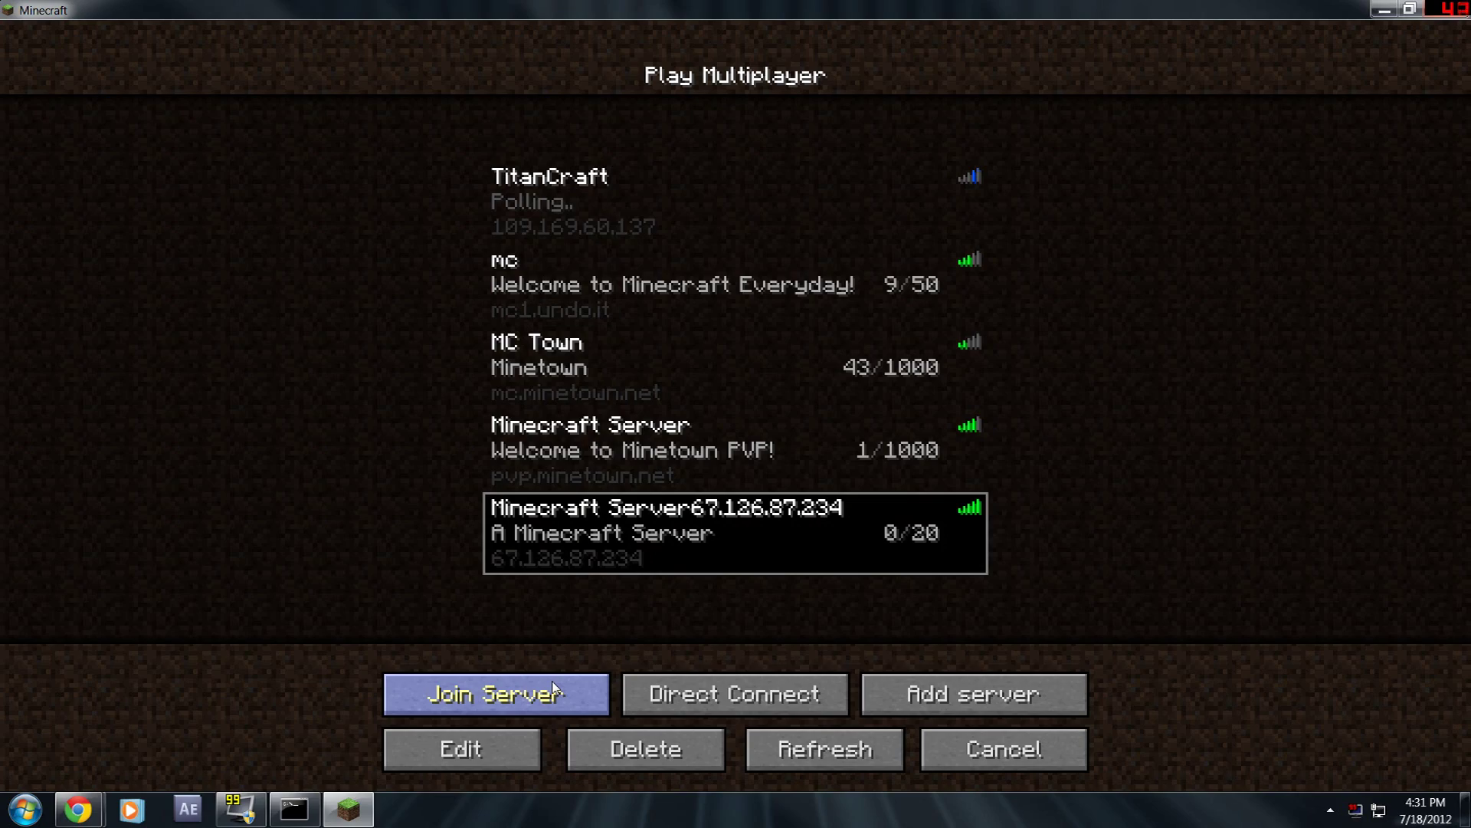
pyautogui.click(552, 682)
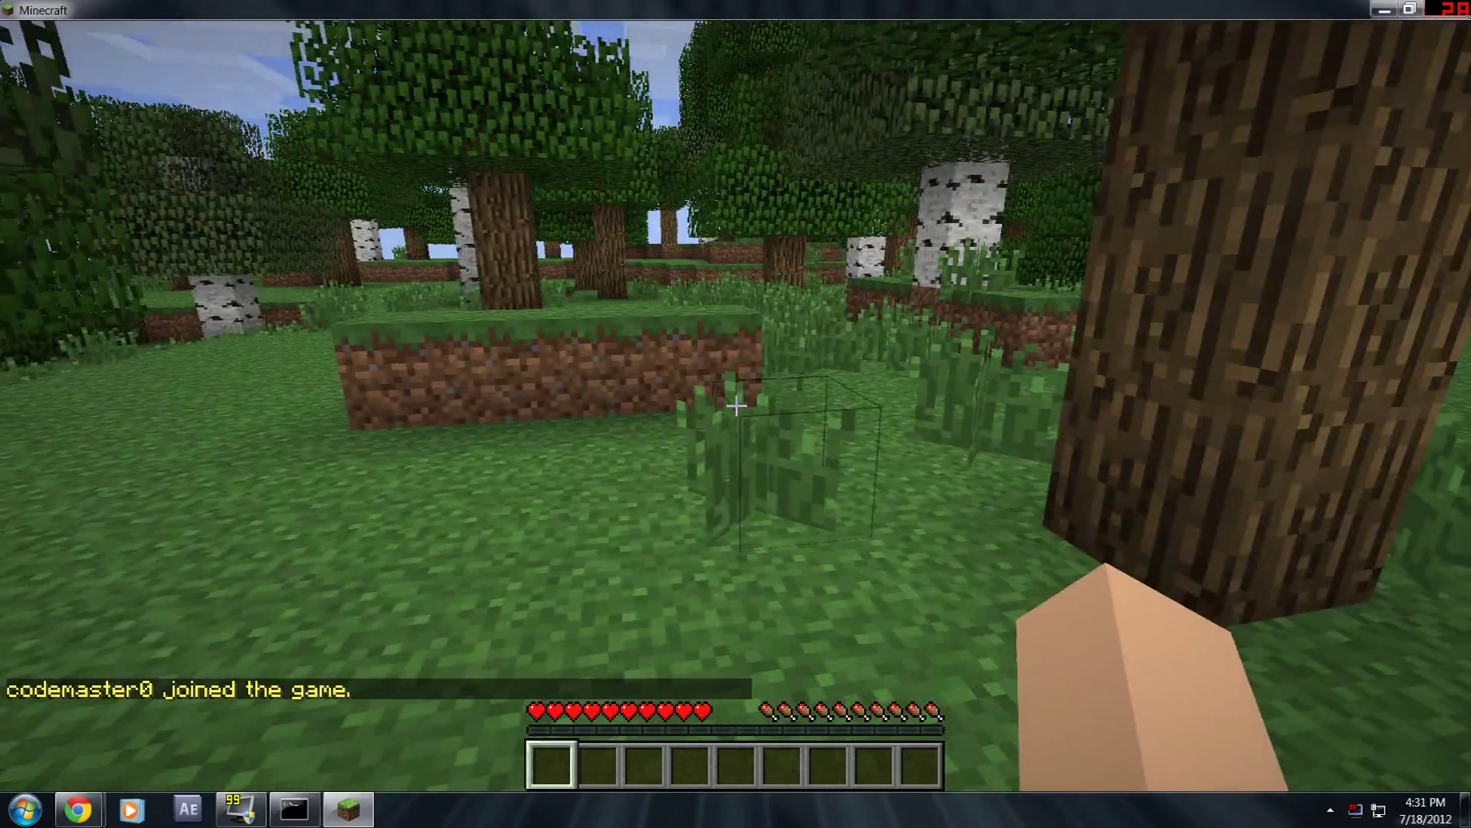
# - Walk forward and try the /creative command in chat
pyautogui.press('w')
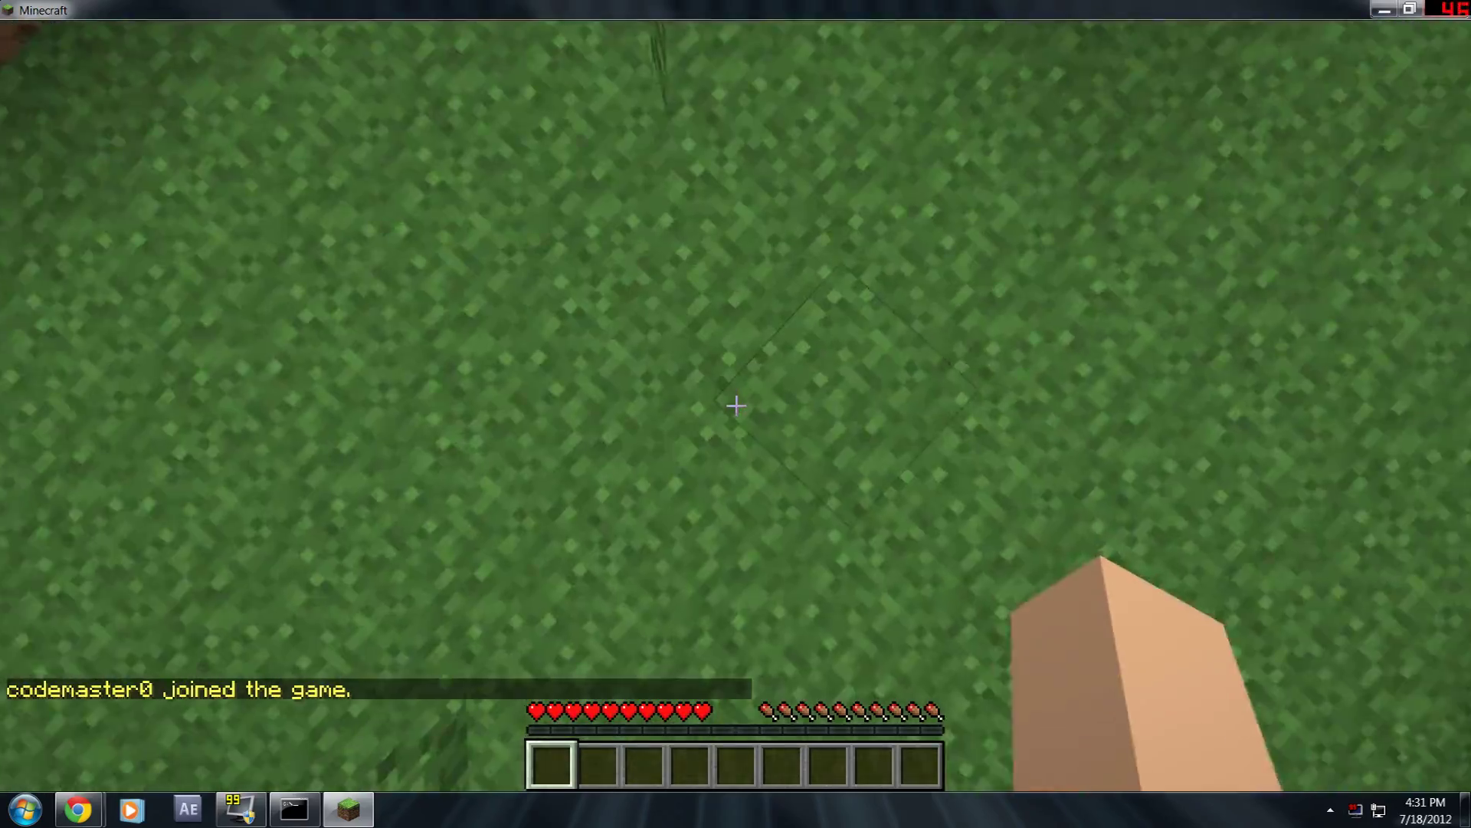
pyautogui.write('t/creative')
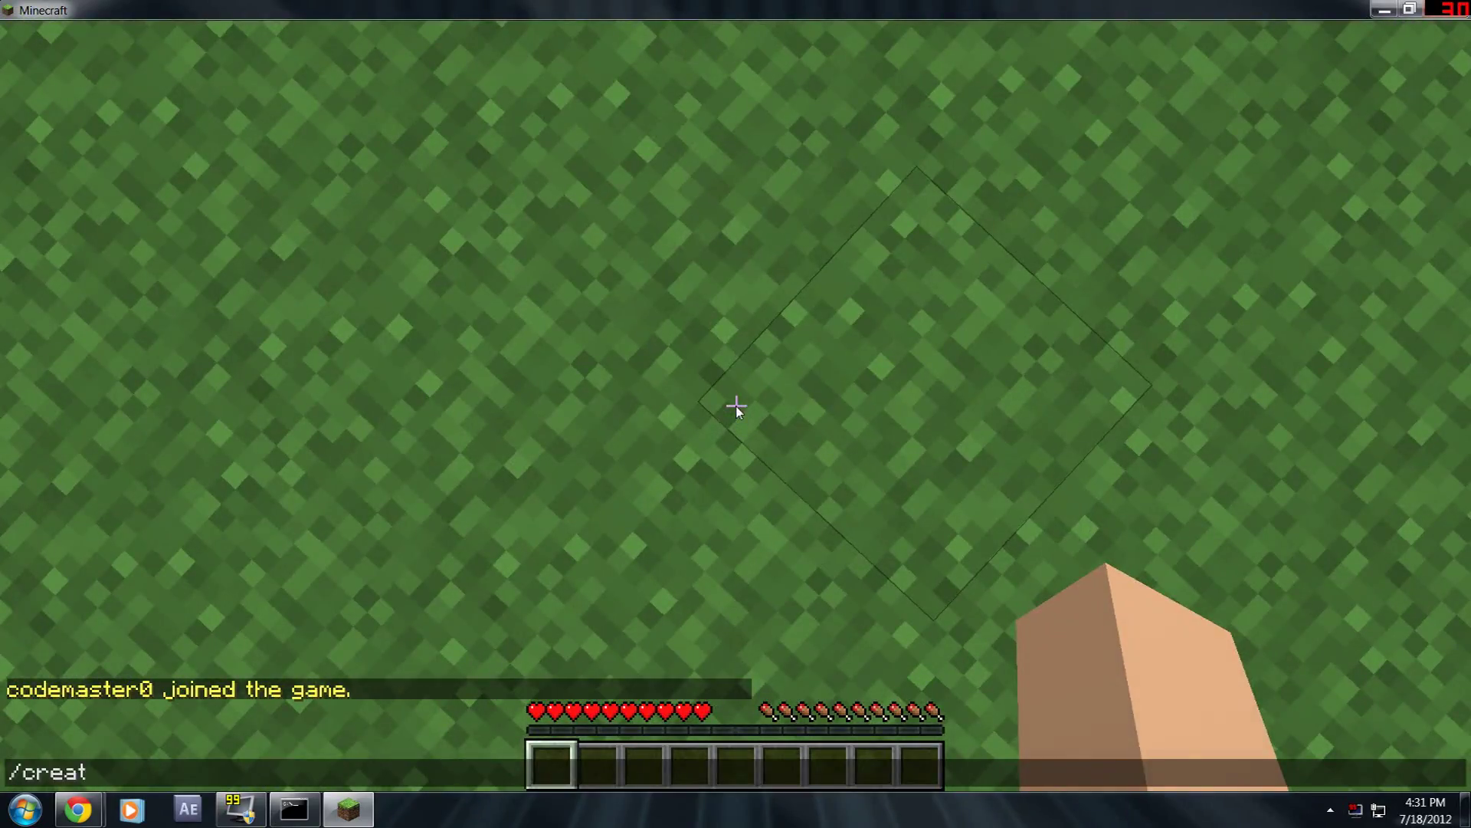
pyautogui.press('Return')
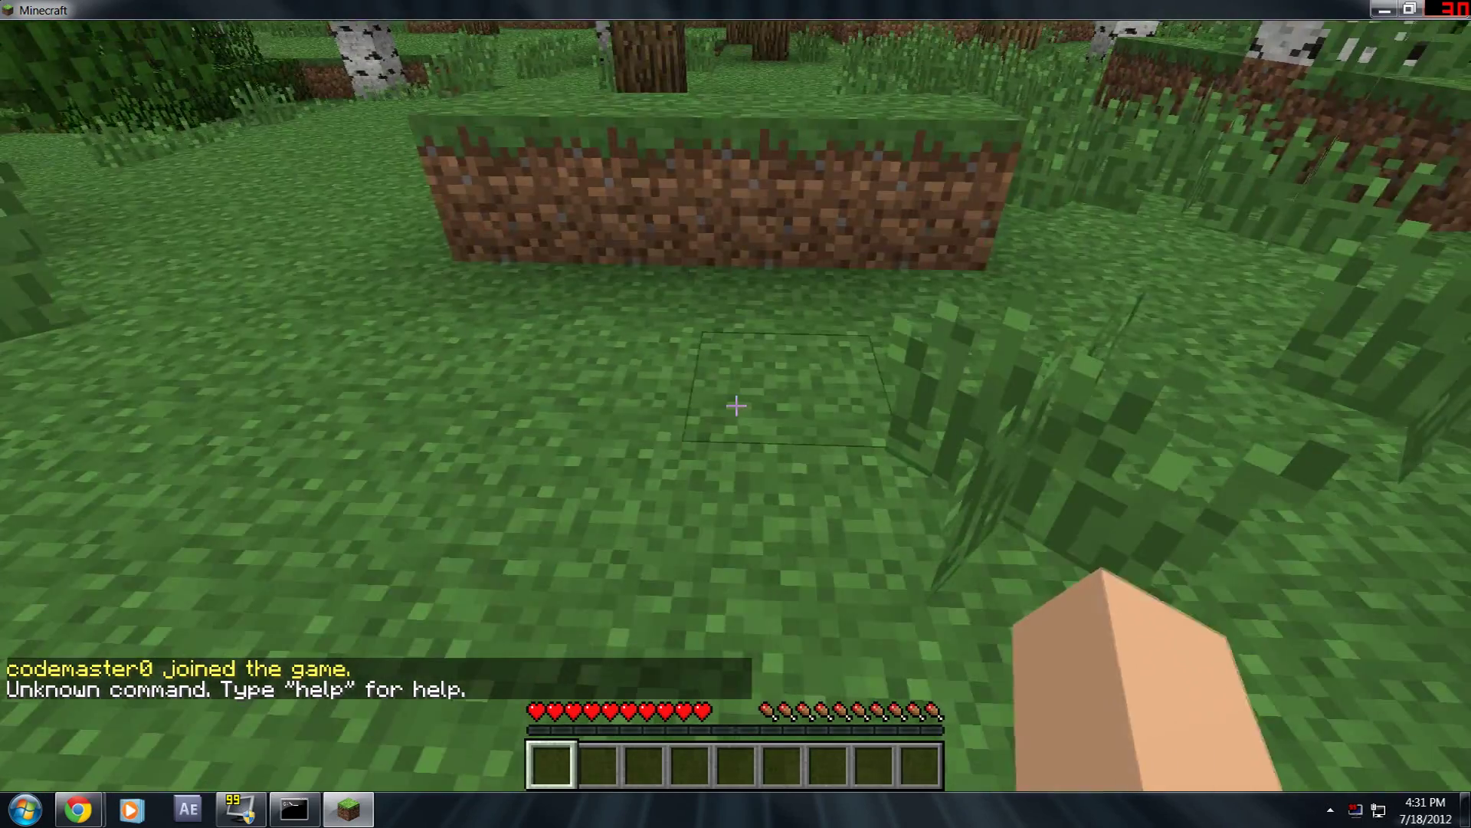
# - Grant your own username operator status with op in the server console, then return to the game
pyautogui.press('Escape')
pyautogui.click(295, 809)
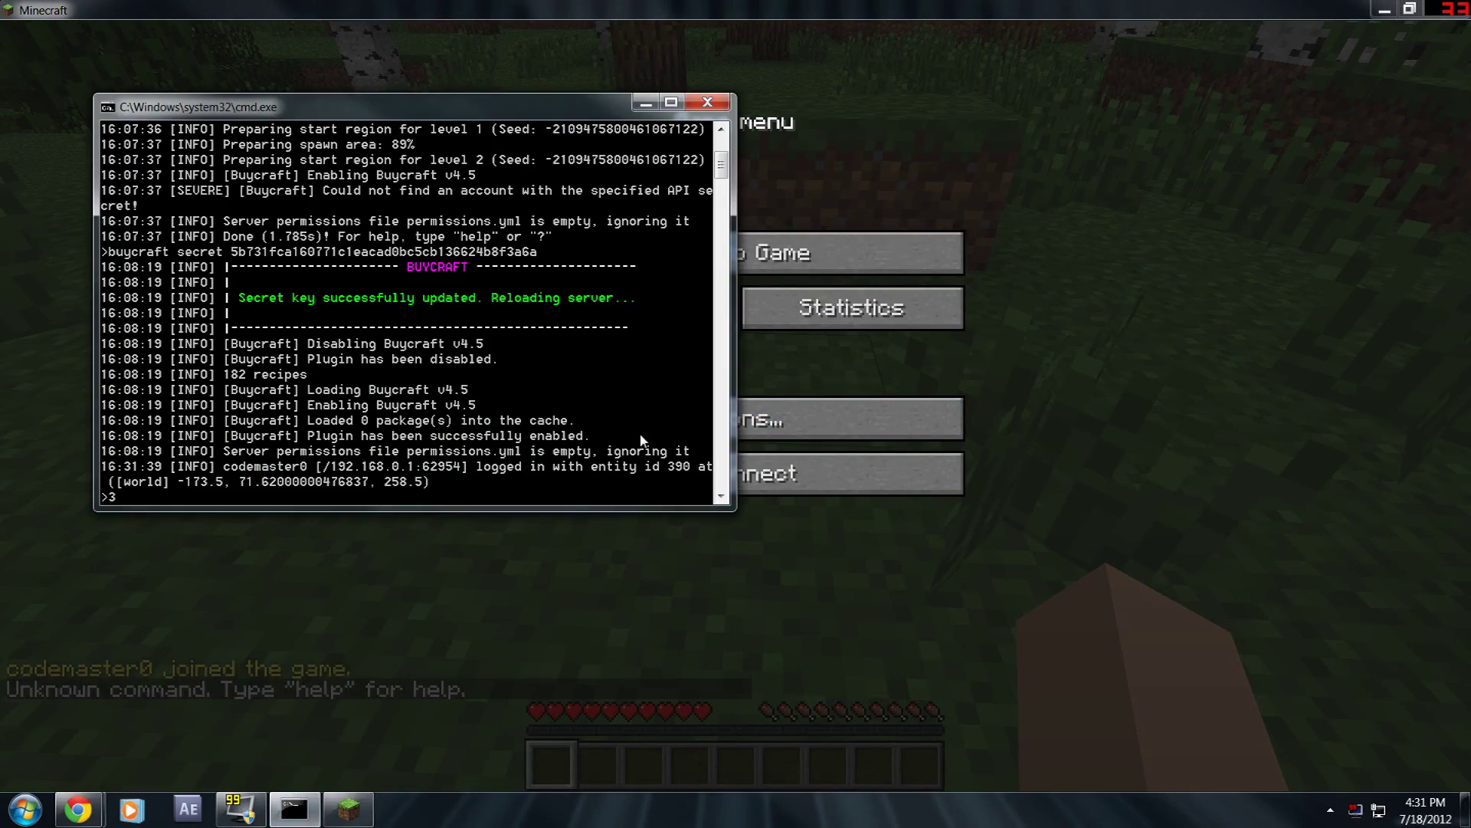
pyautogui.write('odemas')
pyautogui.press('BackSpace')
pyautogui.press('BackSpace')
pyautogui.press('BackSpace')
pyautogui.press('BackSpace')
pyautogui.press('BackSpace')
pyautogui.press('BackSpace')
pyautogui.press('BackSpace')
pyautogui.press('BackSpace')
pyautogui.press('BackSpace')
pyautogui.press('BackSpace')
pyautogui.write('op codemaster0')
pyautogui.press('Return')
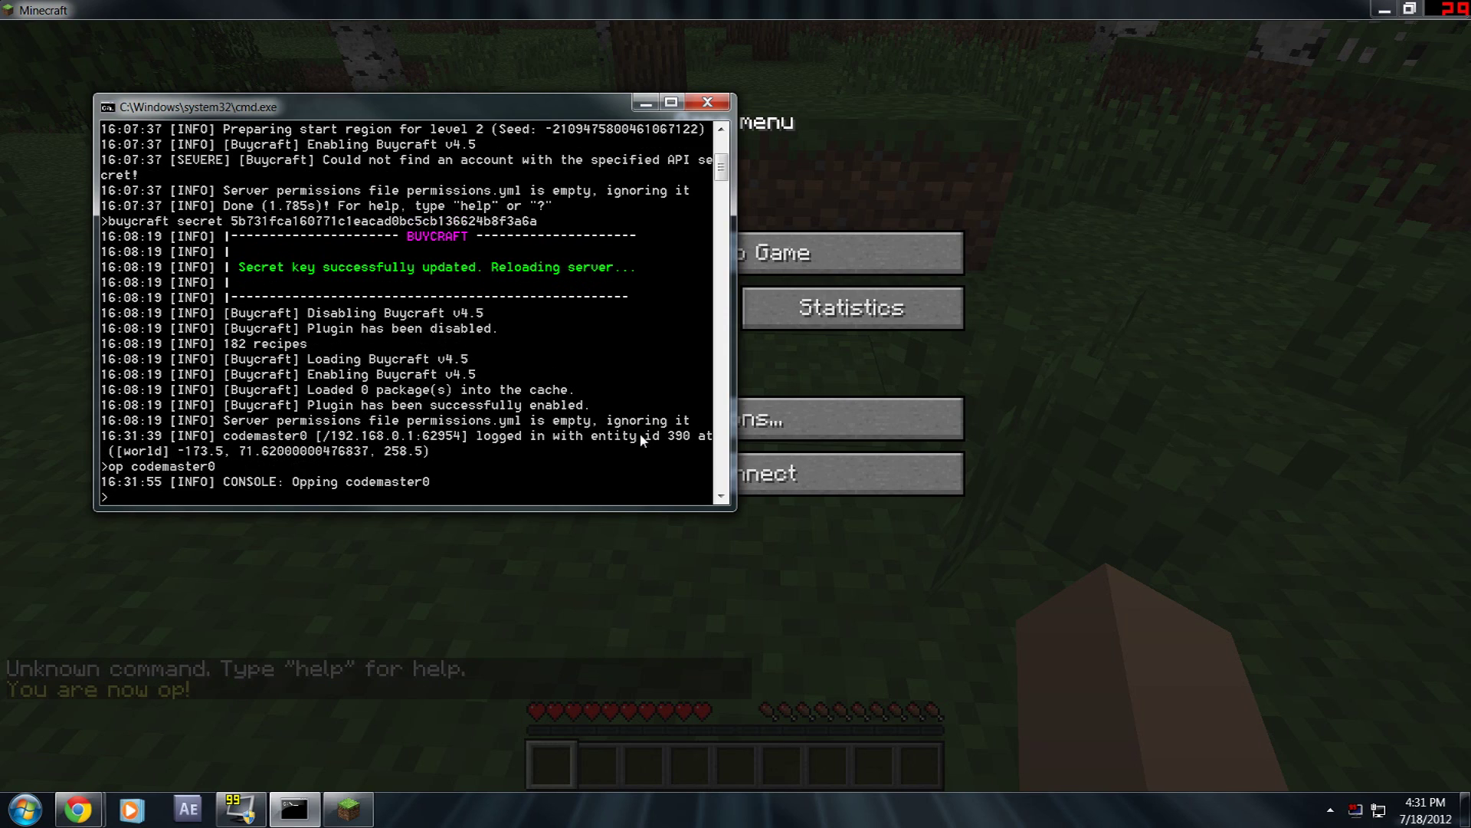
pyautogui.click(772, 265)
pyautogui.write('t')
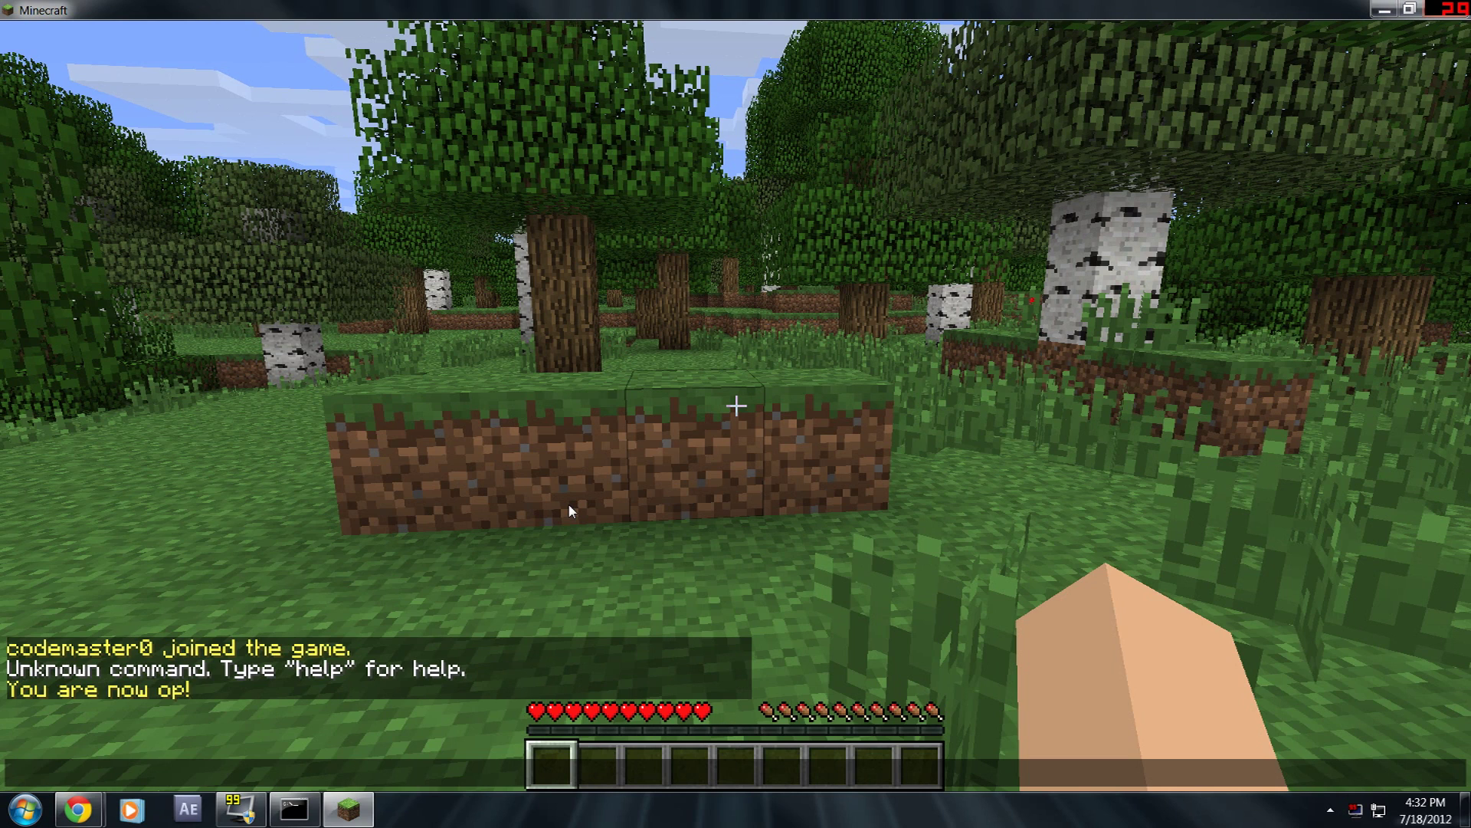
pyautogui.write('/buycraft relo')
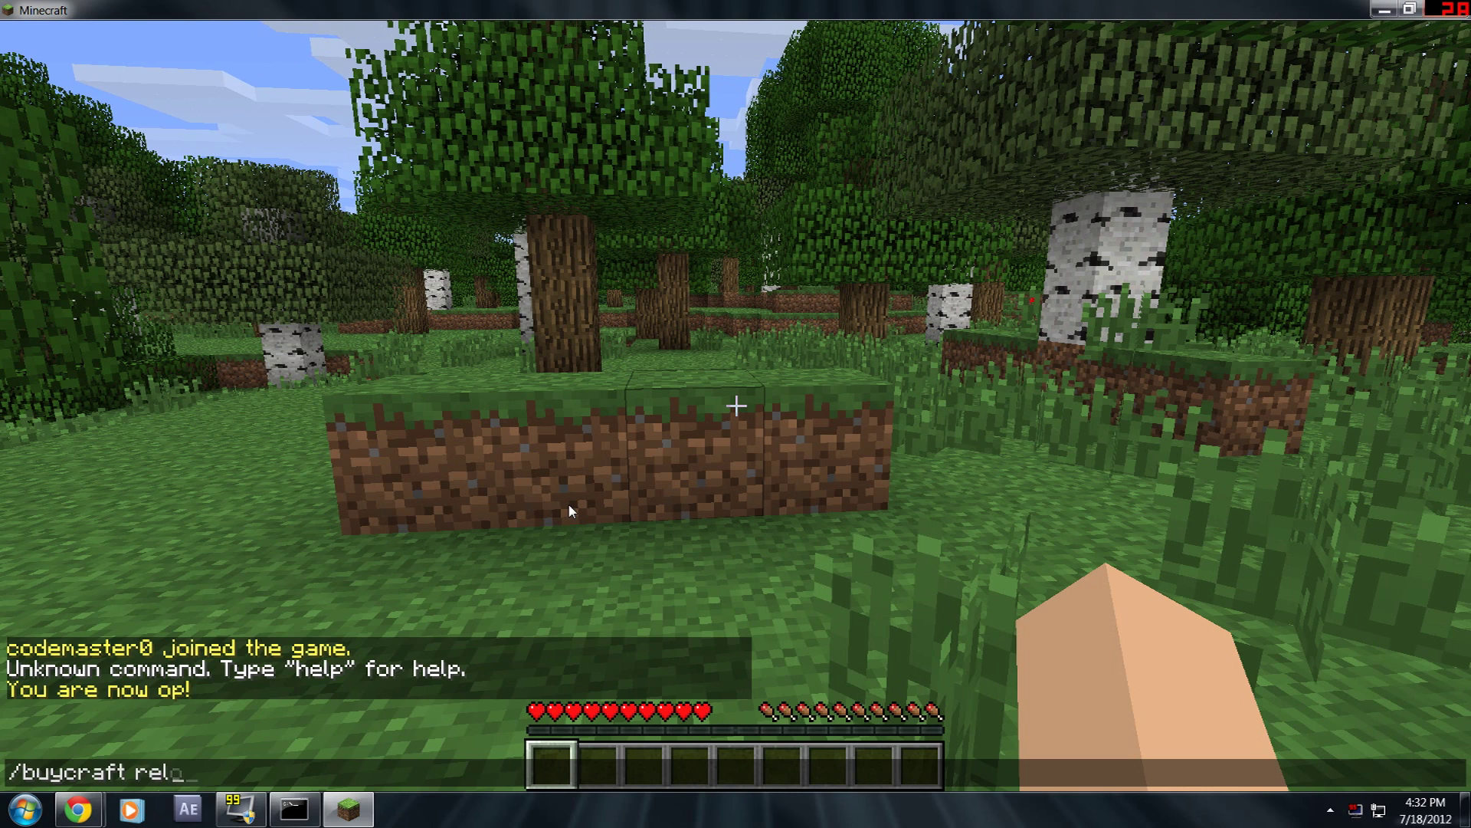
pyautogui.write('ad')
# - Run /buycraft reload, then /buy to list the purchasable packages
pyautogui.press('Return')
pyautogui.press('t')
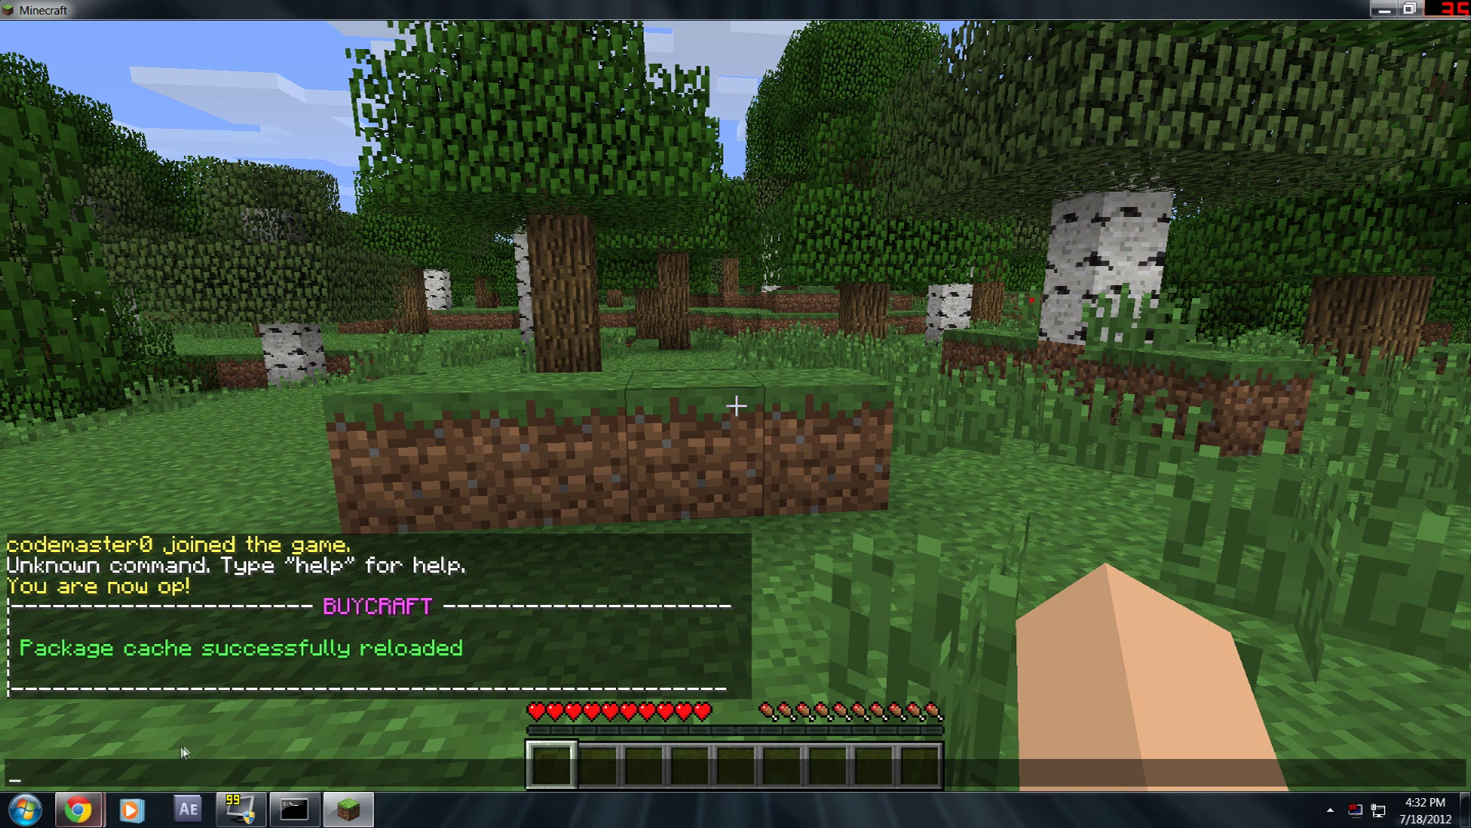
pyautogui.write('/buy')
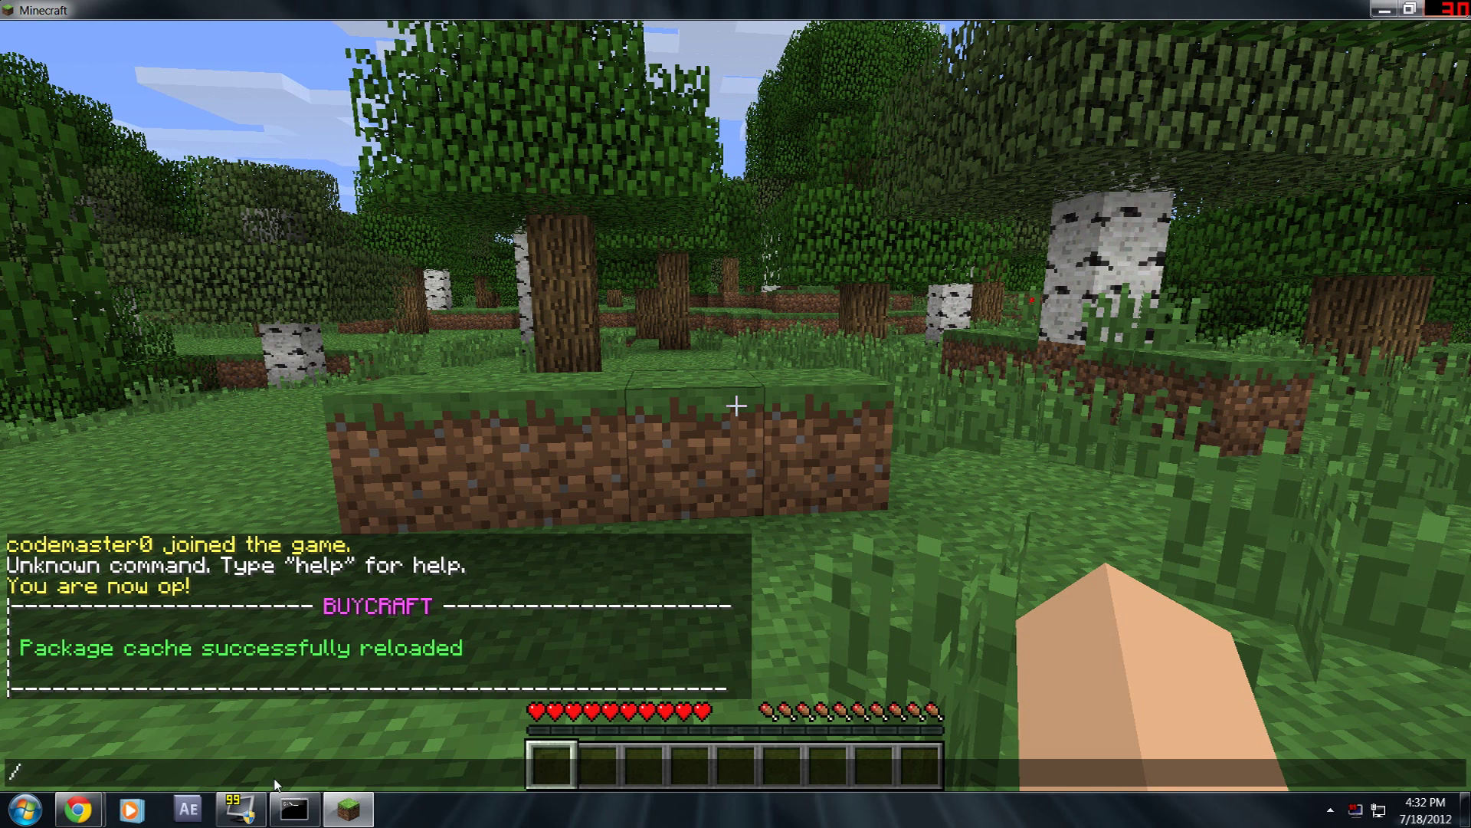
pyautogui.press('Return')
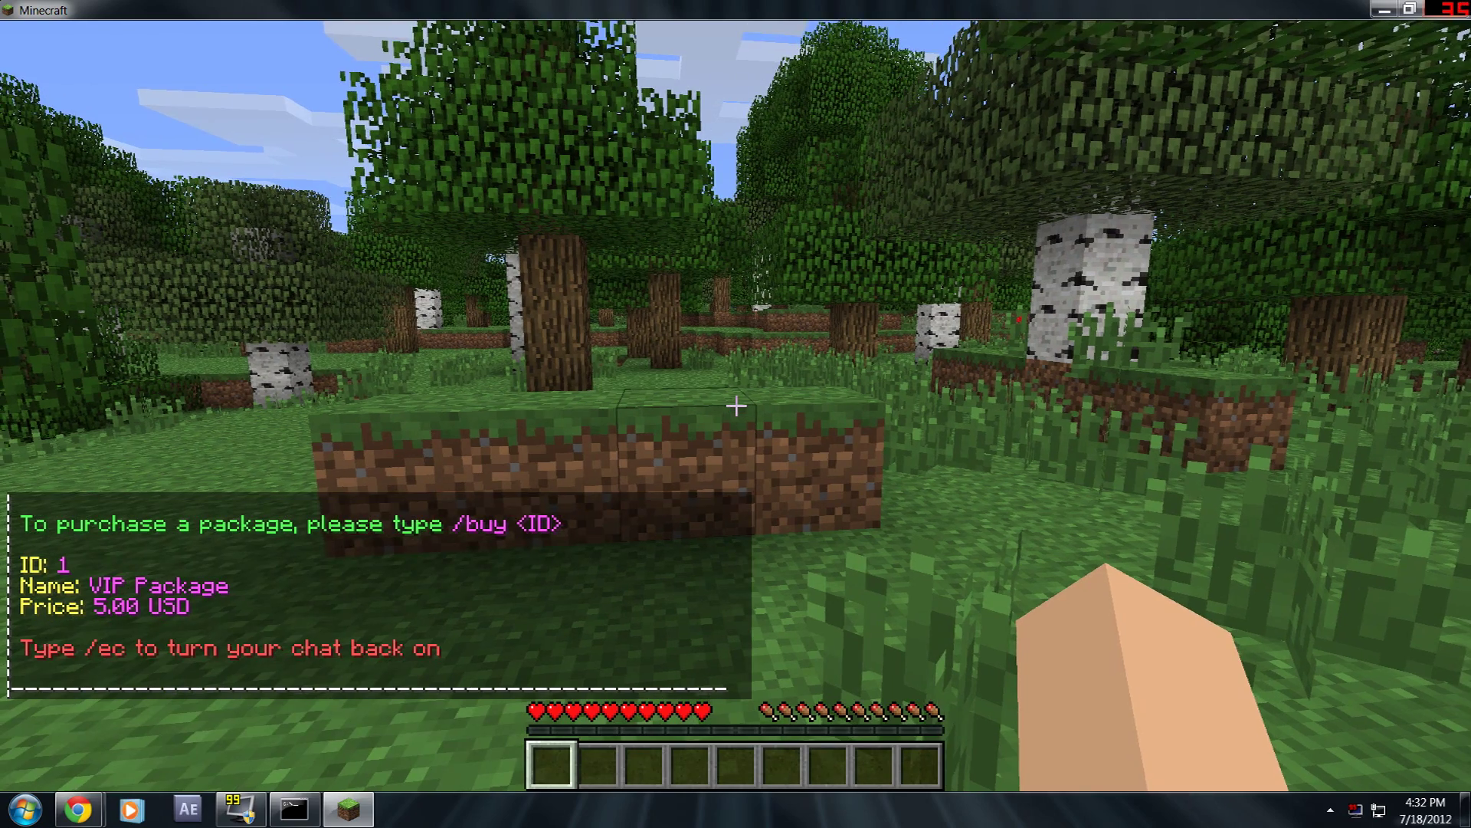
# - Send test chat messages and re-enable chat with /ec
pyautogui.press('t')
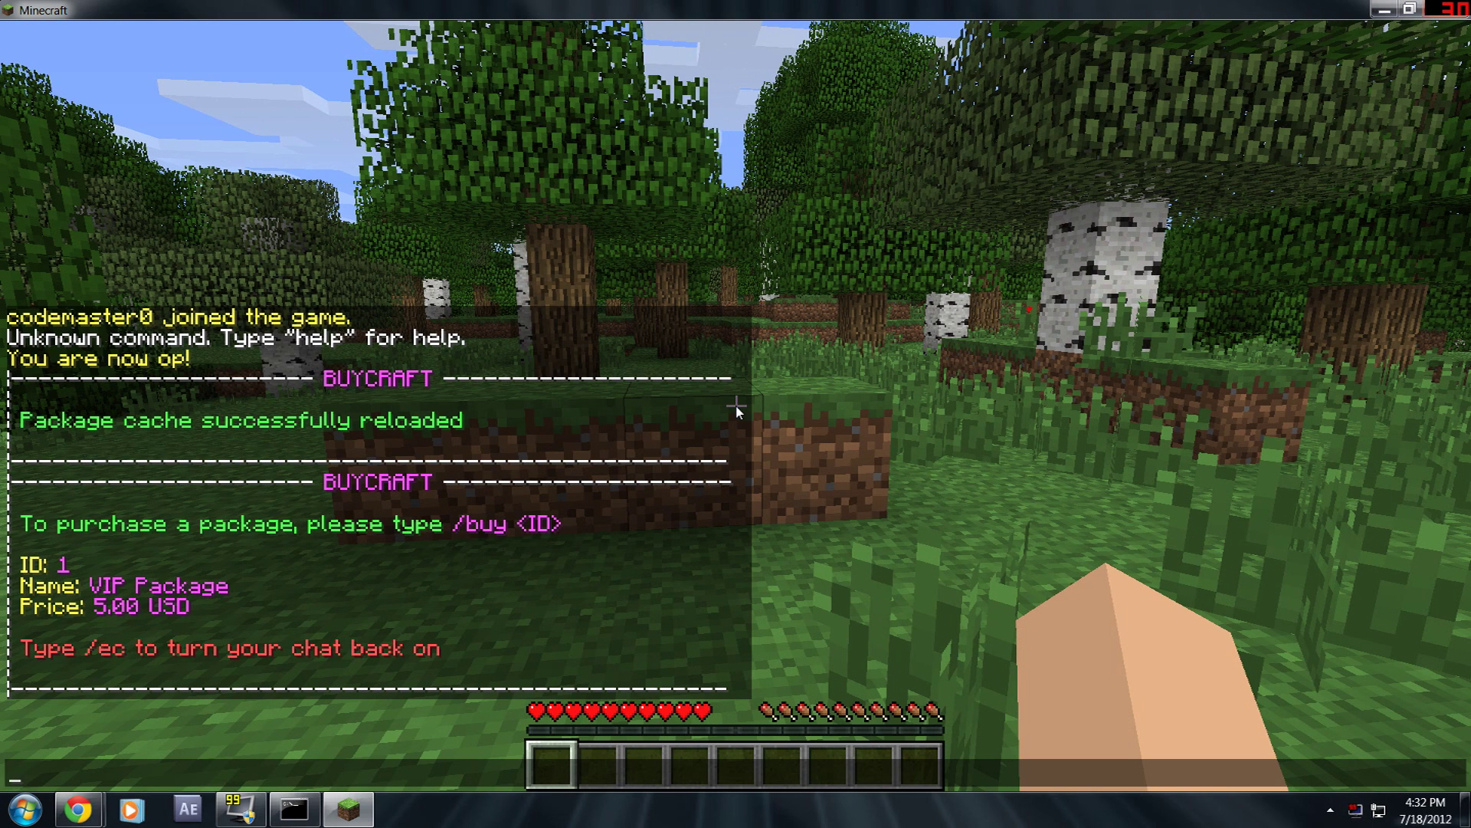
pyautogui.write('fghfgjhdfnsfghdrth')
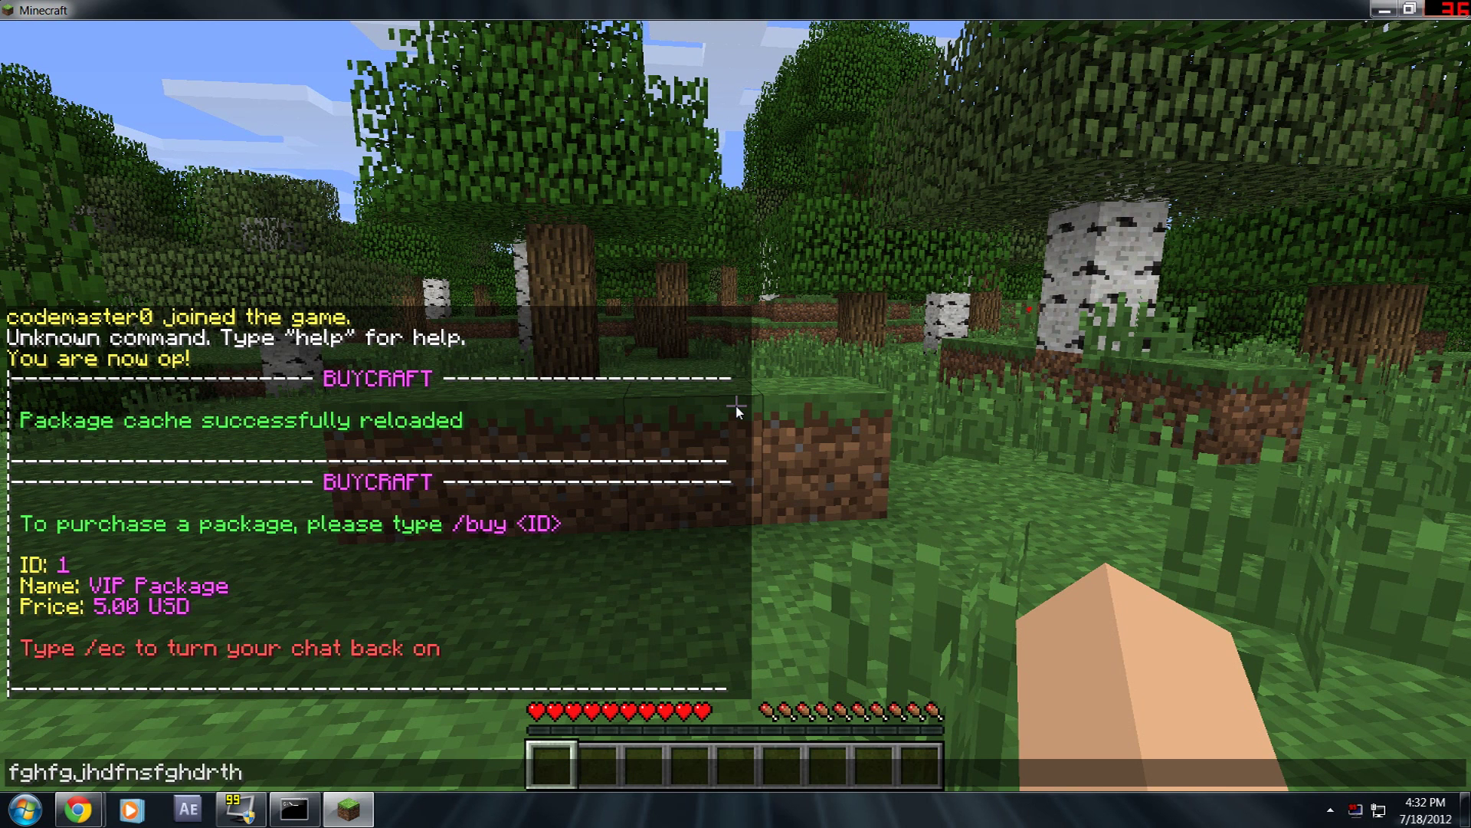
pyautogui.press('Return')
pyautogui.write('tfghxdfr')
pyautogui.press('Return')
pyautogui.write('tdvbxsfgh')
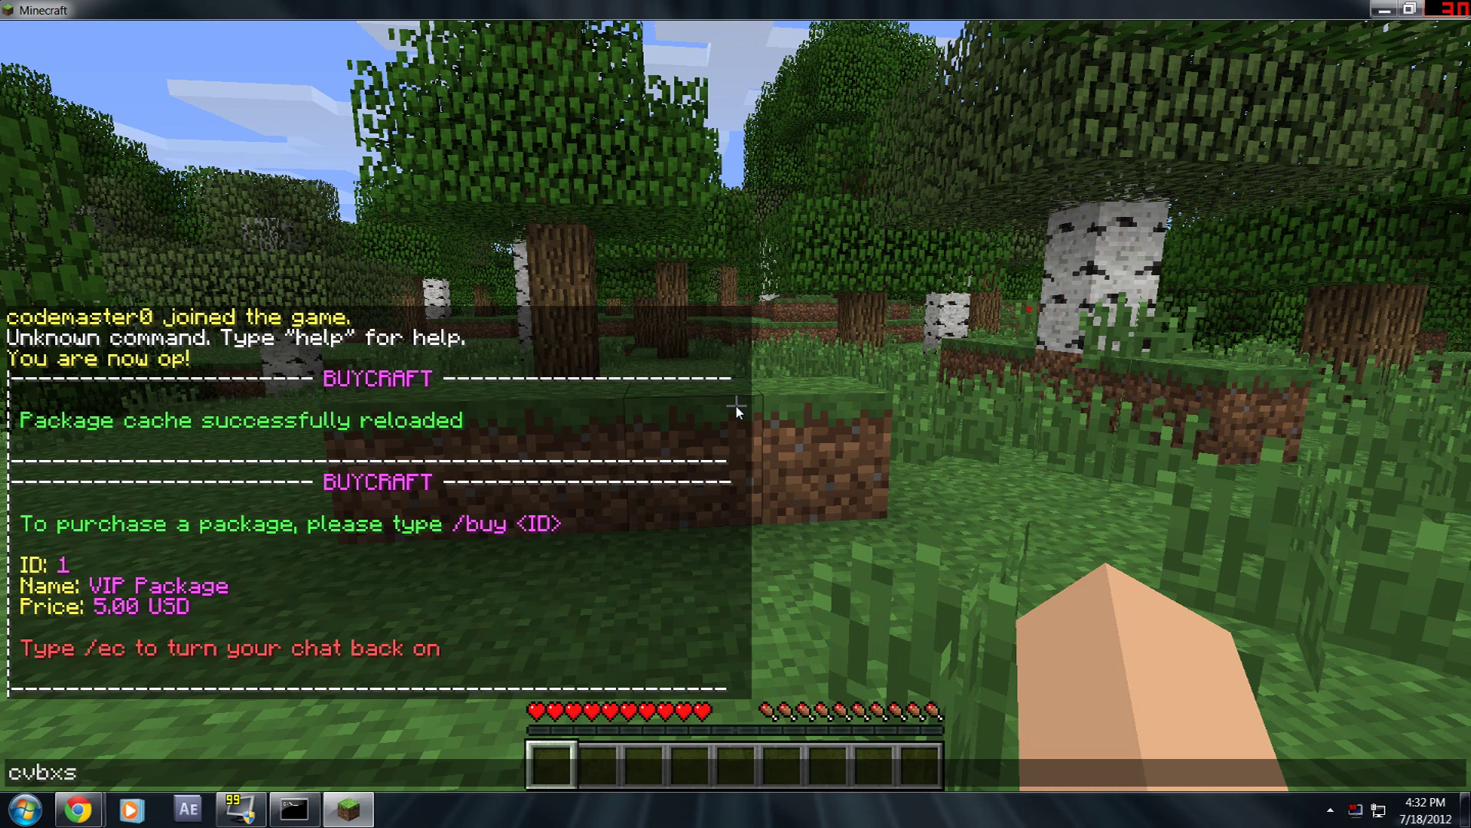
pyautogui.press('Return')
pyautogui.write('t/ec')
pyautogui.press('Return')
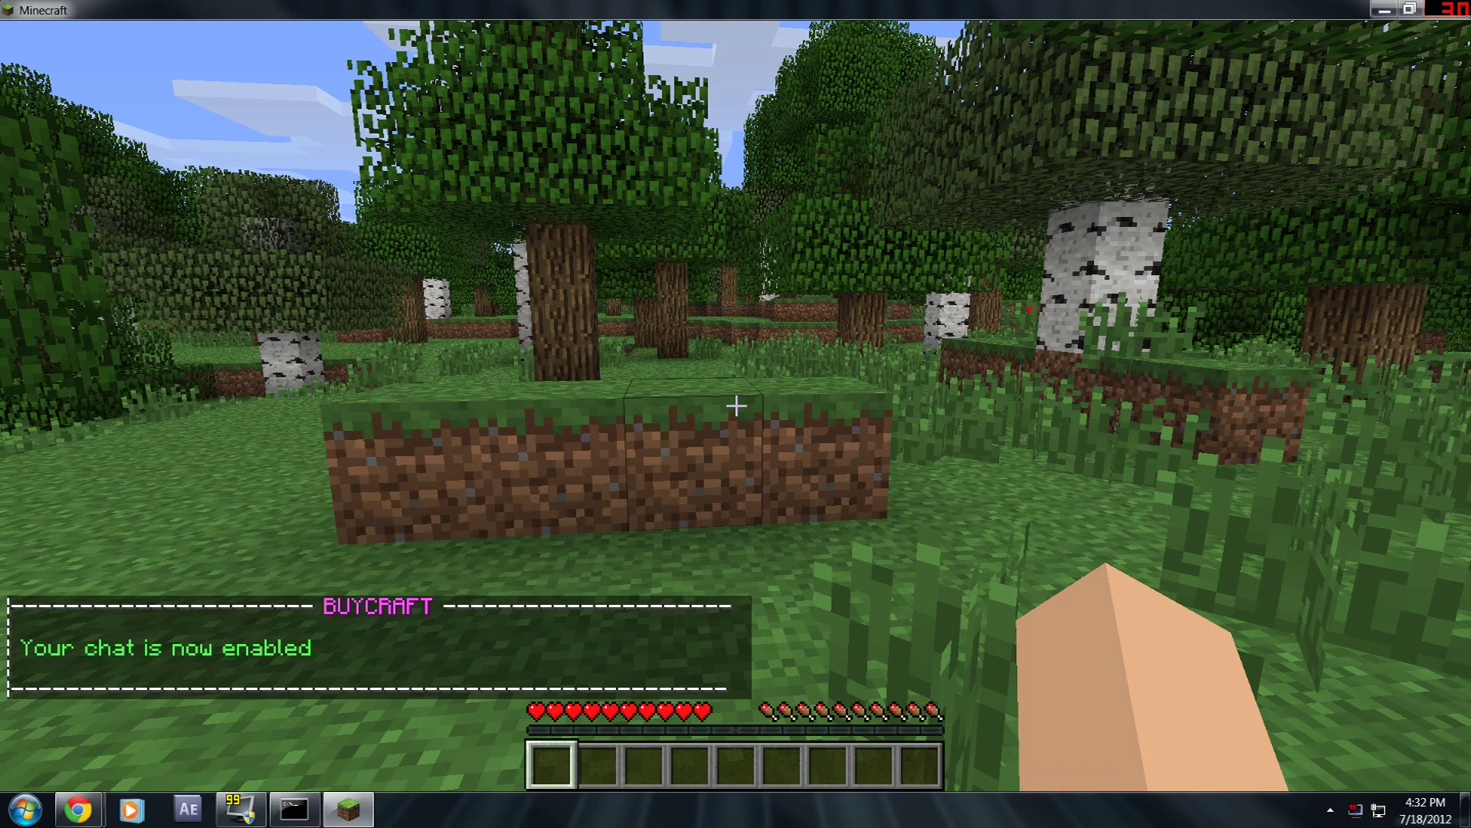
pyautogui.write('ter0> sdfhstrh')
pyautogui.press('Return')
# - List packages with /buy again and request VIP Package ID 1 with /buy 1
pyautogui.write('t')
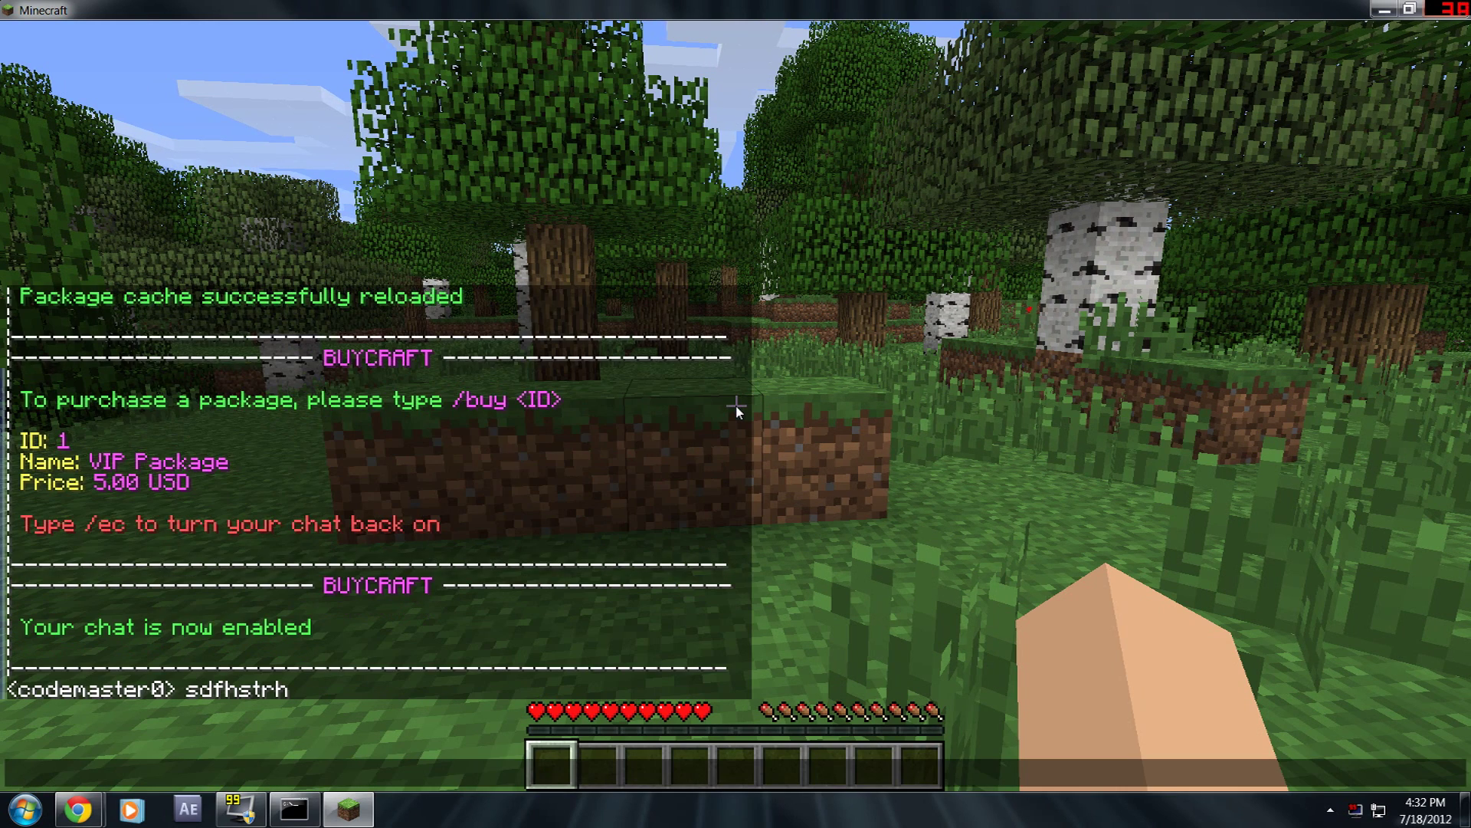
pyautogui.write('/buy')
pyautogui.press('Return')
pyautogui.press('t')
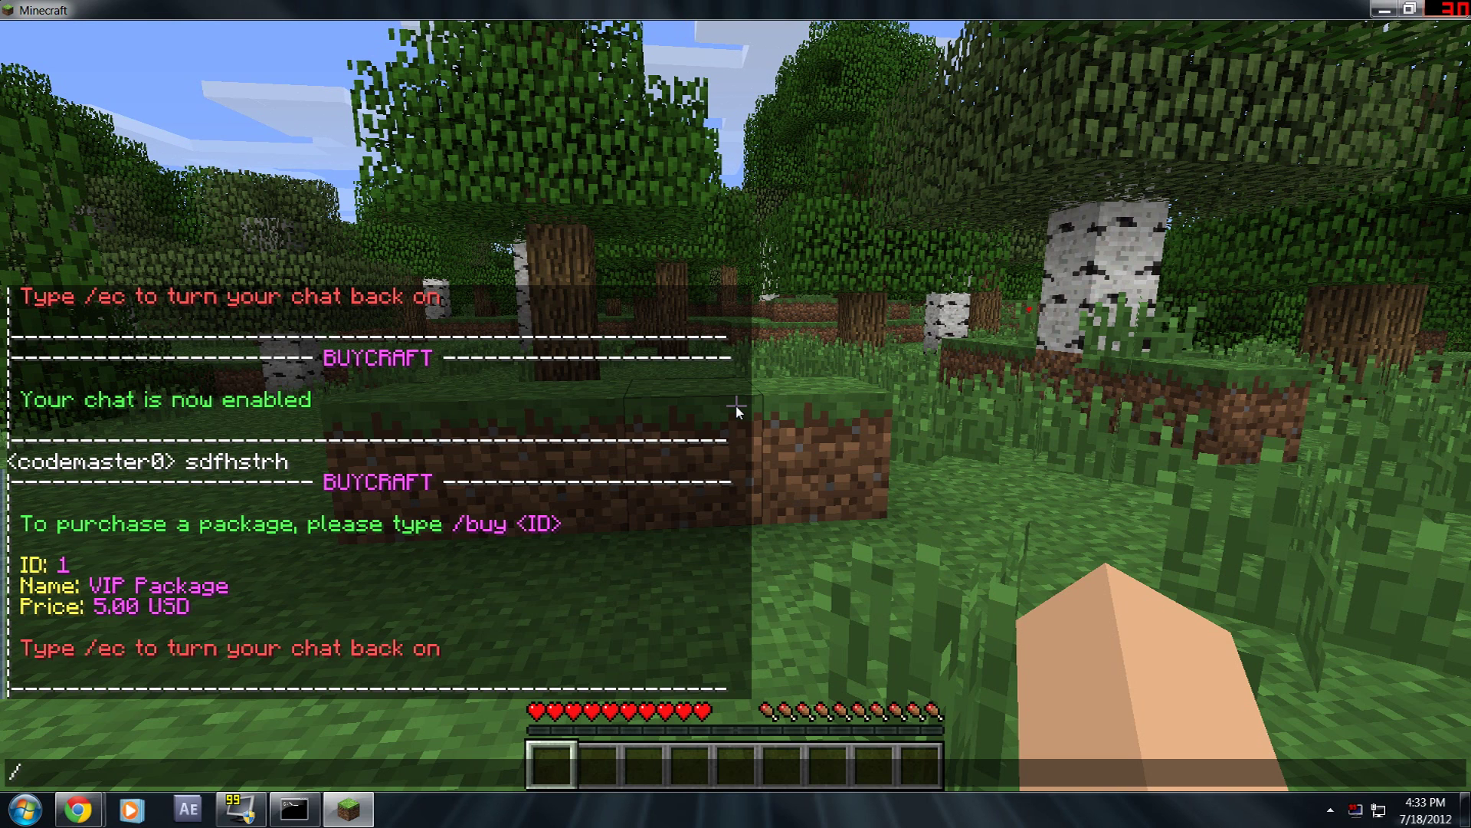
pyautogui.write('buy 1')
pyautogui.press('Return')
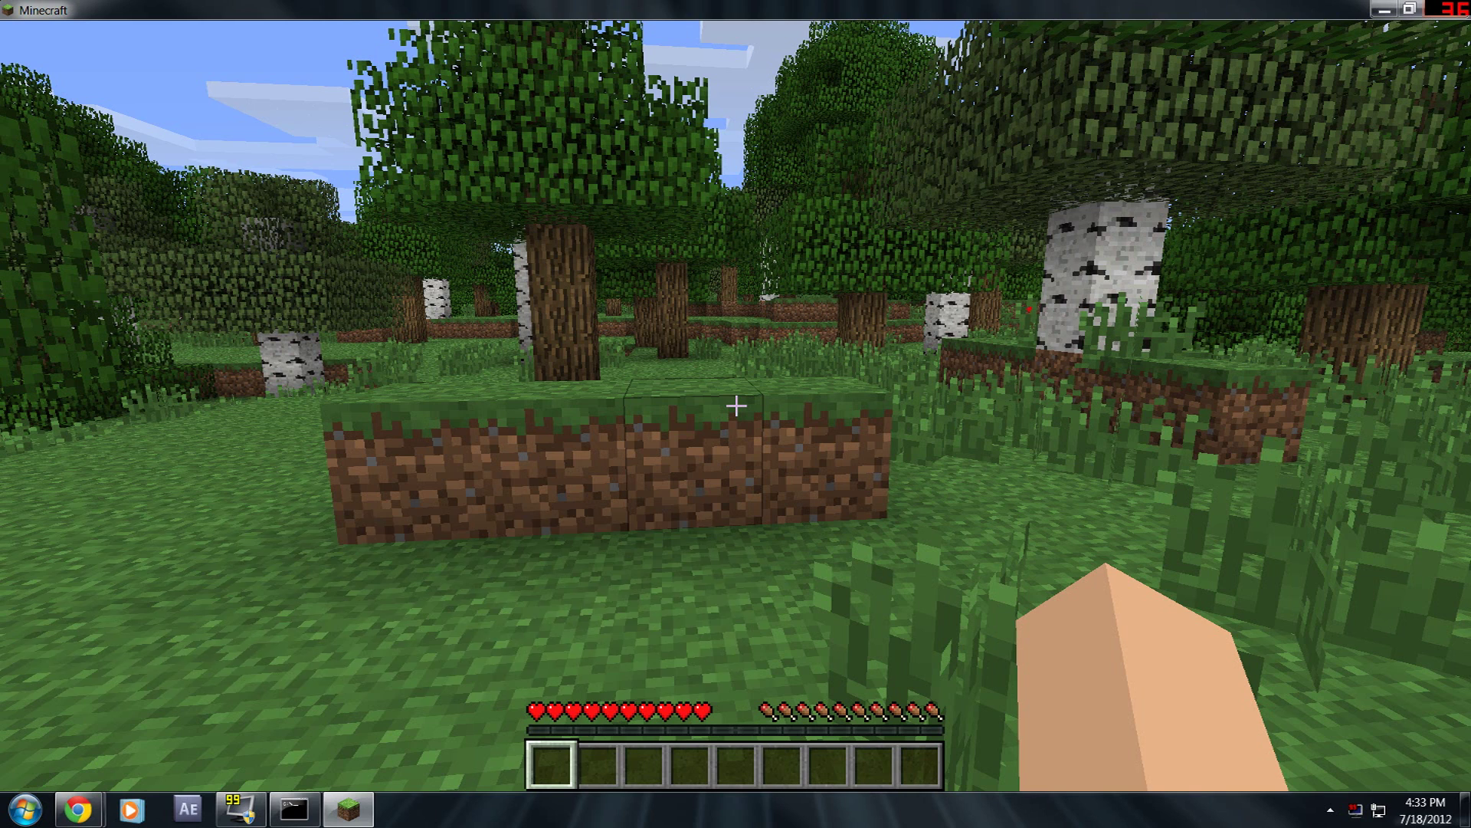
# - Open the is.gd purchase link from chat and confirm opening the website
pyautogui.press('t')
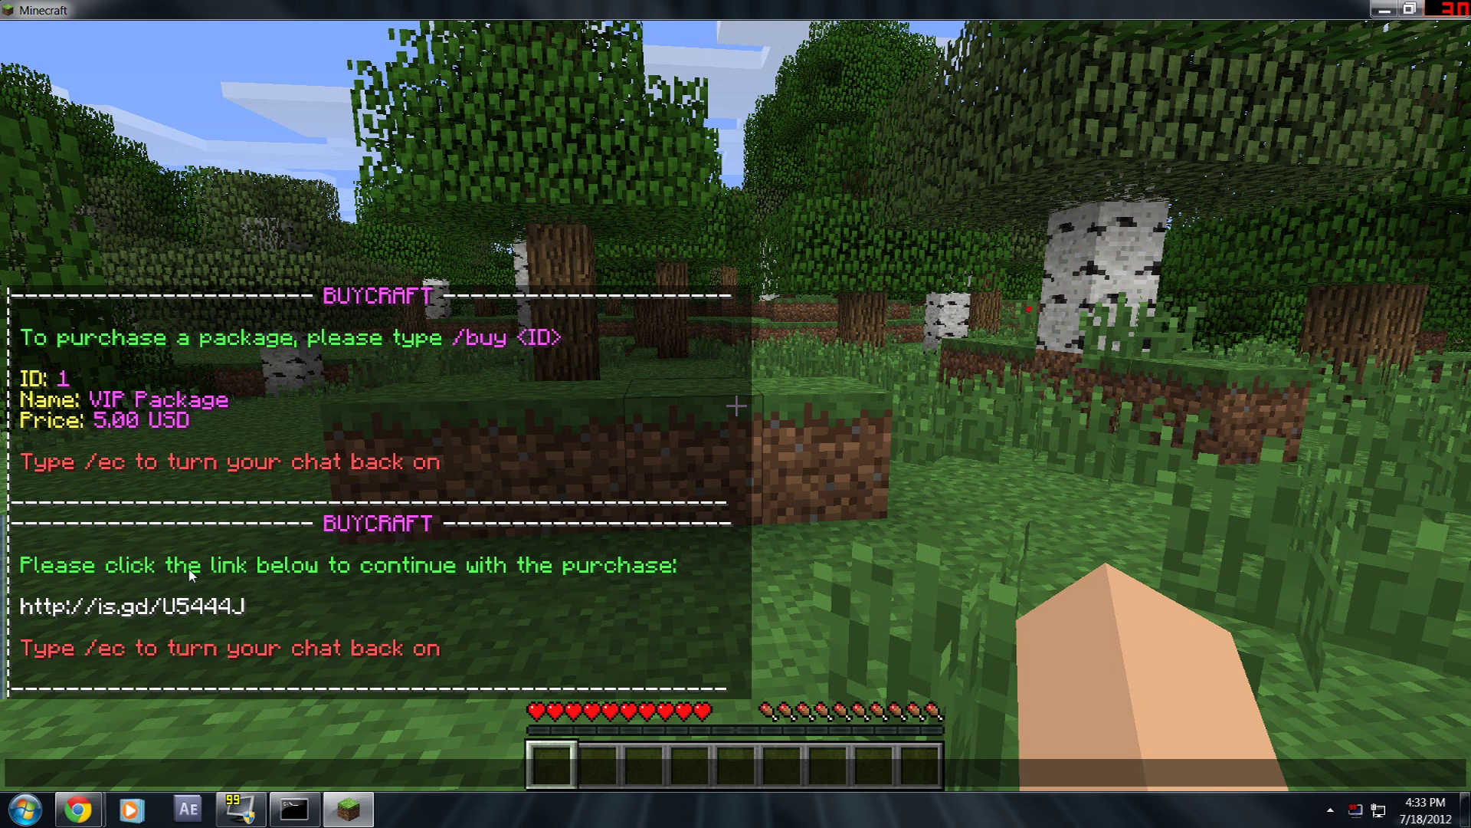
pyautogui.click(147, 609)
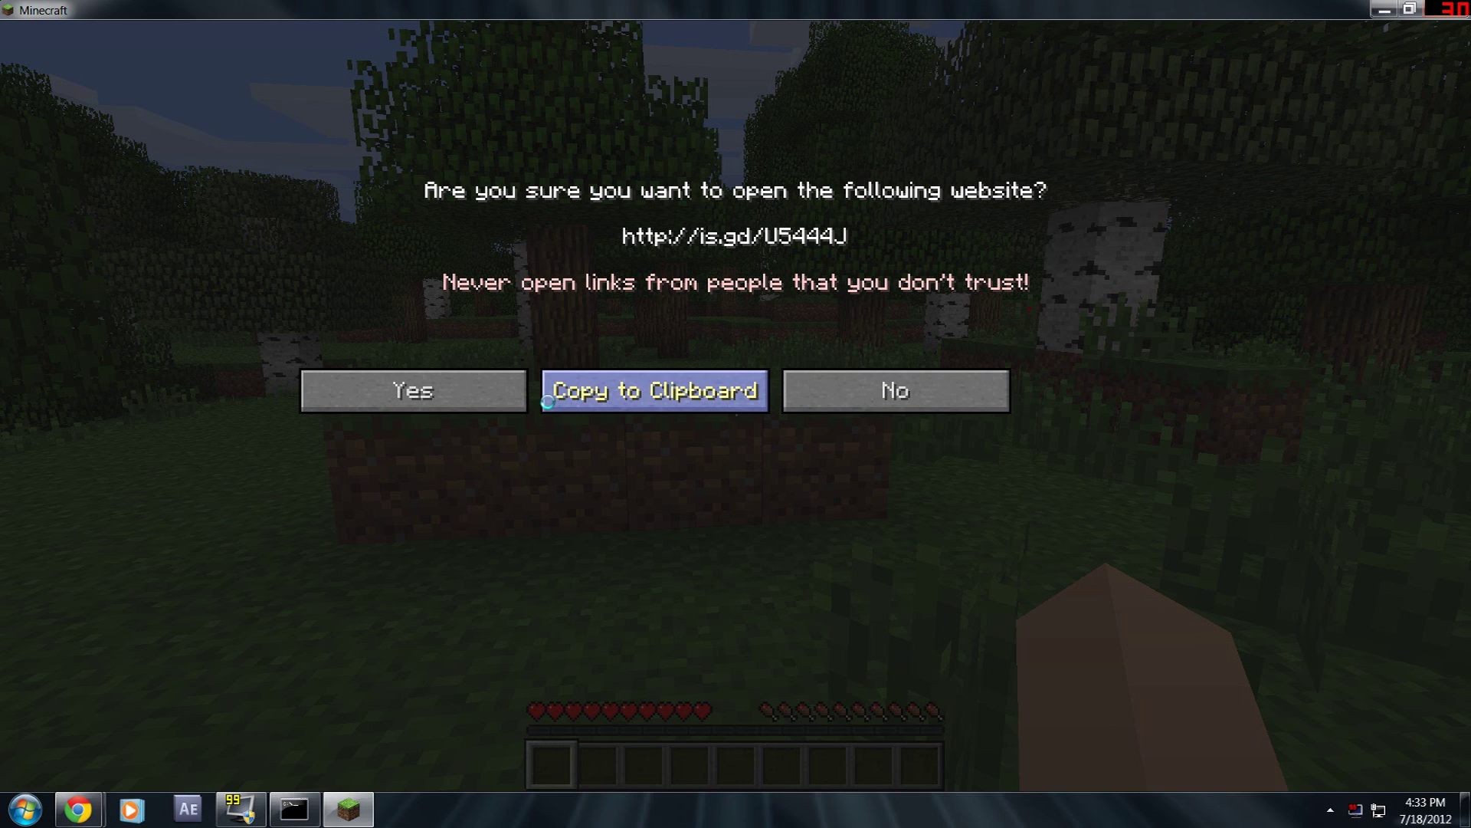
pyautogui.click(469, 402)
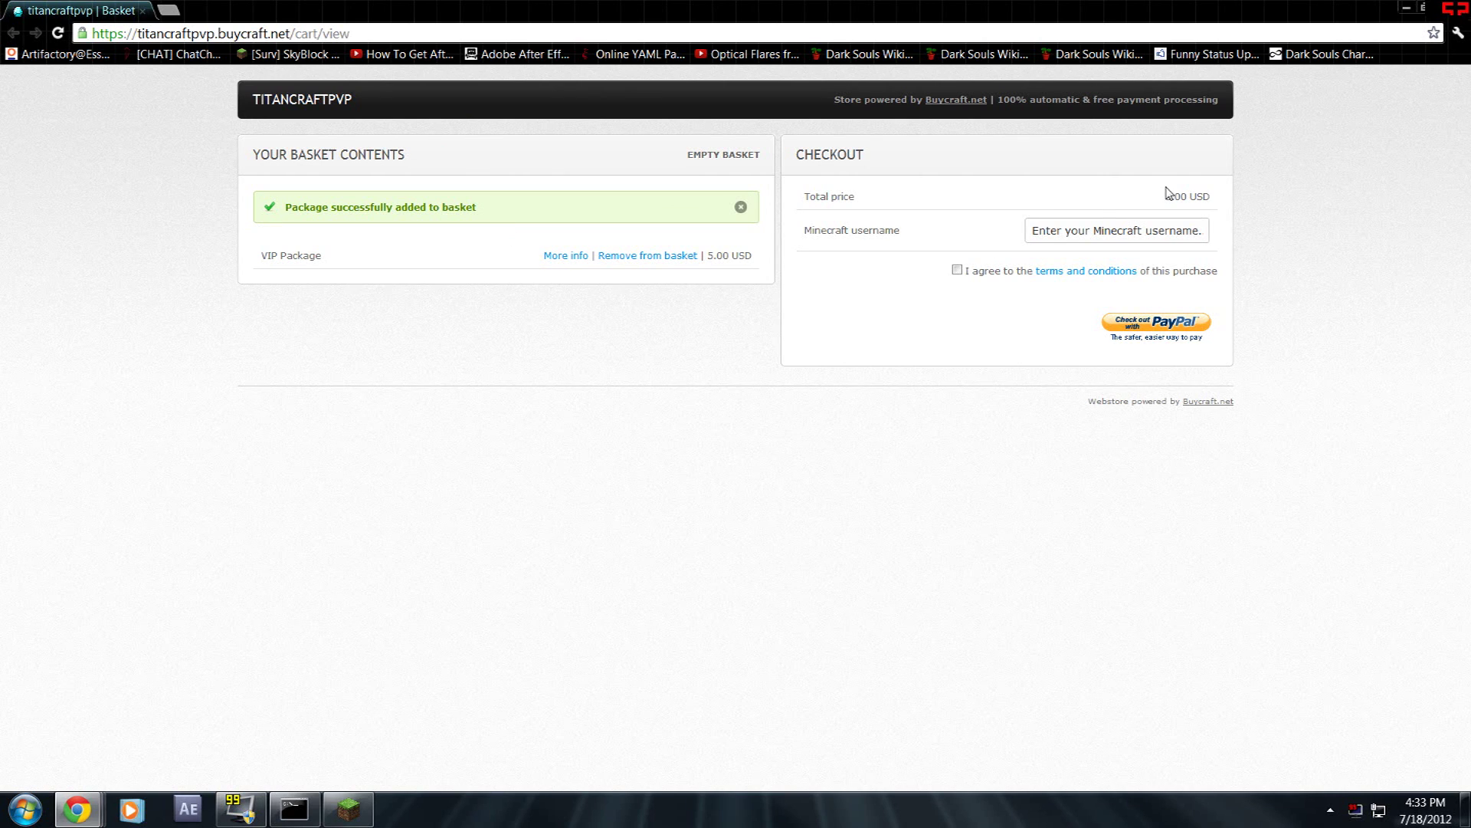
# - Enter your Minecraft username in the basket and tick the terms and conditions checkbox
pyautogui.click(1117, 230)
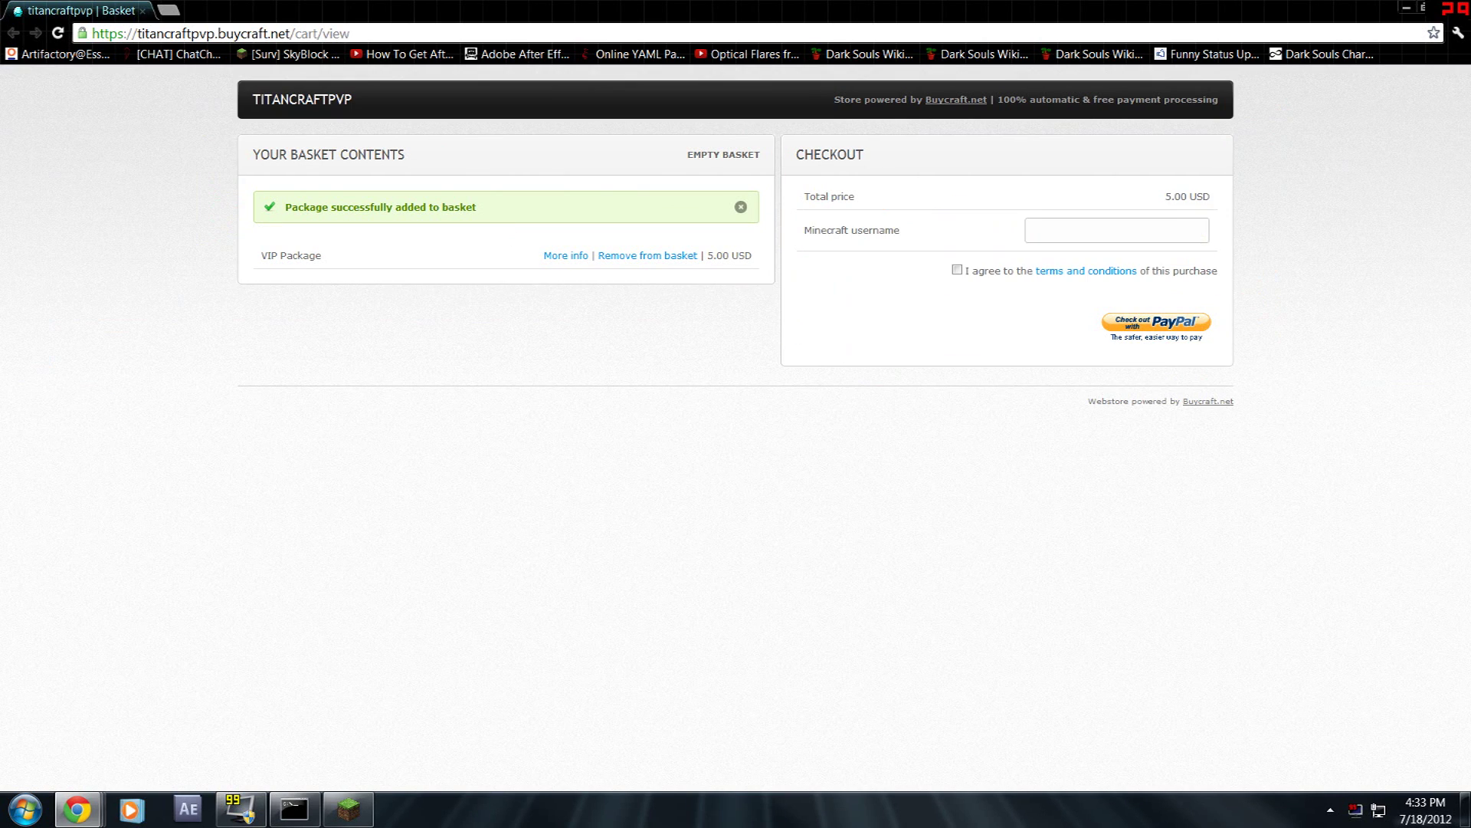
pyautogui.write('codemaster0')
pyautogui.click(957, 270)
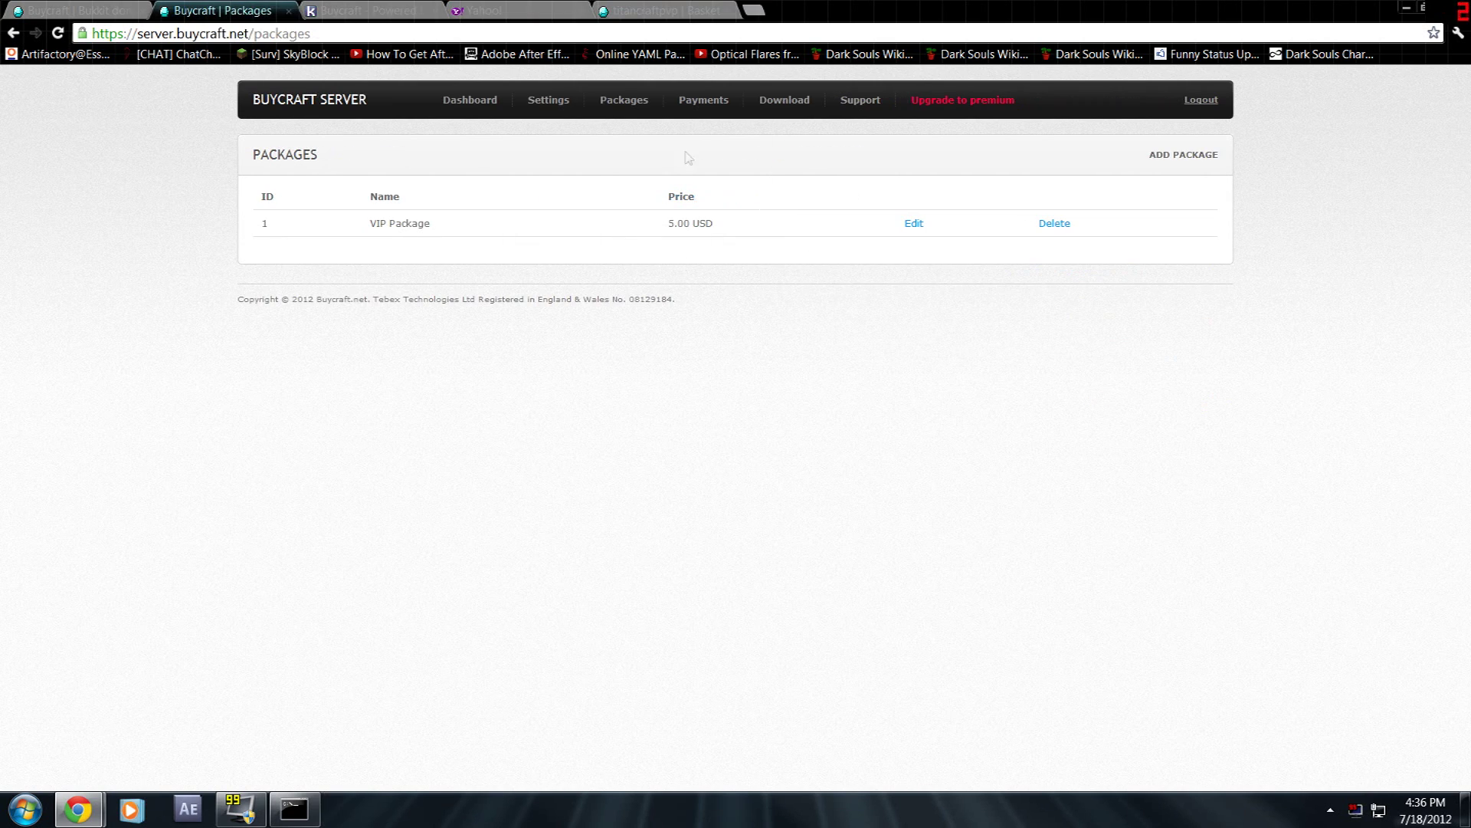
# - Check the Payments page showing no payments yet
pyautogui.click(708, 112)
pyautogui.moveTo(325, 191); pyautogui.dragTo(749, 194)
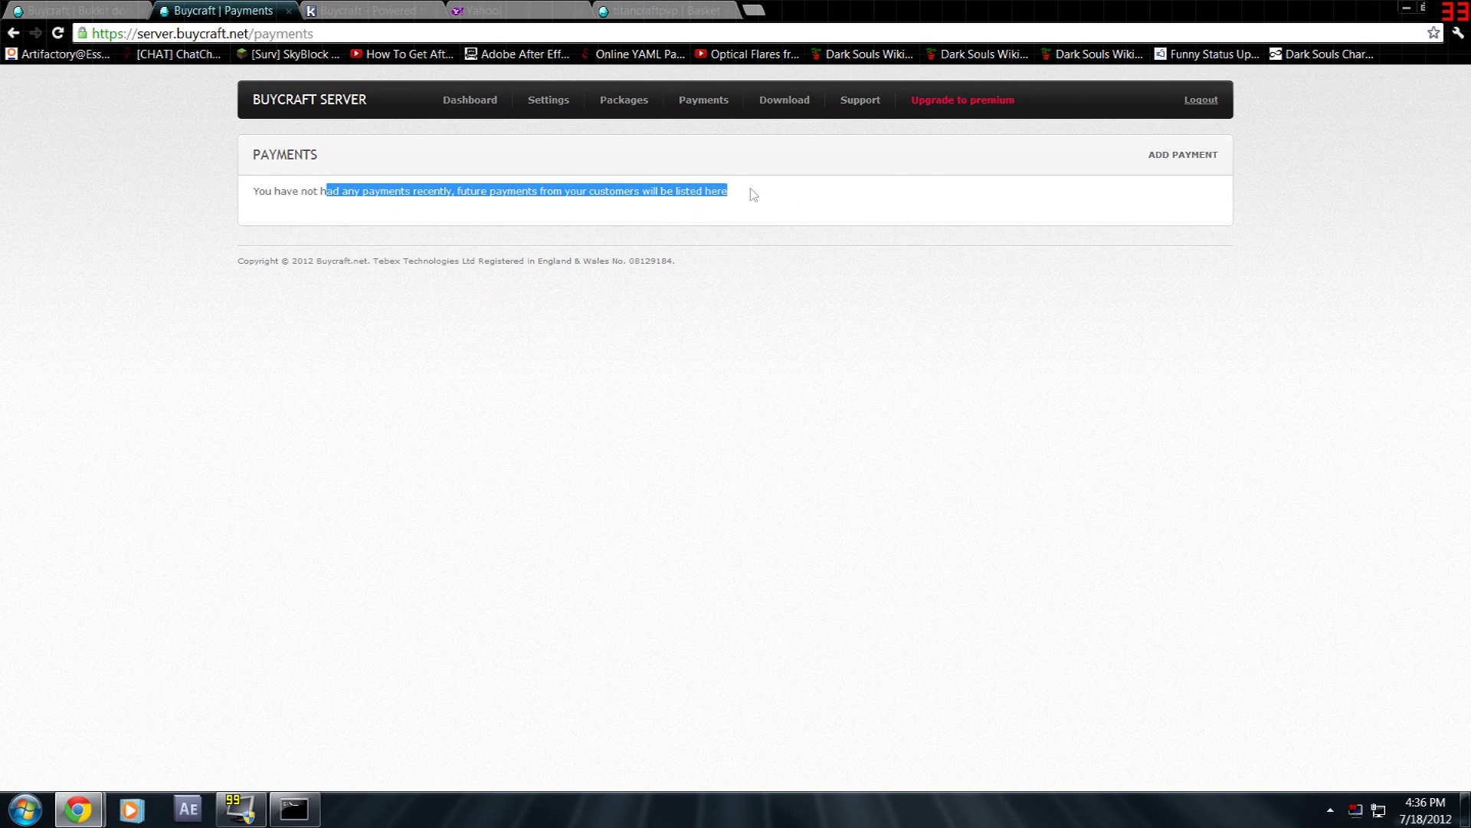
pyautogui.click(732, 209)
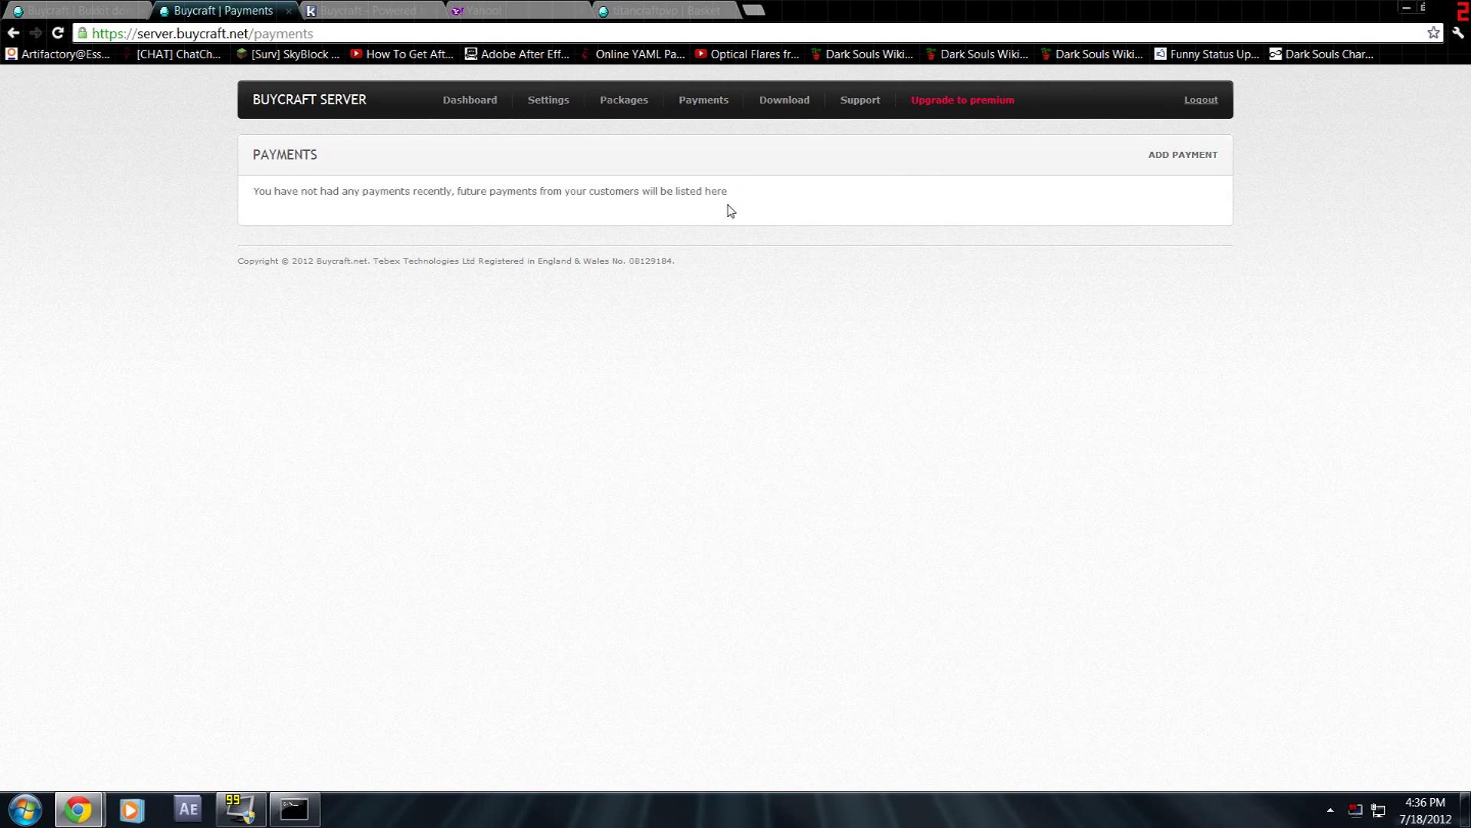
# - Browse the Version 4.5, 4.4 and 4.1 plugin change logs, then open the Support help desk
pyautogui.click(785, 104)
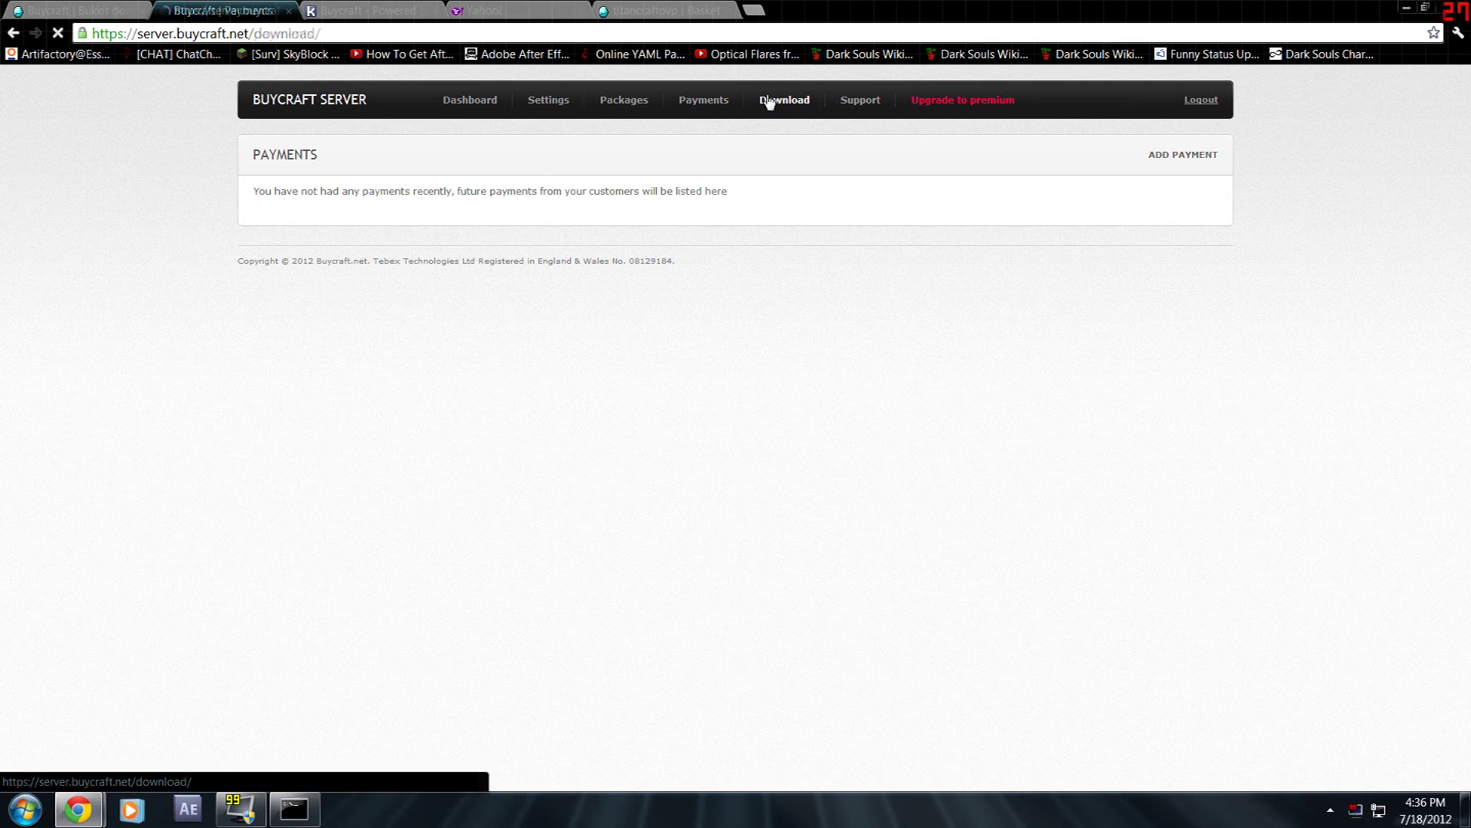
pyautogui.click(282, 253)
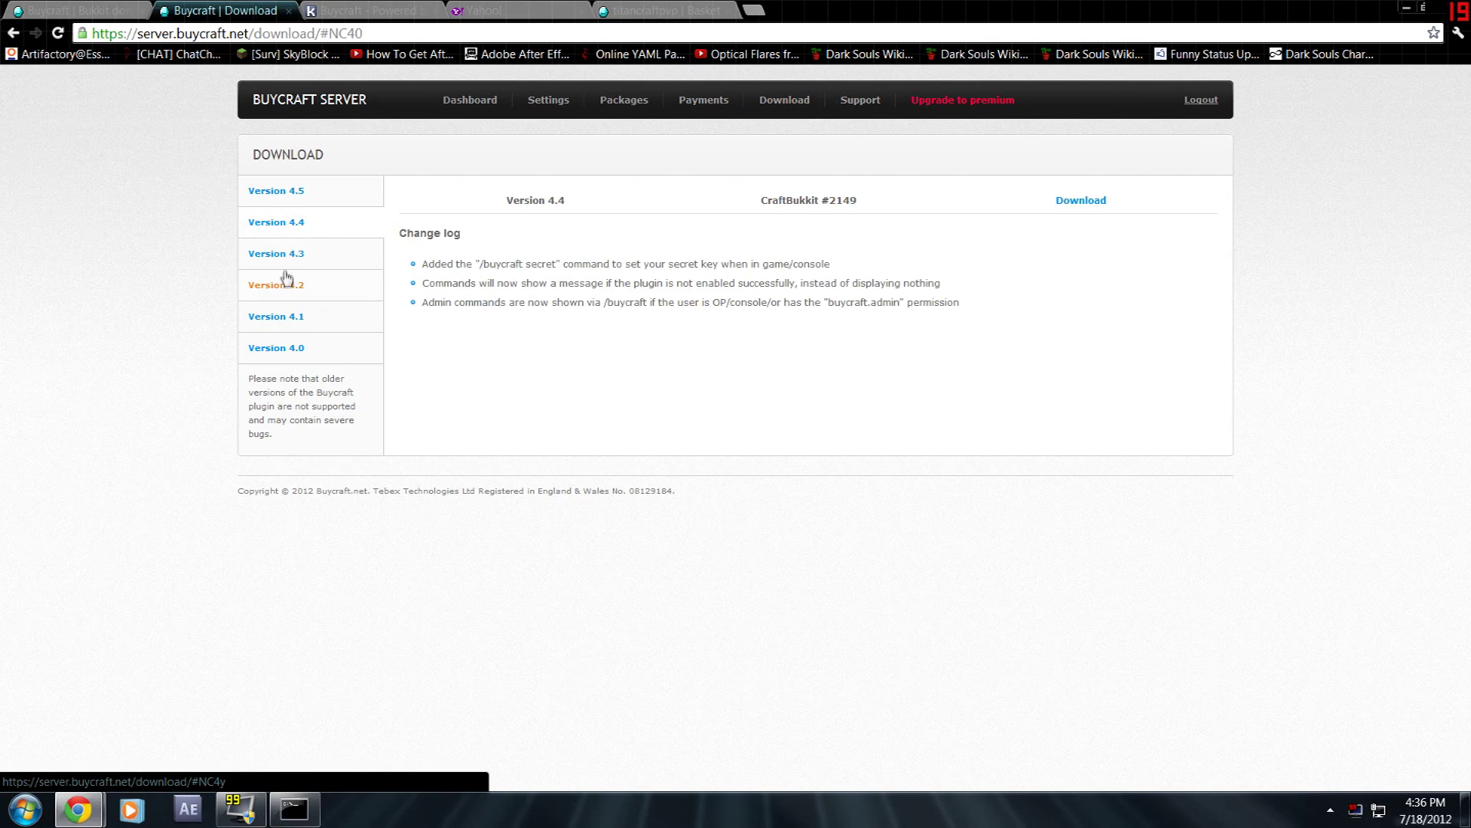
pyautogui.click(287, 285)
pyautogui.click(290, 317)
pyautogui.click(293, 192)
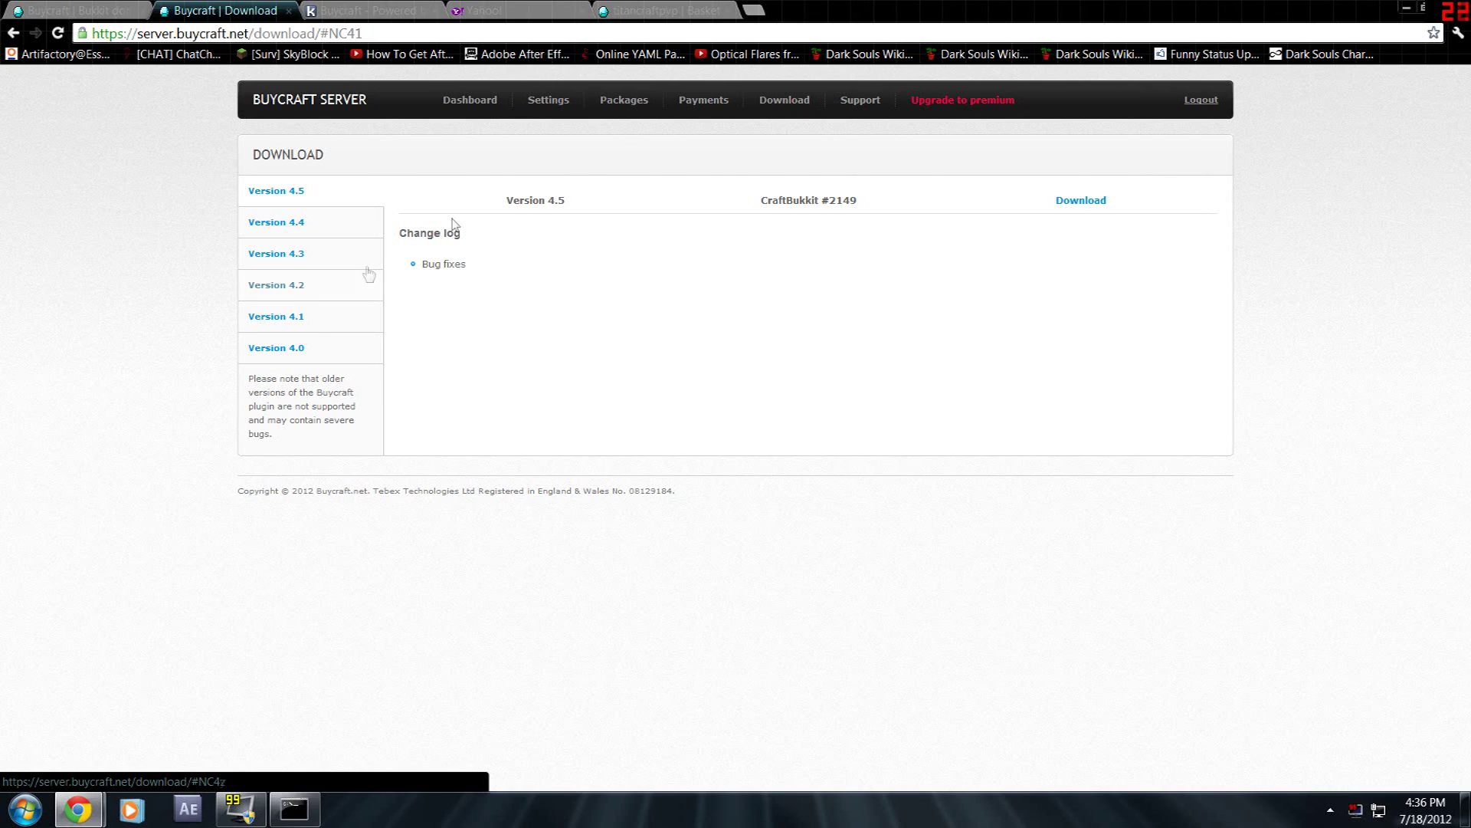
pyautogui.click(870, 107)
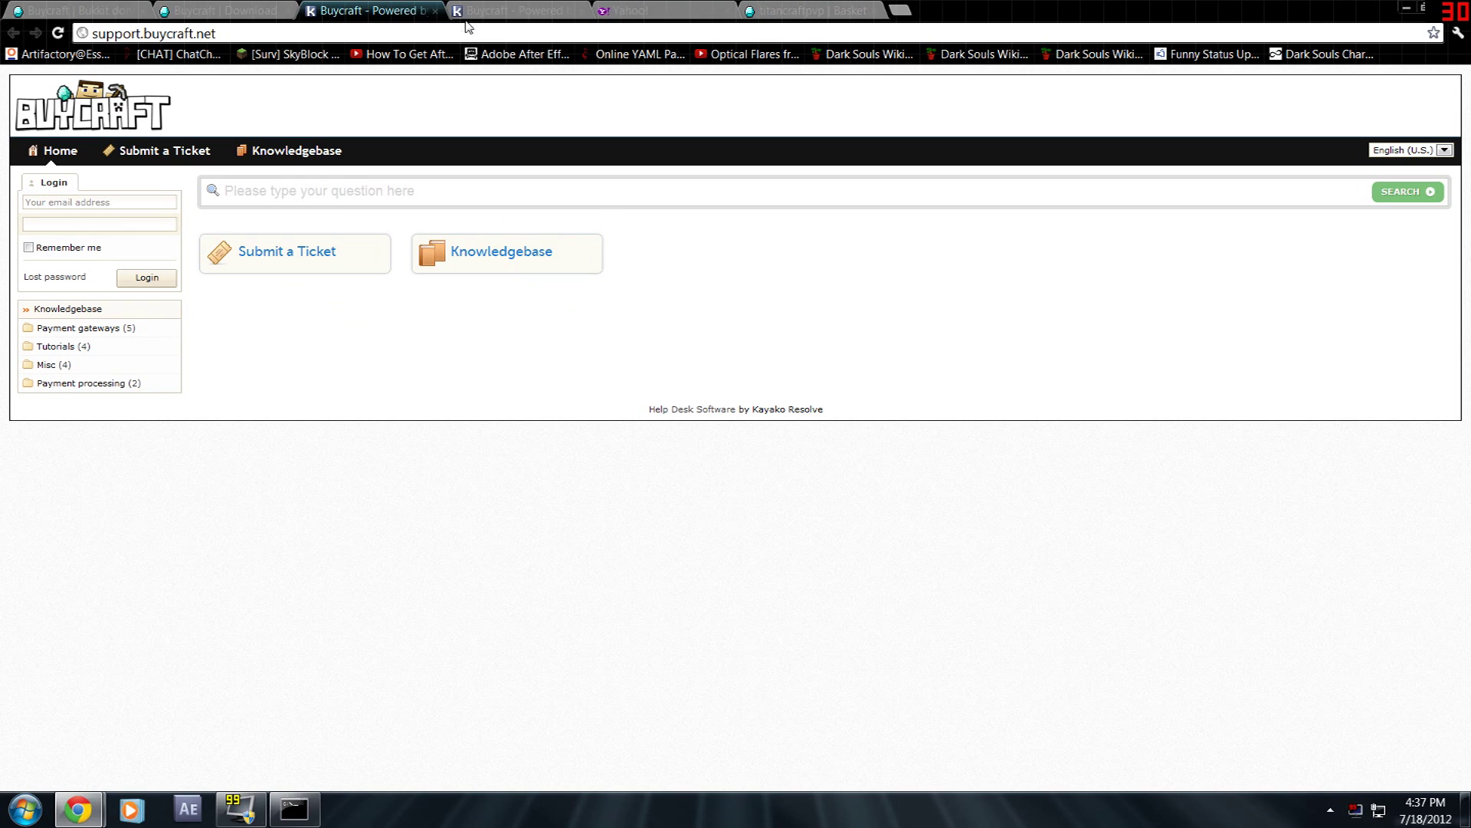
# - Close the support help desk tab
pyautogui.click(435, 11)
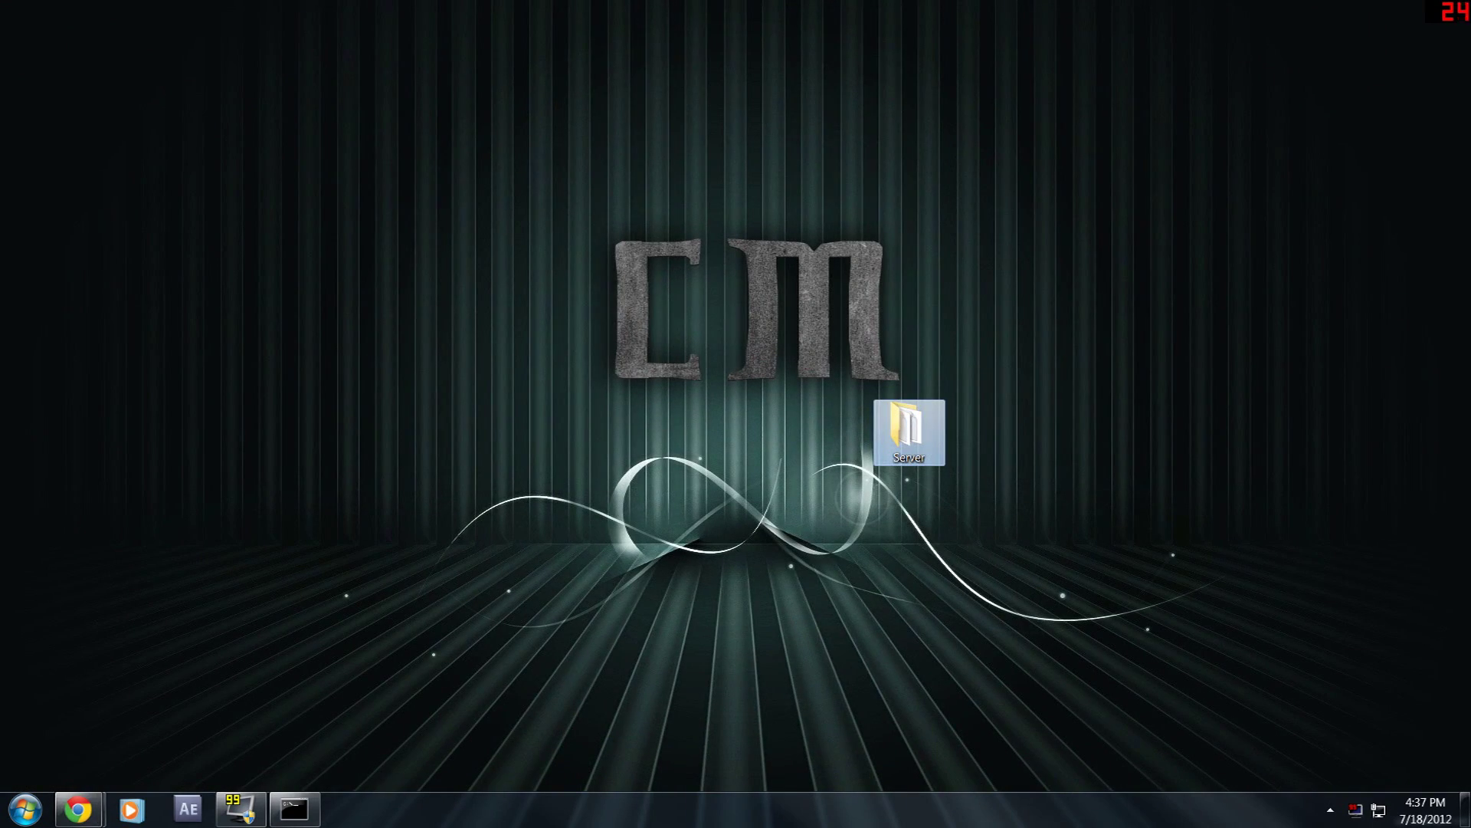